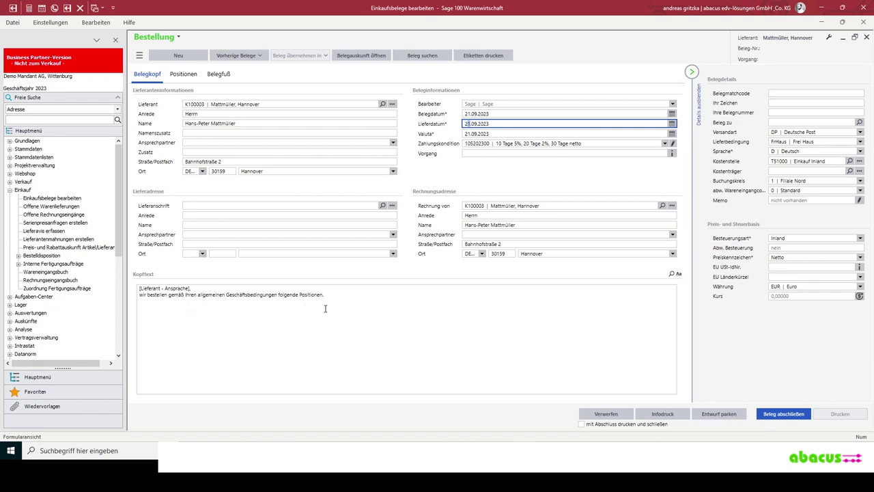
# - Add article 99100104 Rosinen with quantity 100 to the order's positions
pyautogui.click(181, 76)
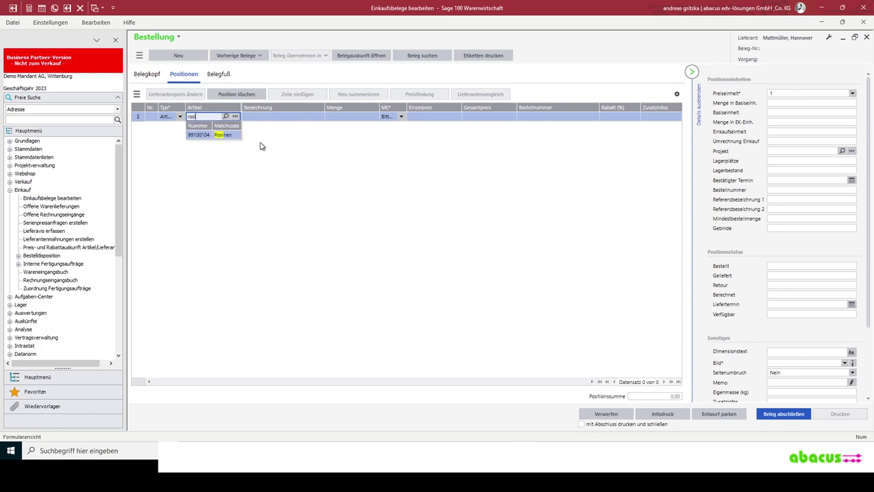
pyautogui.click(224, 135)
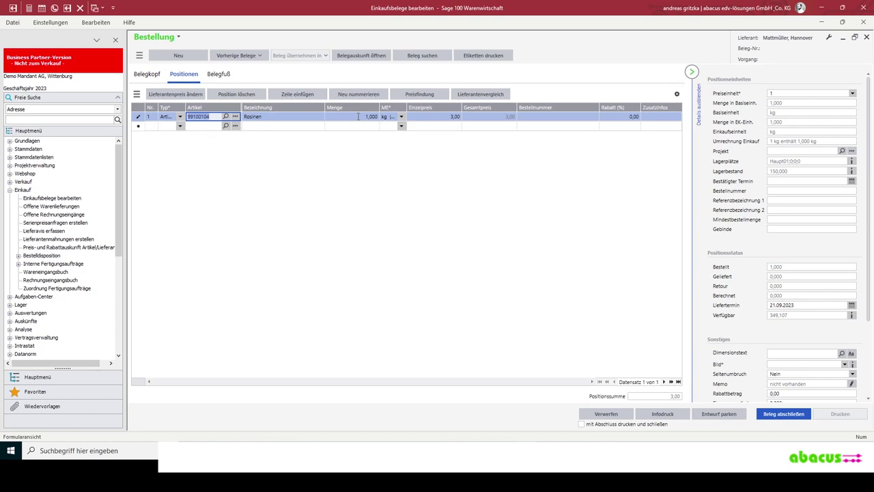
pyautogui.click(357, 116)
pyautogui.click(207, 126)
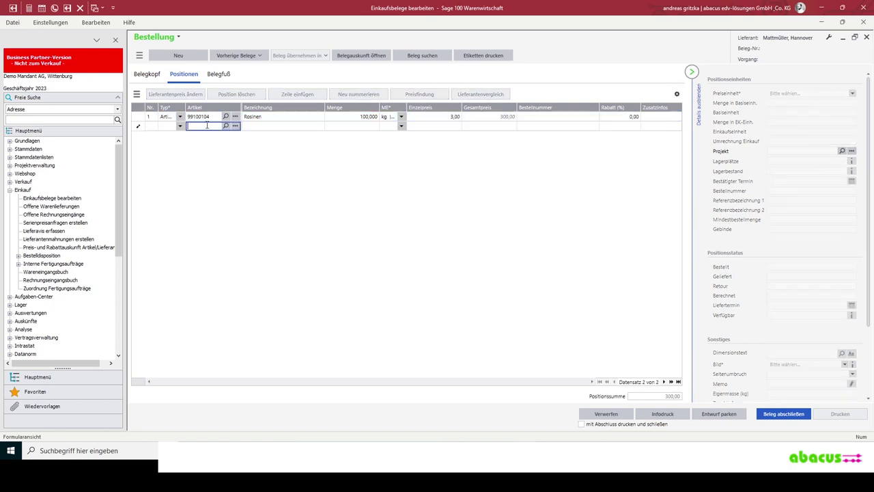
# - Add Marmeladenglas klar 125 ml (99100107) at 100 pieces and enable printing on close
pyautogui.write('marmel')
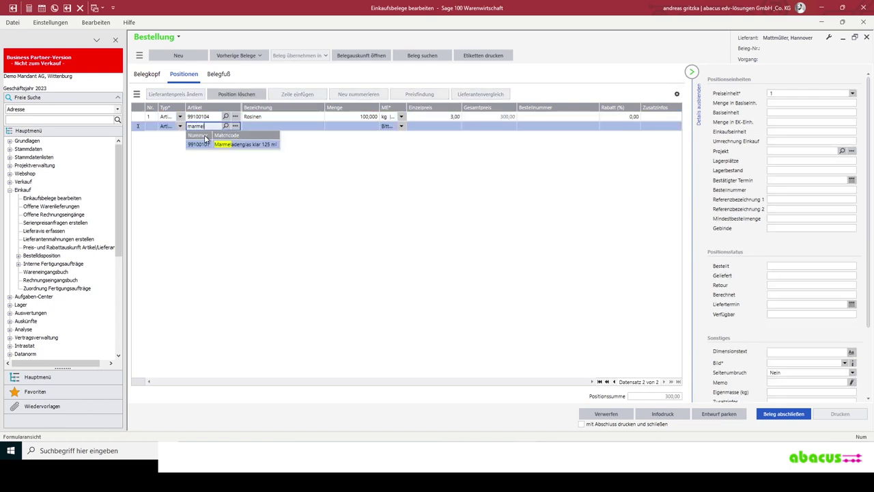
pyautogui.click(213, 144)
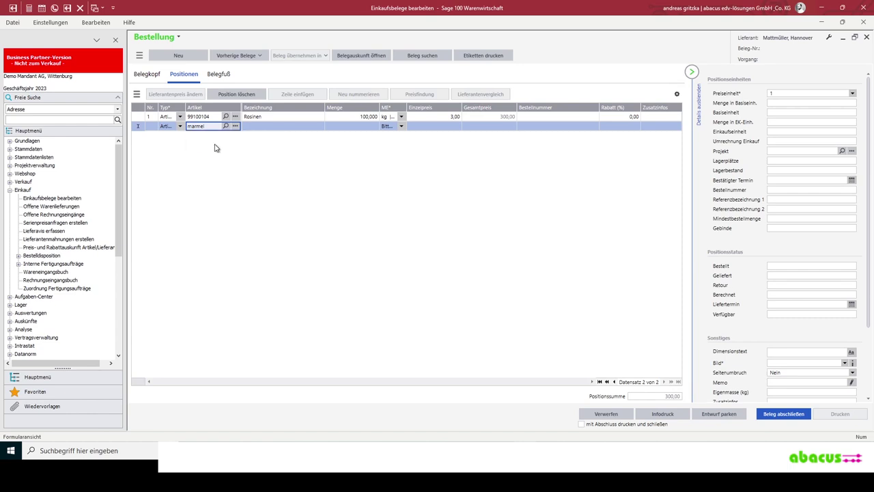
pyautogui.click(365, 128)
pyautogui.click(368, 126)
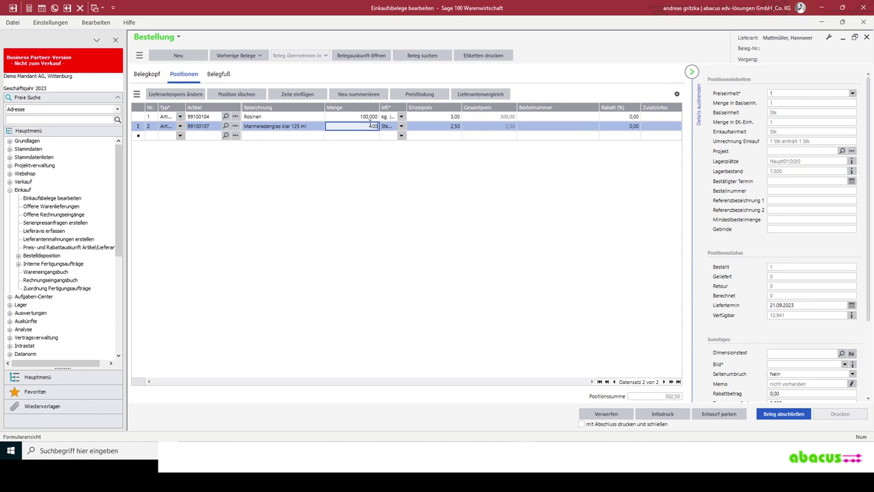
pyautogui.write('00')
pyautogui.press('Tab')
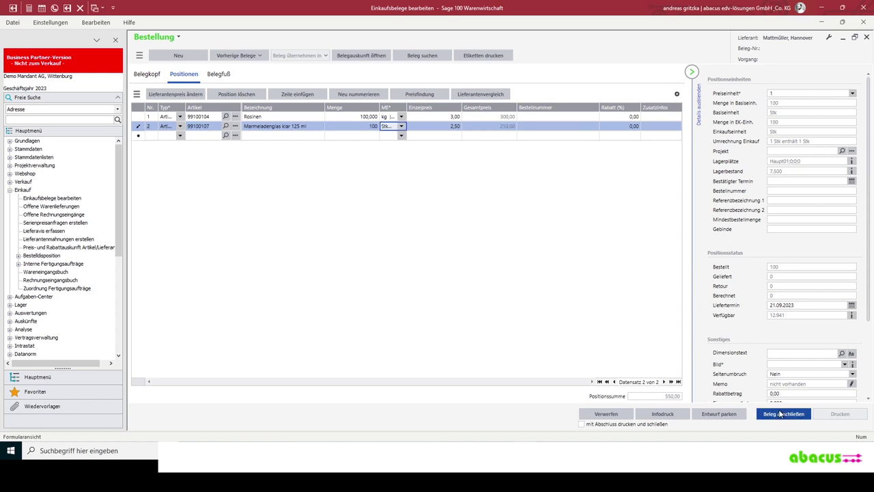
pyautogui.click(648, 424)
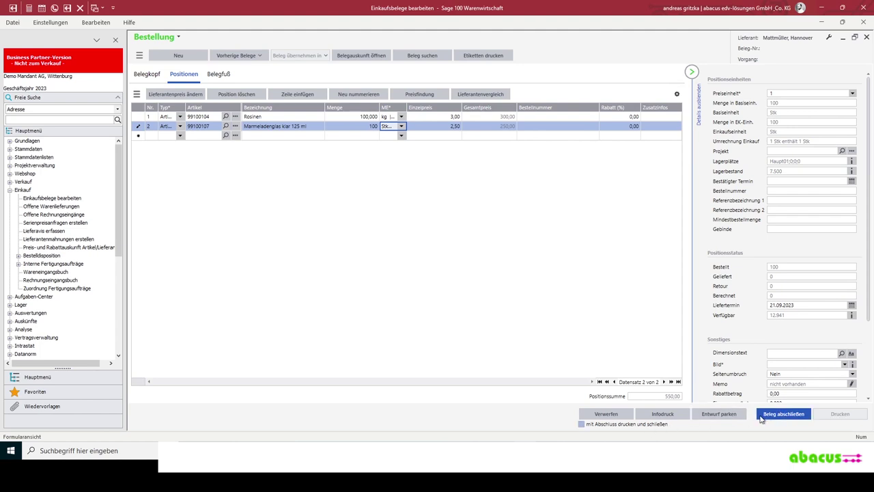
# - Finalise order 2023-10004, review its 654,50 EUR print preview, then close the preview
pyautogui.click(776, 417)
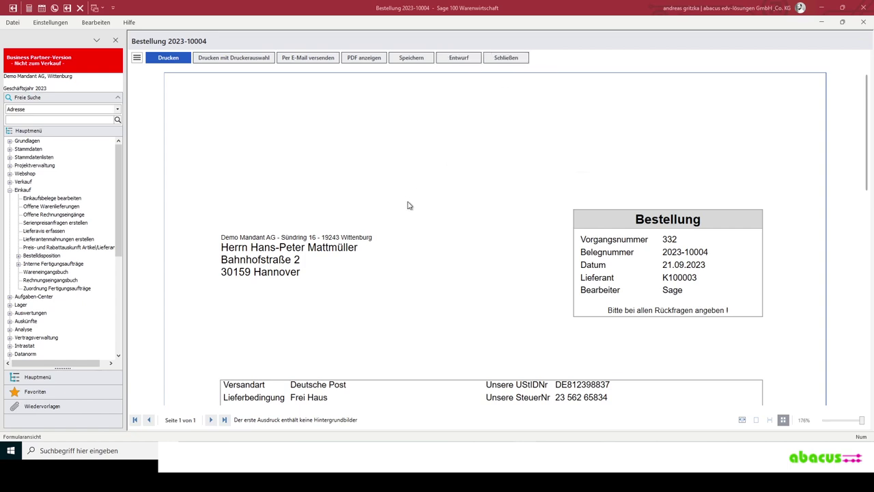
pyautogui.scroll(-2, 408, 205)
pyautogui.scroll(-1, 407, 205)
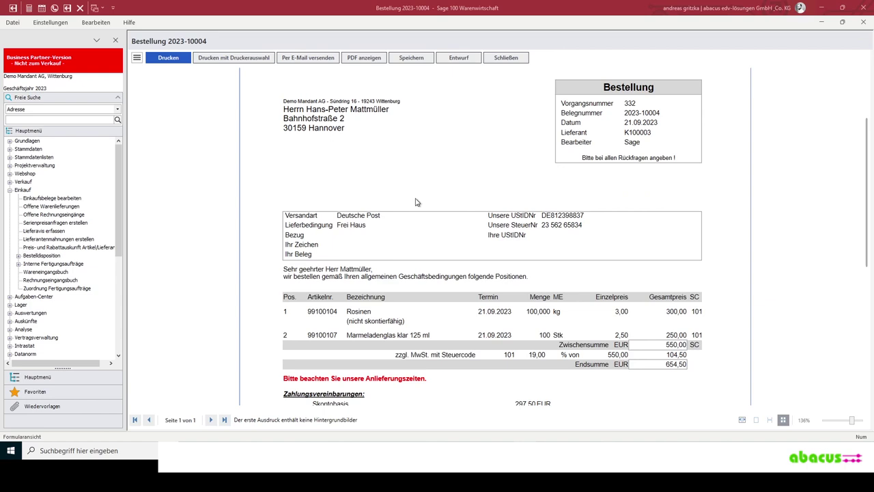
pyautogui.scroll(3, 416, 203)
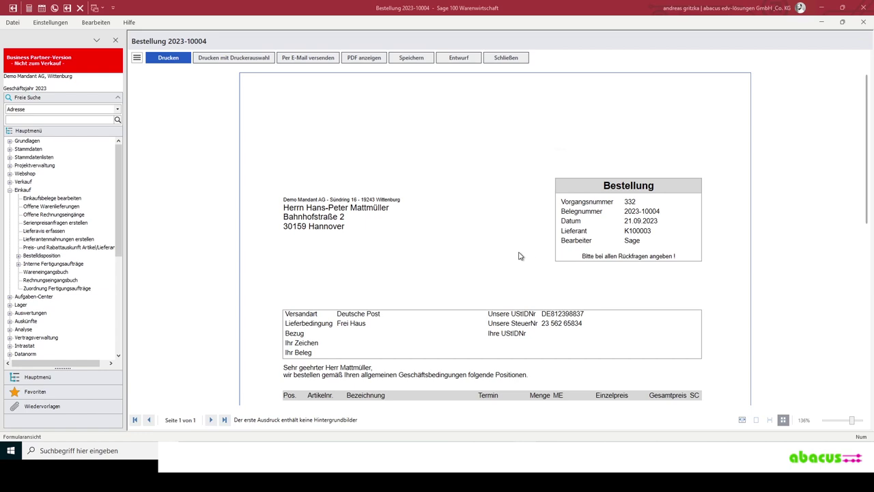
pyautogui.scroll(-7, 478, 234)
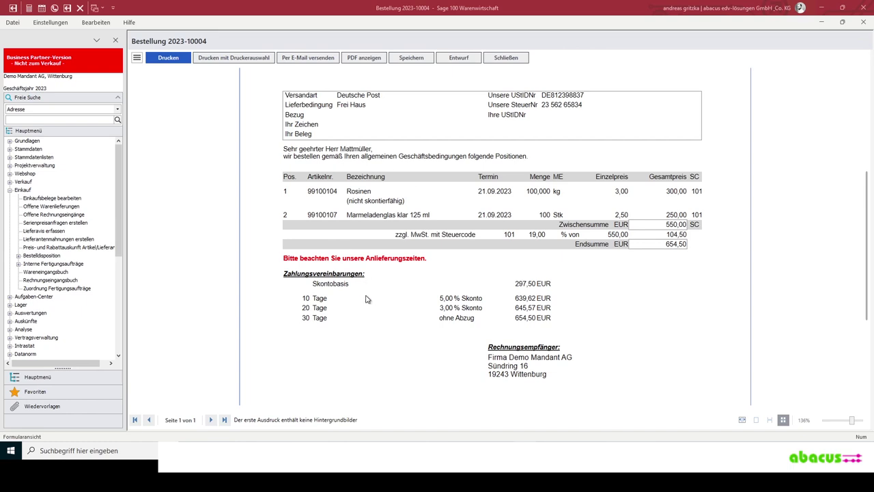
pyautogui.scroll(-2, 555, 336)
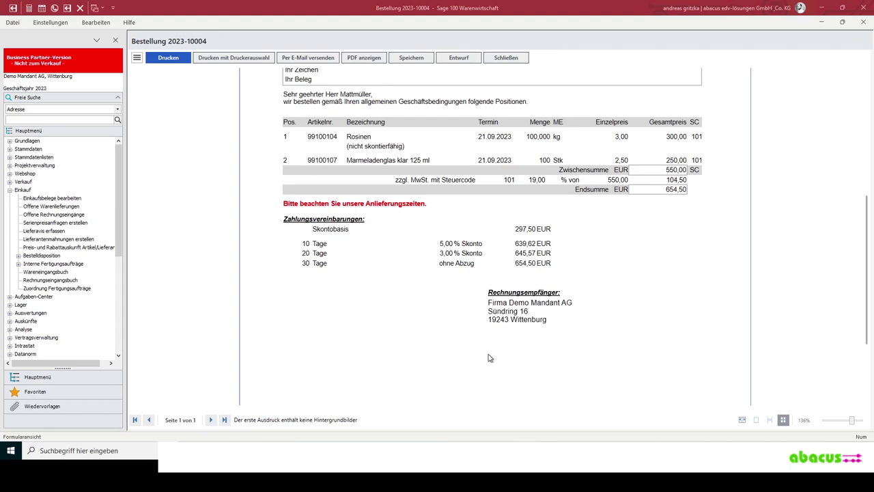
pyautogui.click(506, 58)
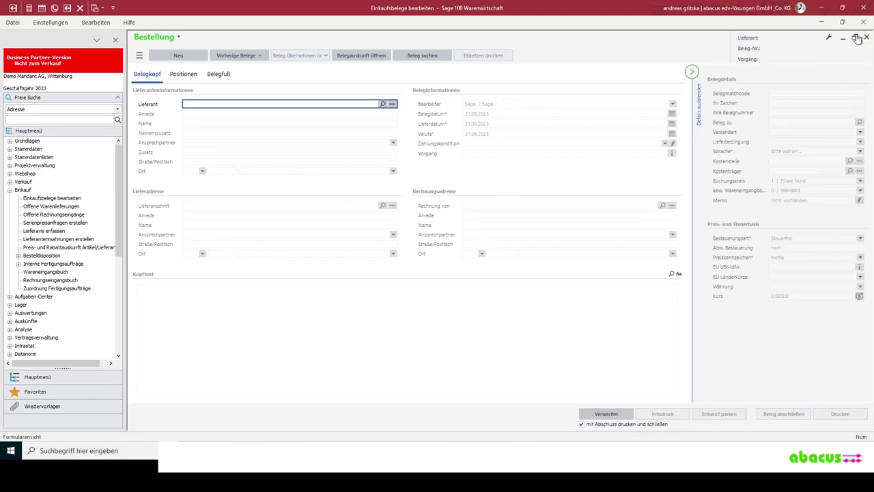
# - Close the empty Bestellung form and launch abacus MDE.Next from the taskbar
pyautogui.click(866, 38)
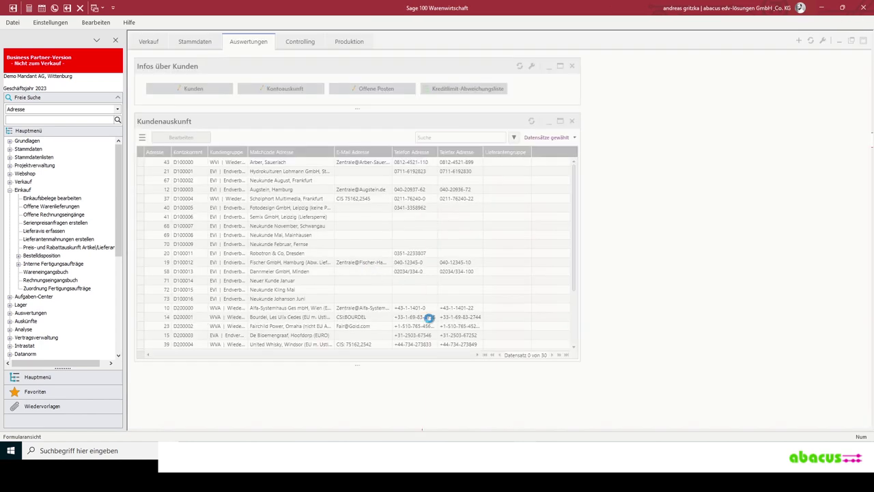
pyautogui.moveTo(498, 430)
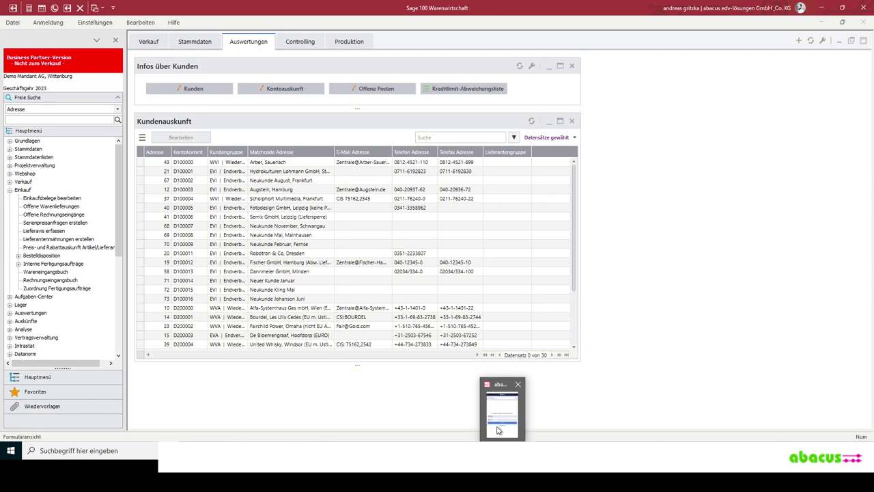
pyautogui.click(502, 431)
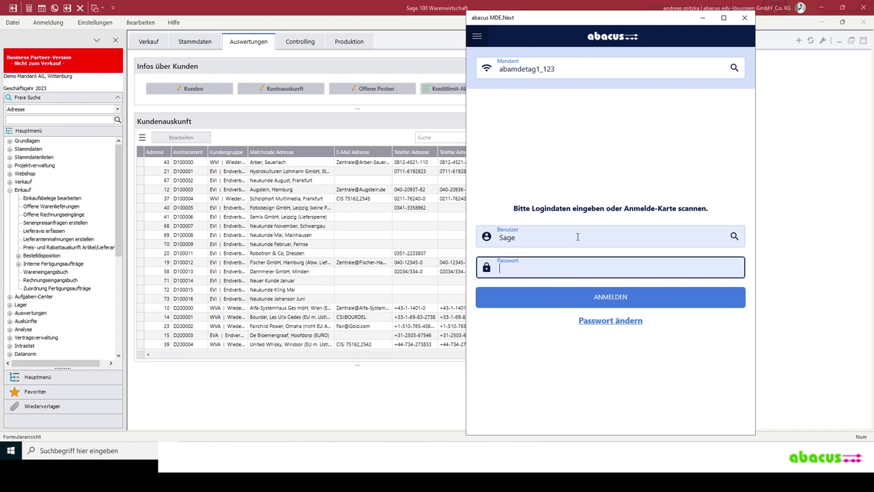
# - Choose user Einkauf from the Benutzer list and log into abacus MDE.Next
pyautogui.click(734, 236)
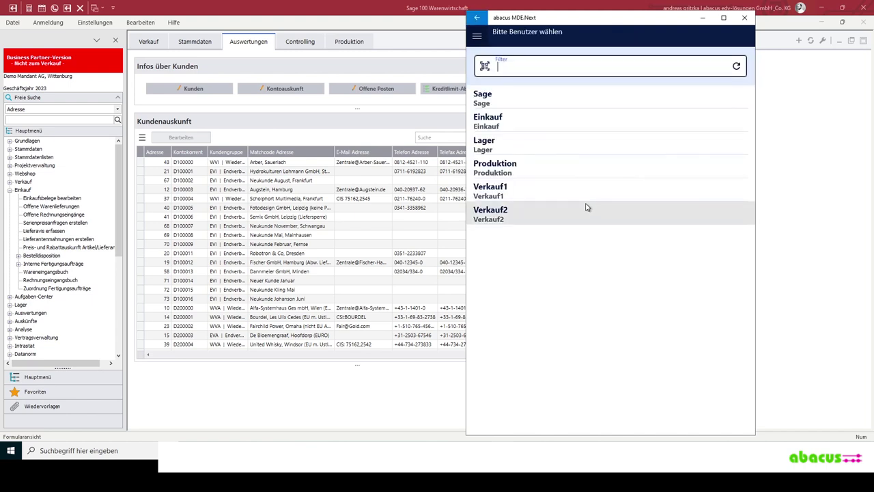
pyautogui.click(477, 18)
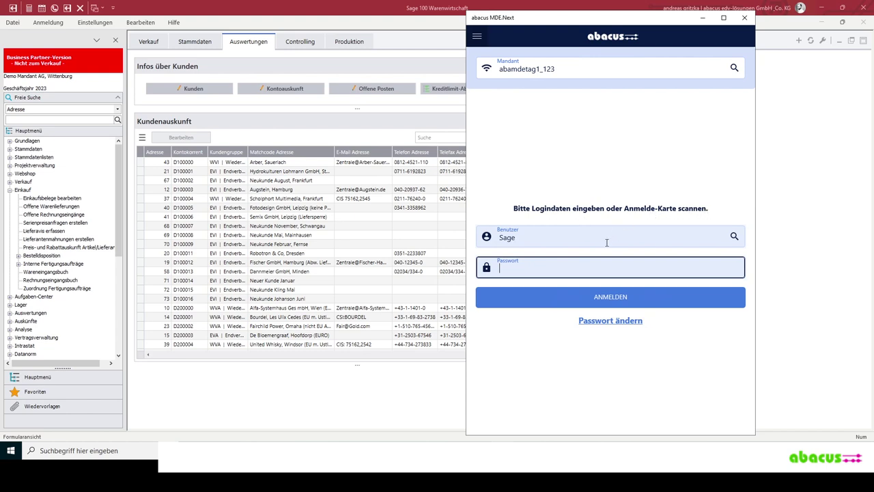
pyautogui.click(734, 236)
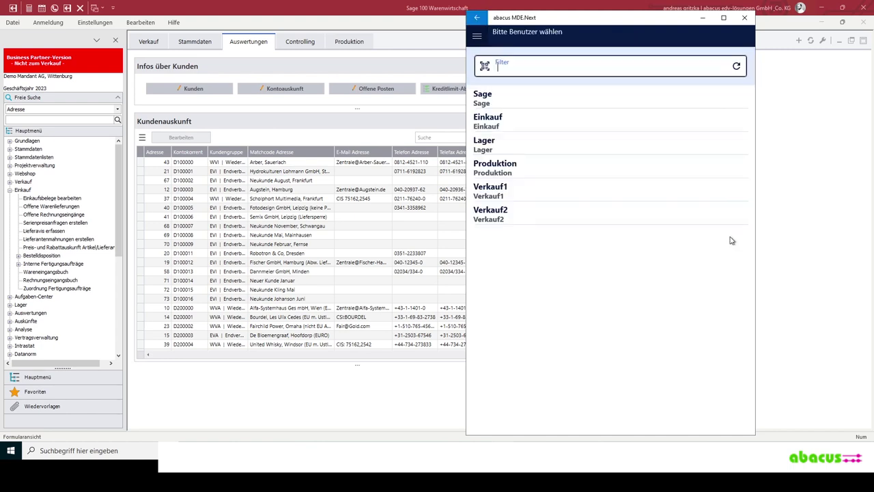
pyautogui.click(524, 125)
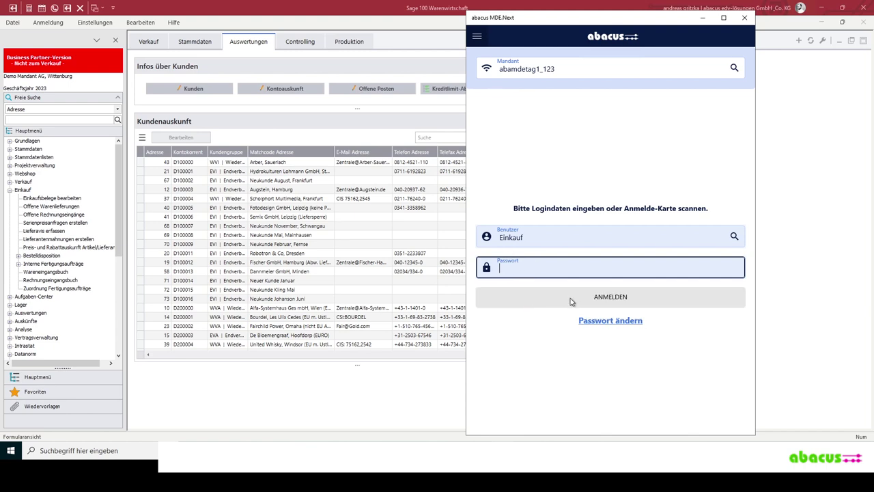
pyautogui.click(546, 296)
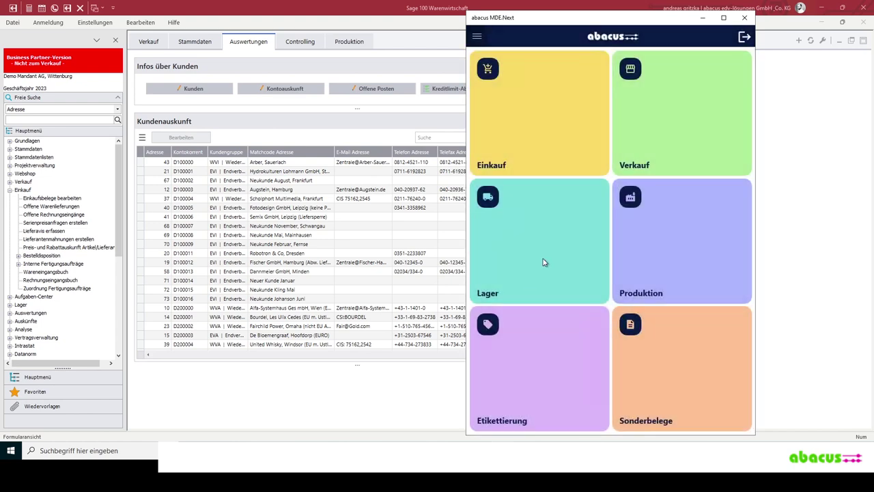
pyautogui.click(667, 222)
# - Go to the Einkauf area and its Wareneingang goods-receipt screen
pyautogui.click(536, 123)
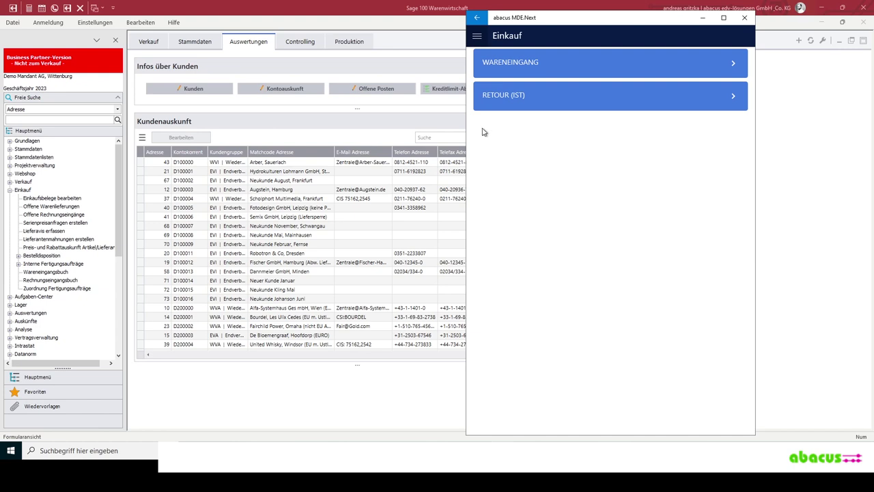
pyautogui.click(596, 65)
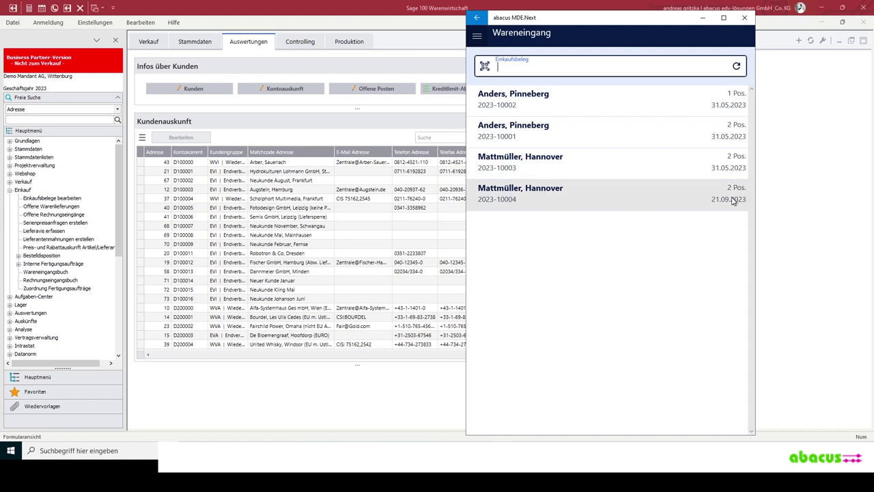
# - Open the receipt for order 2023-10004, loading Rosinen 99100104 at Haupt01;0;0;0
pyautogui.click(629, 254)
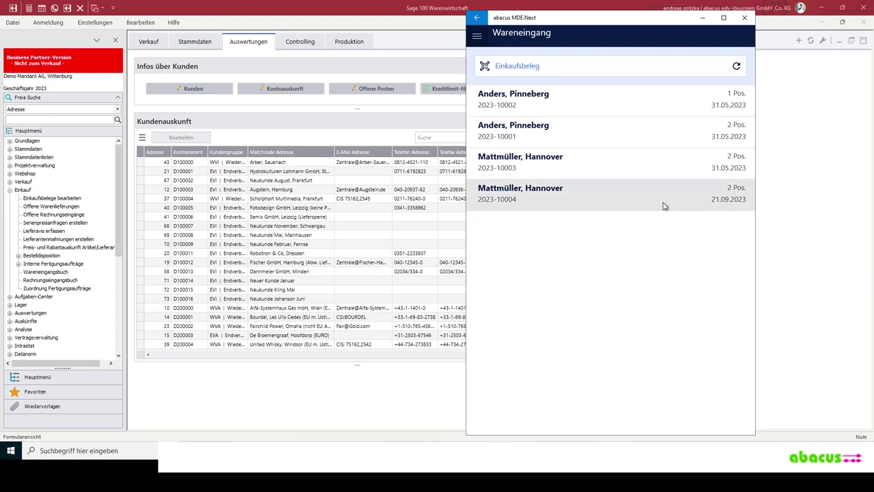
pyautogui.click(585, 205)
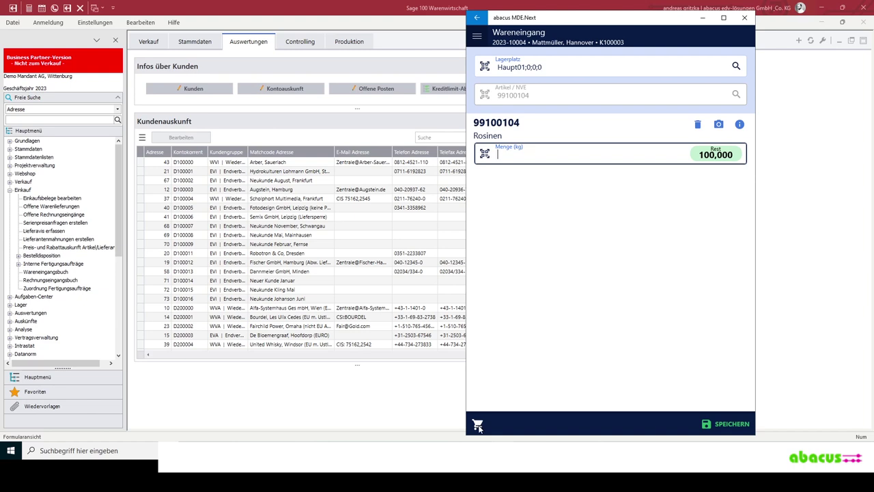
# - Select the Marmeladenglas klar 125 ml cart position and confirm 100 pieces received
pyautogui.click(478, 426)
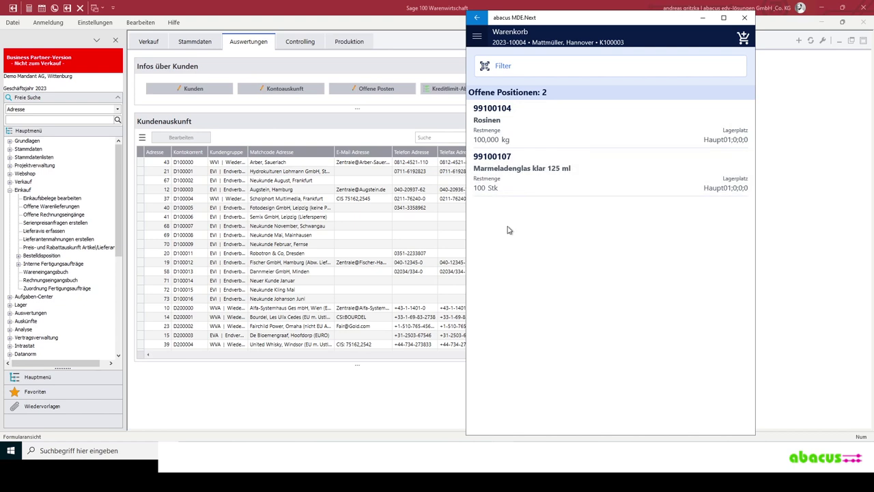
pyautogui.click(591, 181)
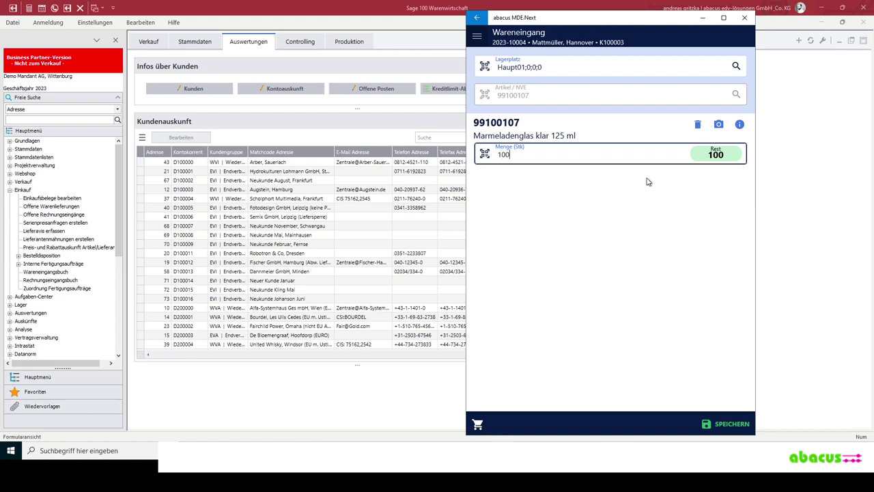
pyautogui.press('Return')
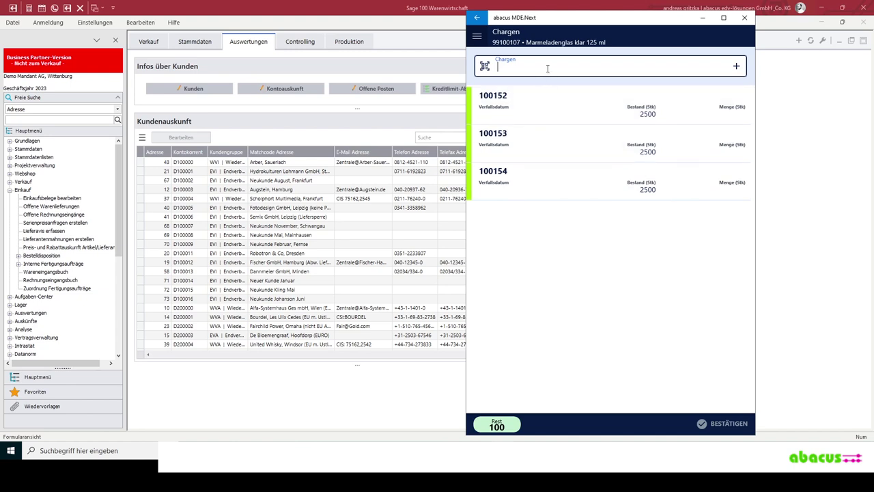
# - Add a batch from the Chargen list, getting batch <automatisch#1> with quantity 100
pyautogui.click(737, 68)
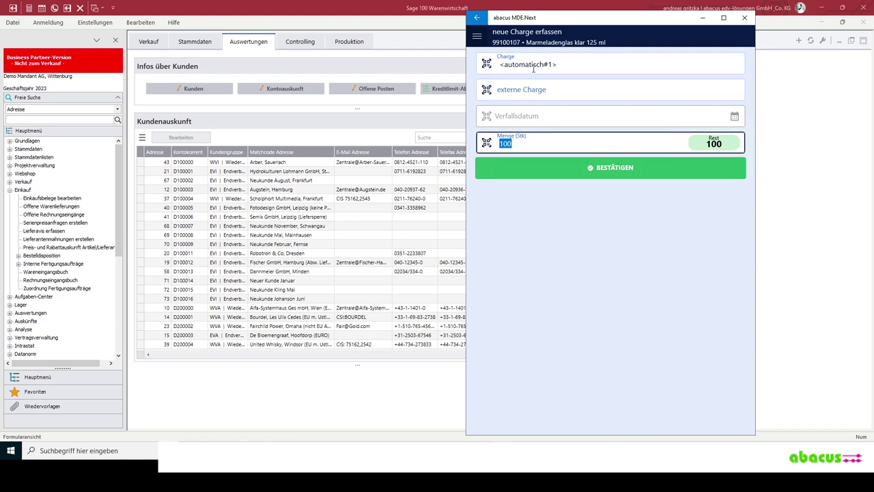
pyautogui.click(532, 93)
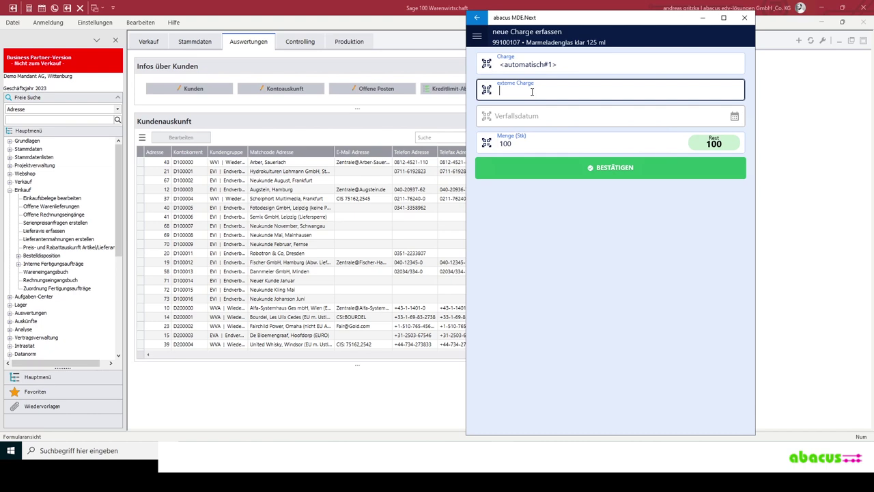
pyautogui.click(535, 121)
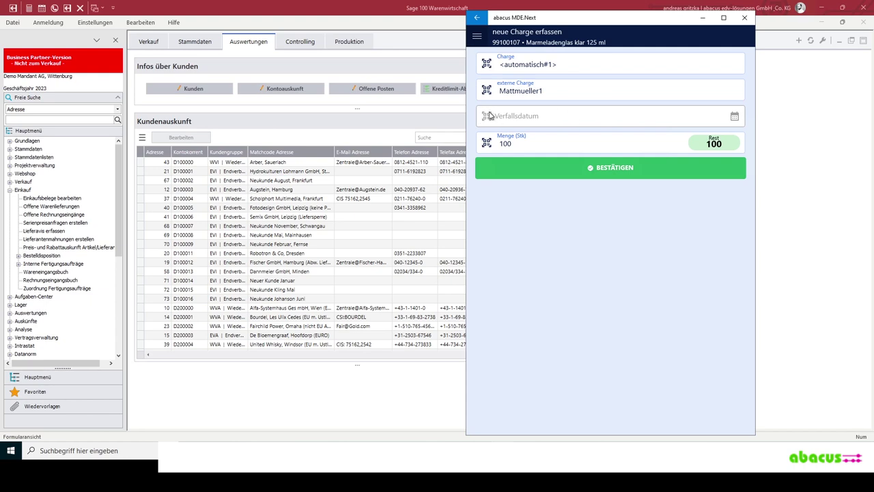
pyautogui.click(607, 169)
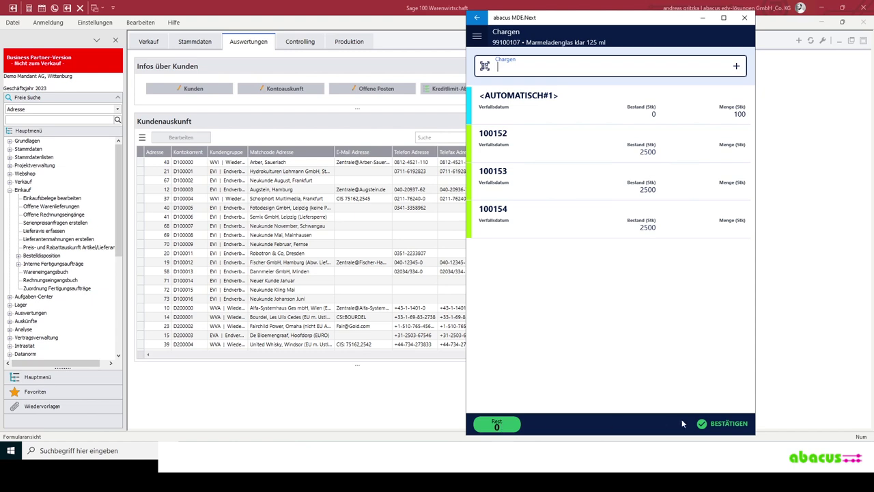
# - Confirm the batch assignment and put the jam jars into location Haupt03;0;0;0
pyautogui.click(728, 423)
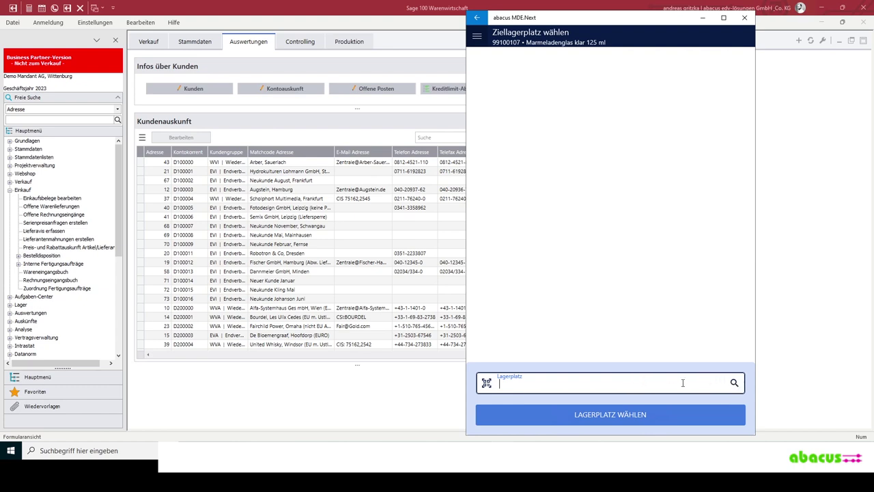
pyautogui.click(735, 384)
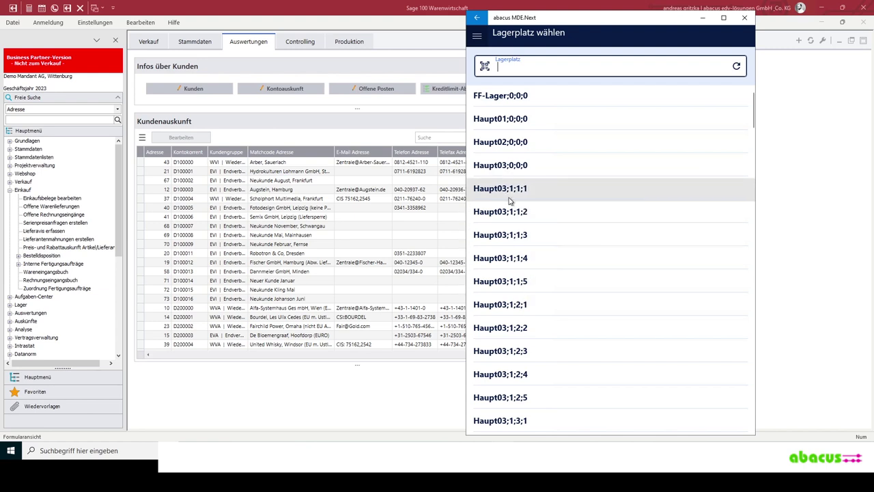
pyautogui.click(520, 171)
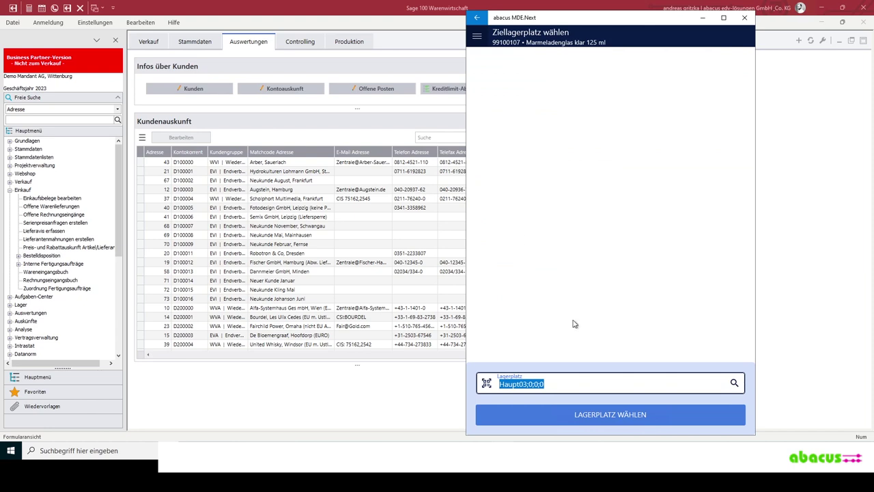
pyautogui.click(613, 416)
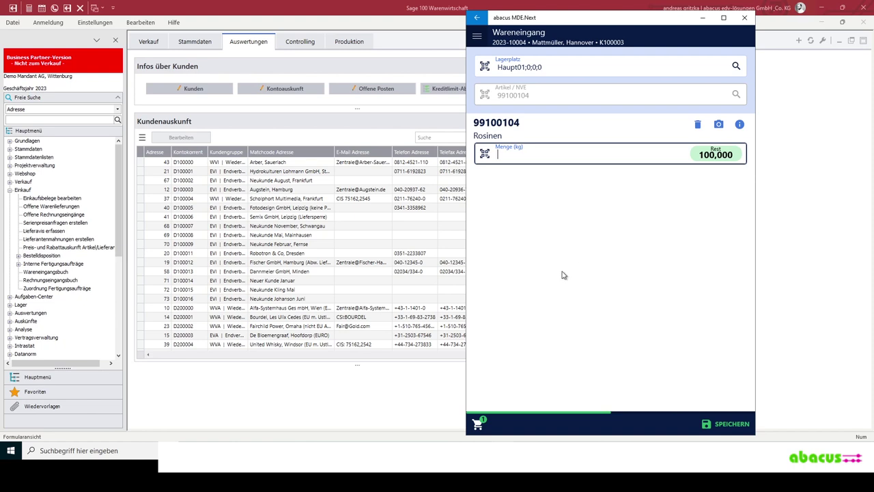
# - Check the receipt positions, then enter 100 kg for Rosinen (99100104) to list its batches
pyautogui.click(478, 423)
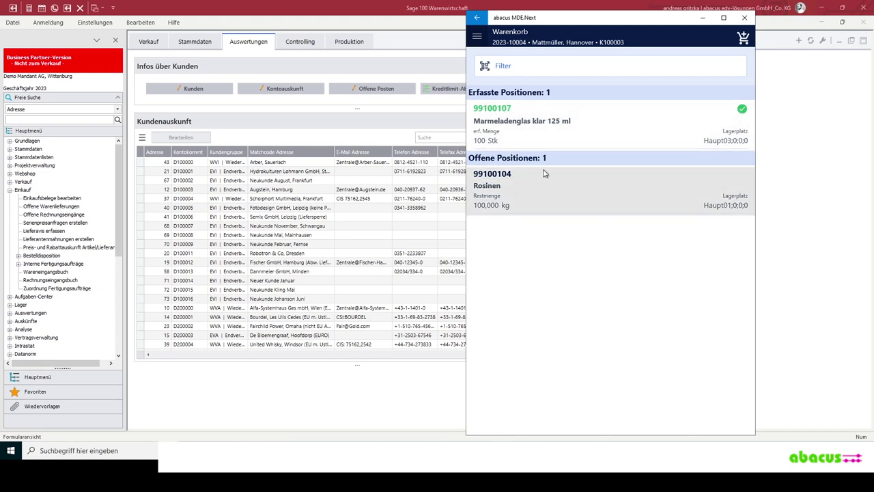
pyautogui.click(477, 21)
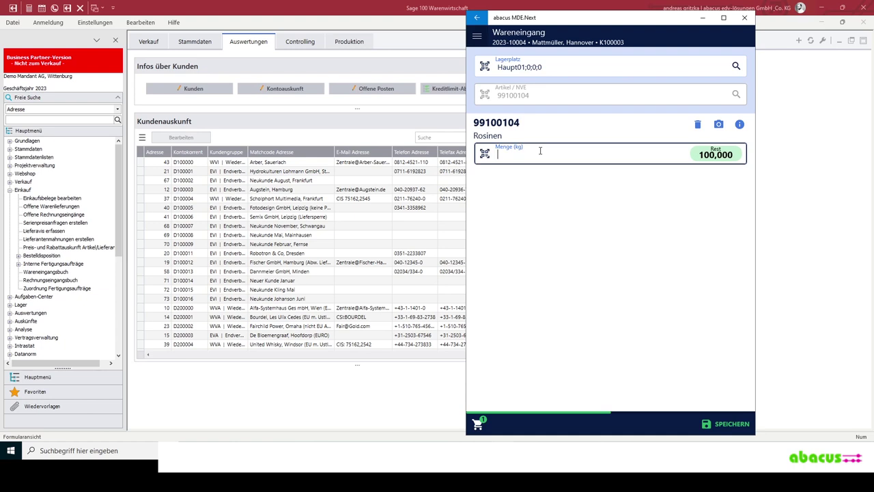
pyautogui.press('Return')
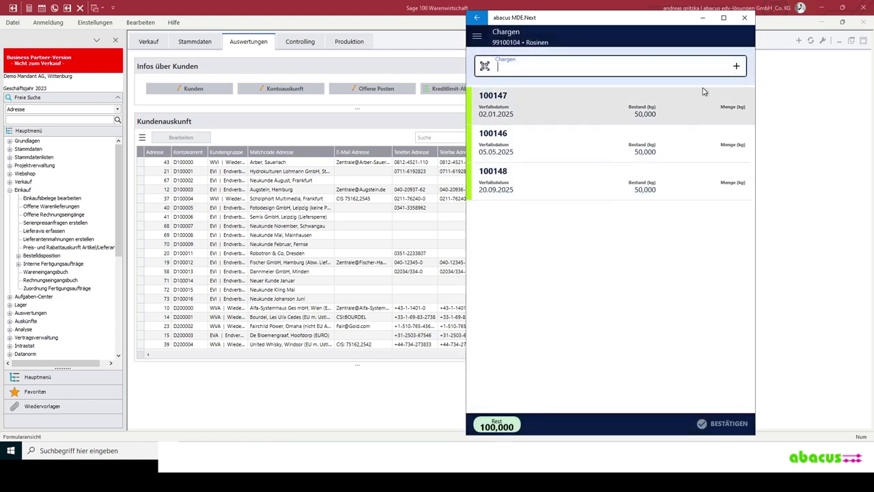
# - Add a new auto-numbered Rosinen batch of 100,000 kg with expiry date 21.09.2025
pyautogui.click(737, 67)
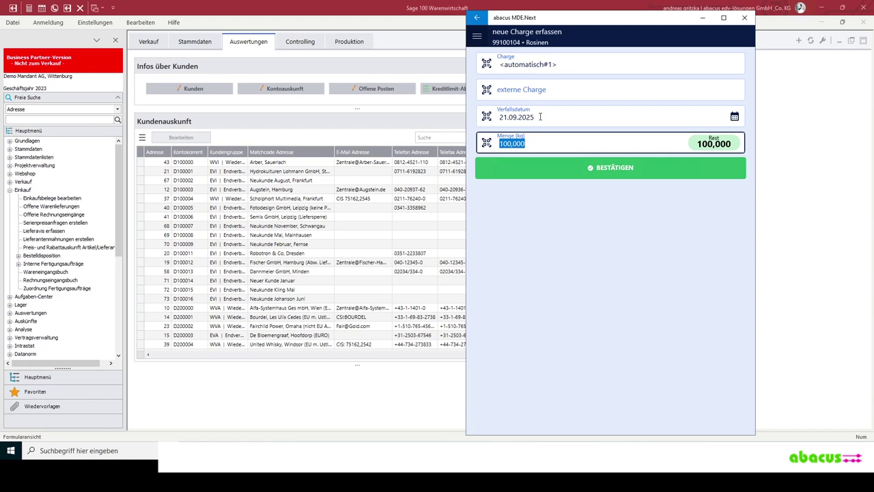
pyautogui.click(541, 117)
pyautogui.click(536, 116)
pyautogui.click(518, 117)
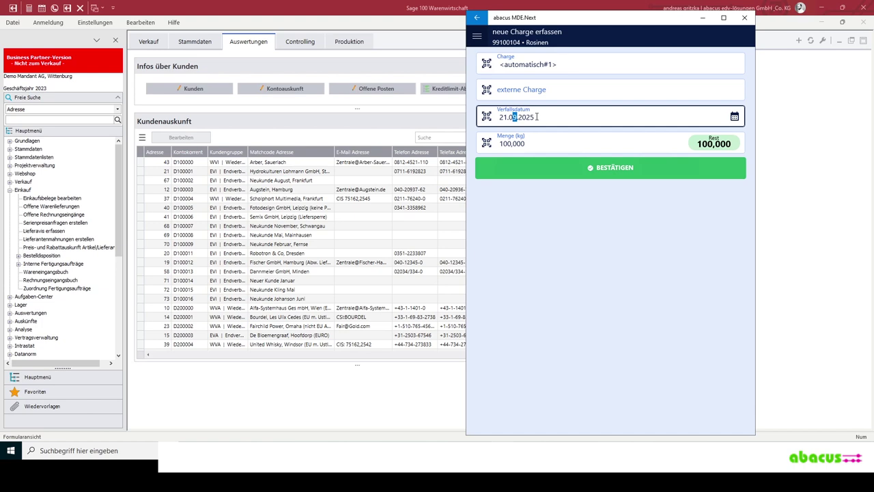
pyautogui.write('027')
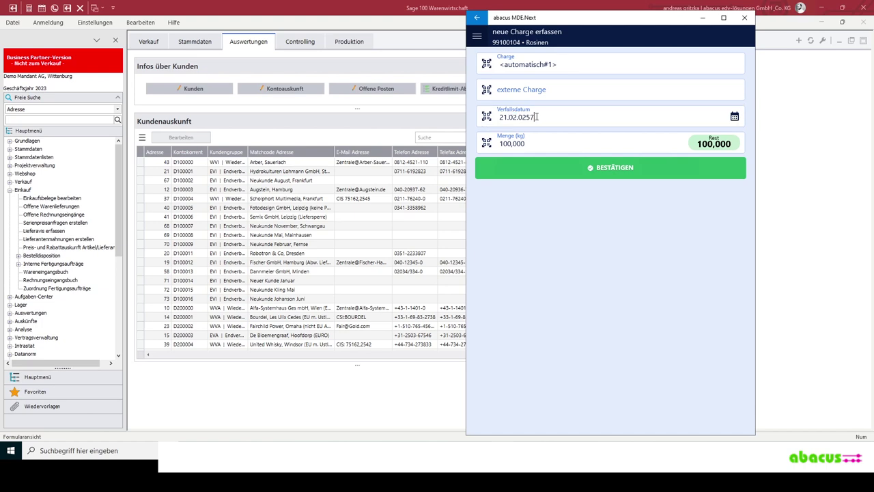
pyautogui.press('BackSpace')
pyautogui.press('BackSpace')
pyautogui.press('BackSpace')
pyautogui.press('BackSpace')
pyautogui.press('BackSpace')
pyautogui.write('7.202')
pyautogui.click(616, 173)
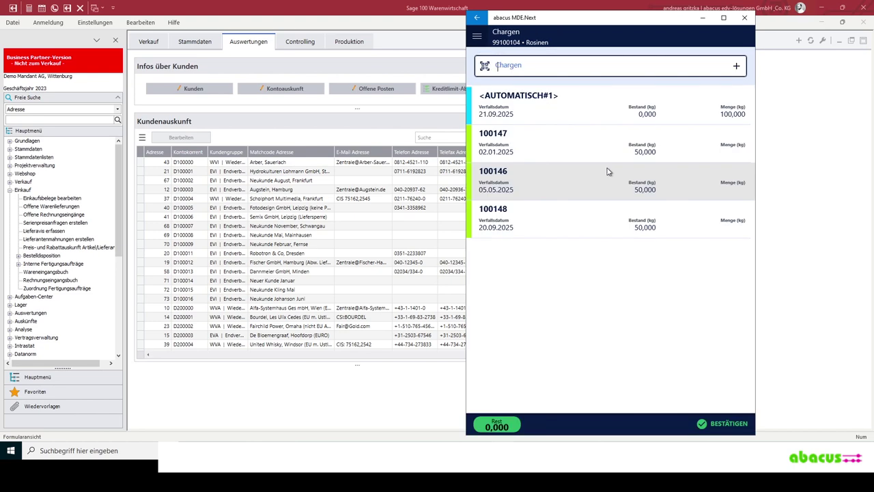
# - Confirm the Rosinen batch and book it to storage location Haupt02;0;0;0
pyautogui.click(715, 425)
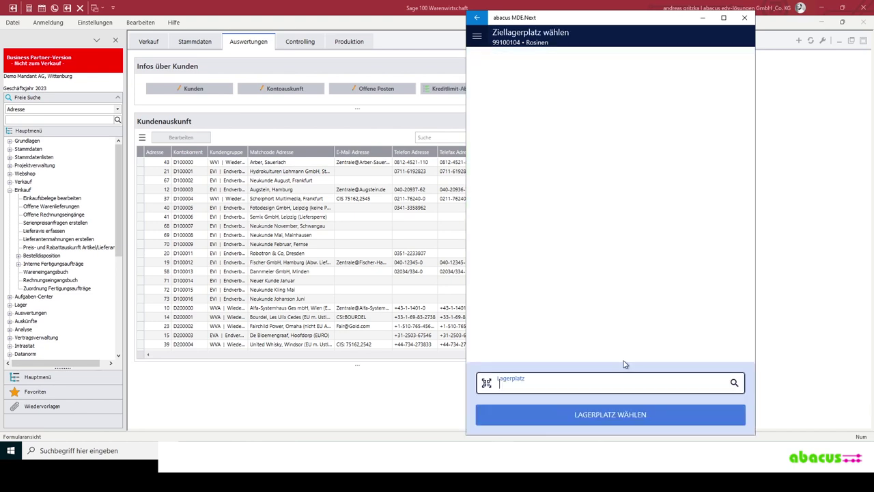
pyautogui.click(610, 414)
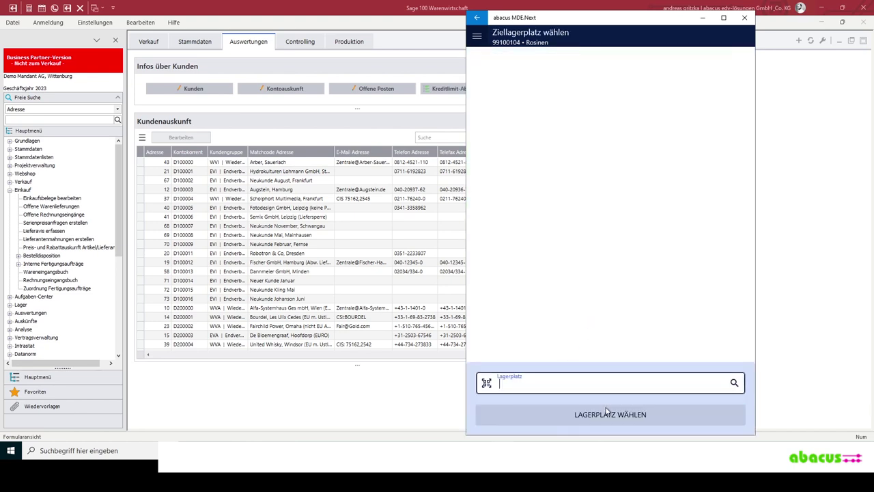
pyautogui.click(733, 358)
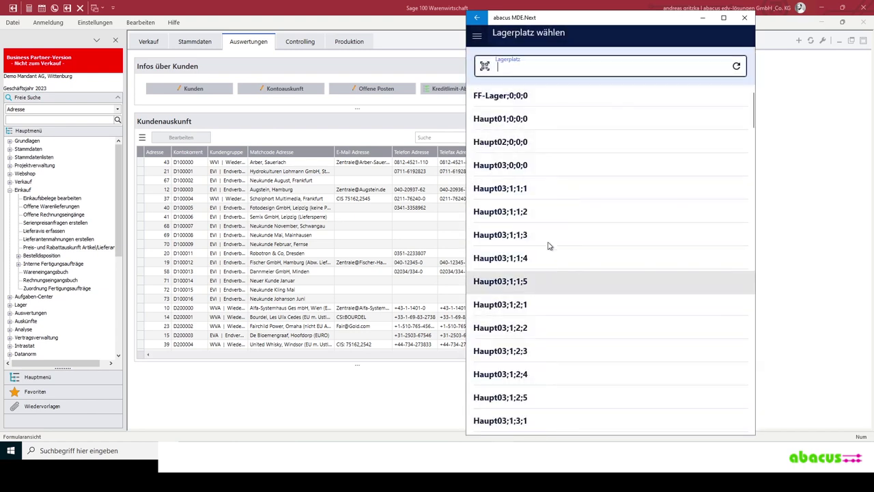
pyautogui.click(536, 143)
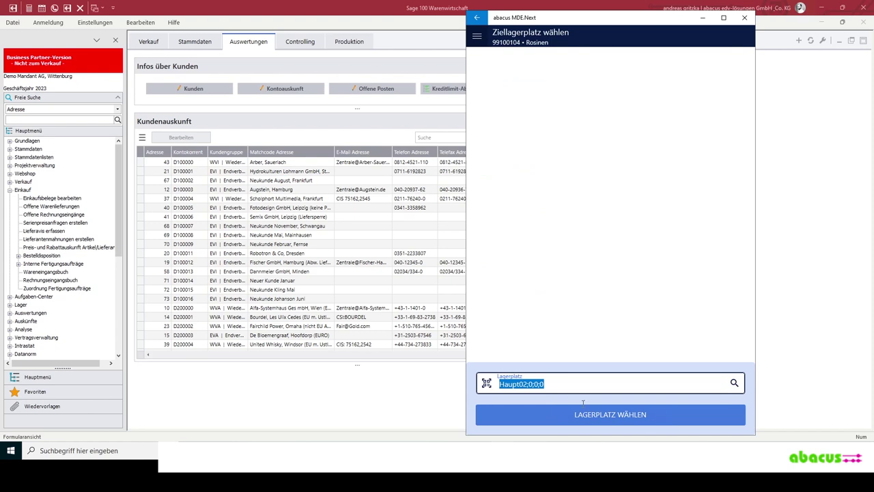
pyautogui.click(620, 414)
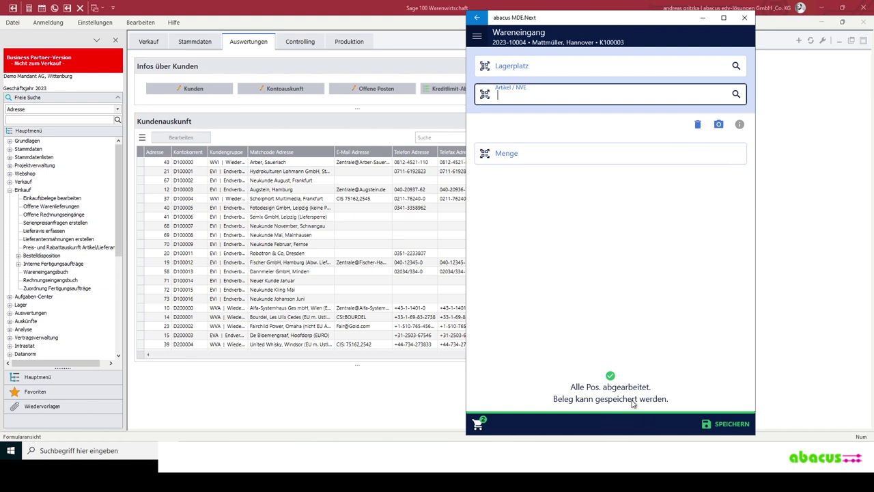
# - Save the goods receipt for order 2023-10004, answering JA, then switch to the Druck folder
pyautogui.click(727, 425)
pyautogui.click(610, 237)
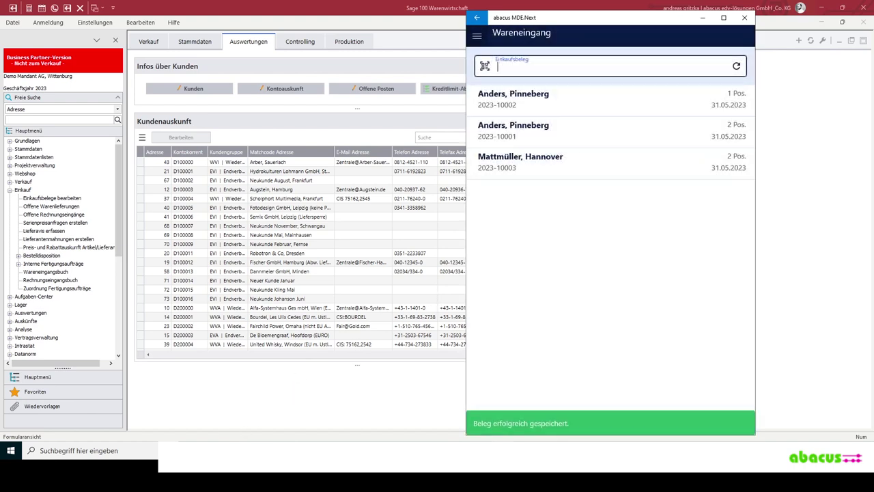
pyautogui.hotkey('alt', 'Tab')
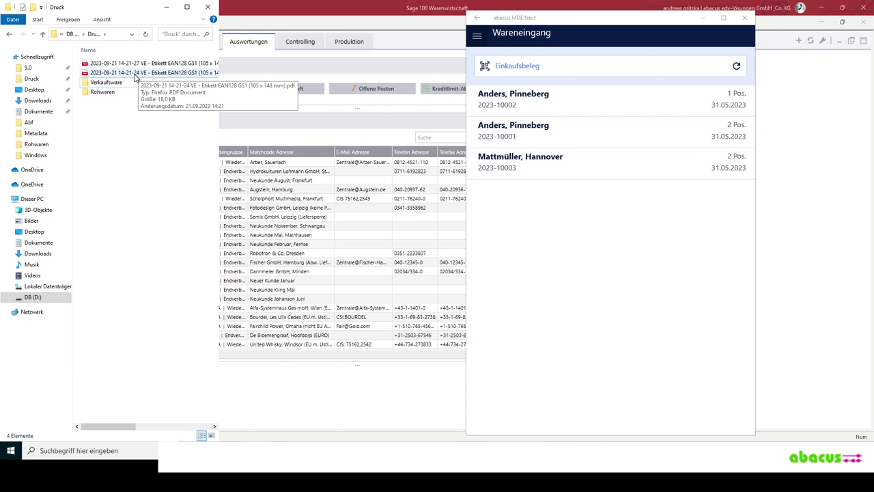
pyautogui.click(135, 73)
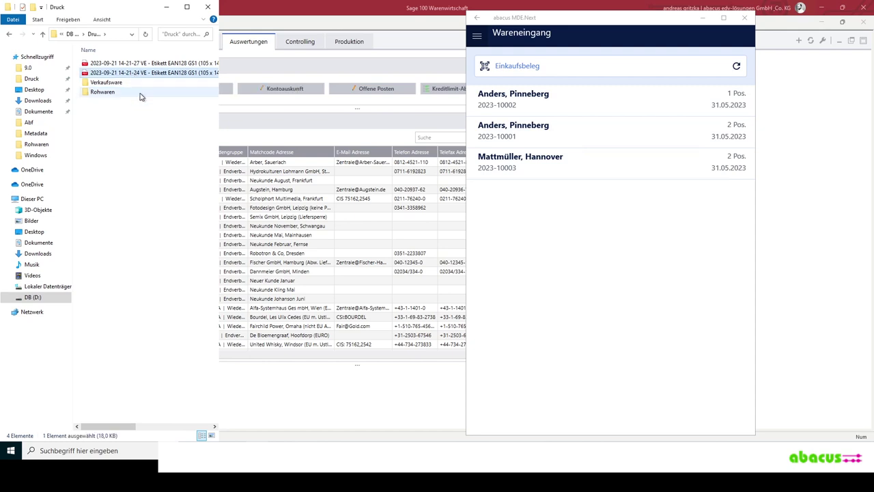
pyautogui.doubleClick(170, 73)
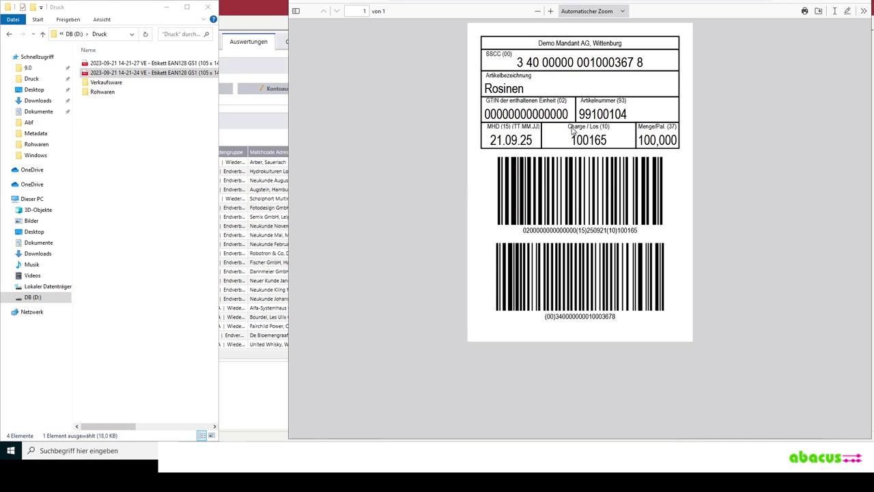
# - Check the label's SSCC, GTIN, batch 100165 and best-before 21.09.25, then close the PDF
pyautogui.doubleClick(641, 66)
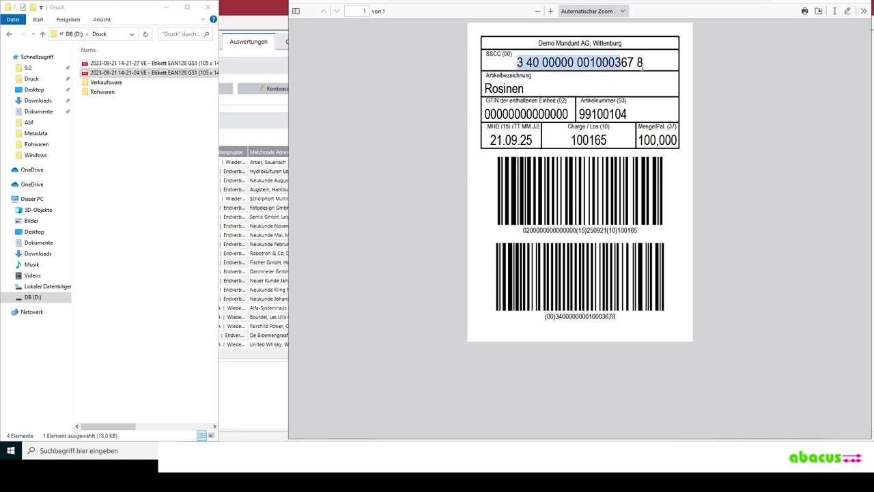
pyautogui.click(641, 65)
pyautogui.moveTo(486, 114); pyautogui.dragTo(557, 114)
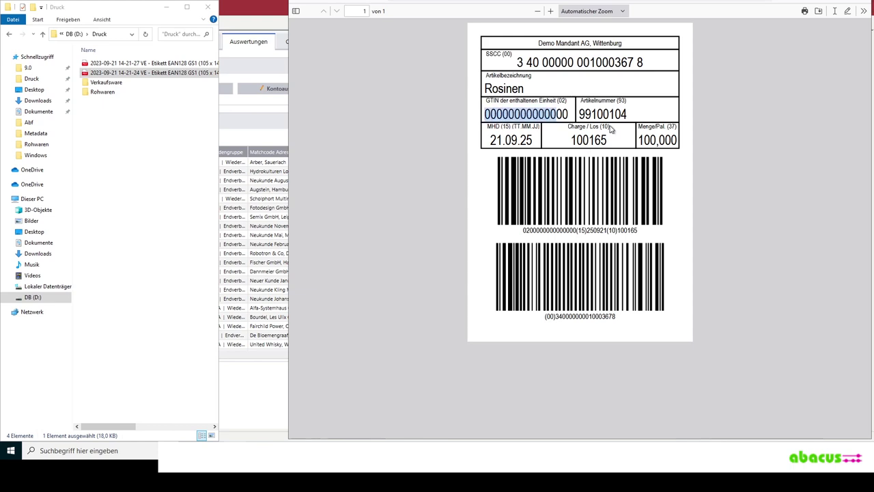
pyautogui.doubleClick(585, 139)
pyautogui.moveTo(505, 140); pyautogui.dragTo(517, 140)
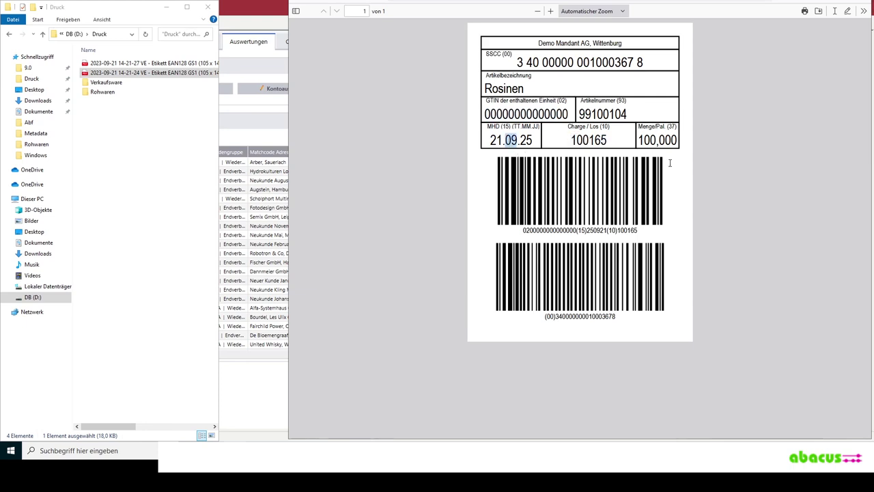
pyautogui.click(613, 289)
pyautogui.doubleClick(627, 231)
pyautogui.click(593, 233)
pyautogui.moveTo(248, 427)
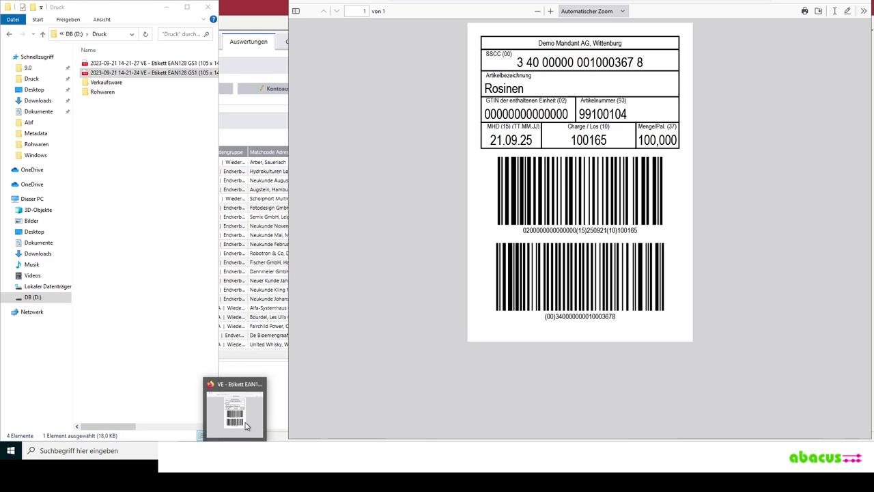
pyautogui.click(260, 386)
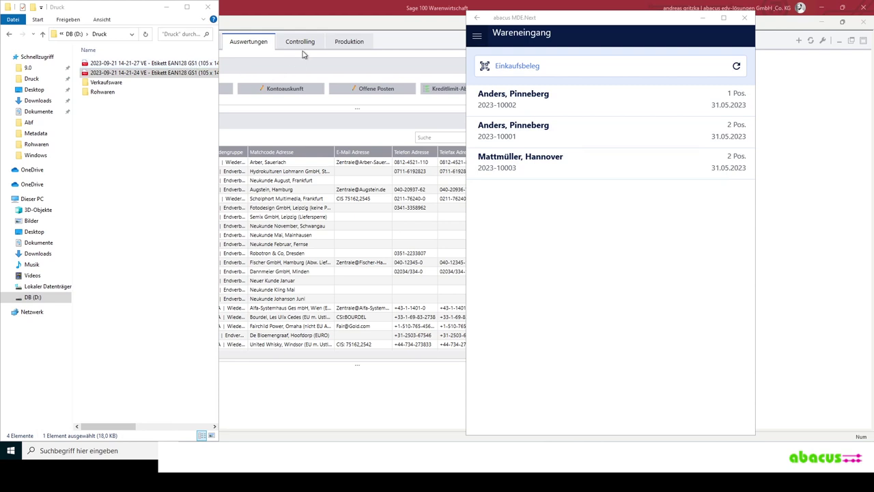
# - Load the latest purchase order 2023-10004 and show the quick overview of Vorgang 000332
pyautogui.click(224, 117)
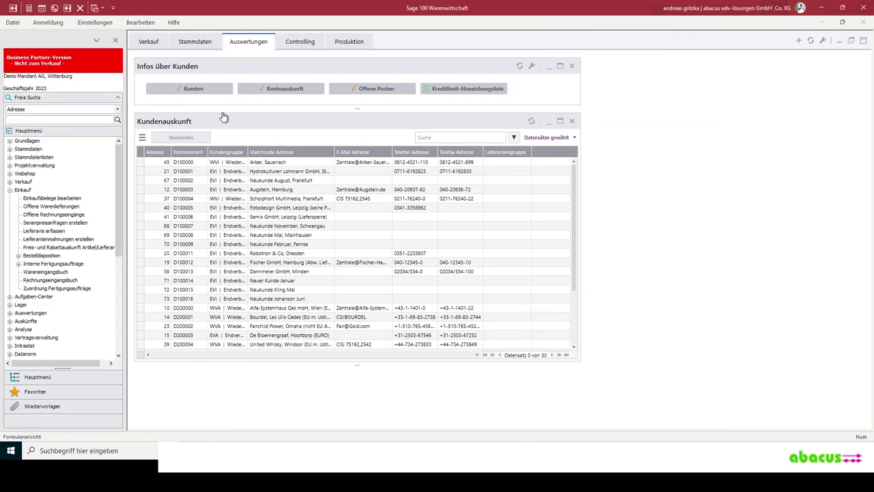
pyautogui.click(49, 198)
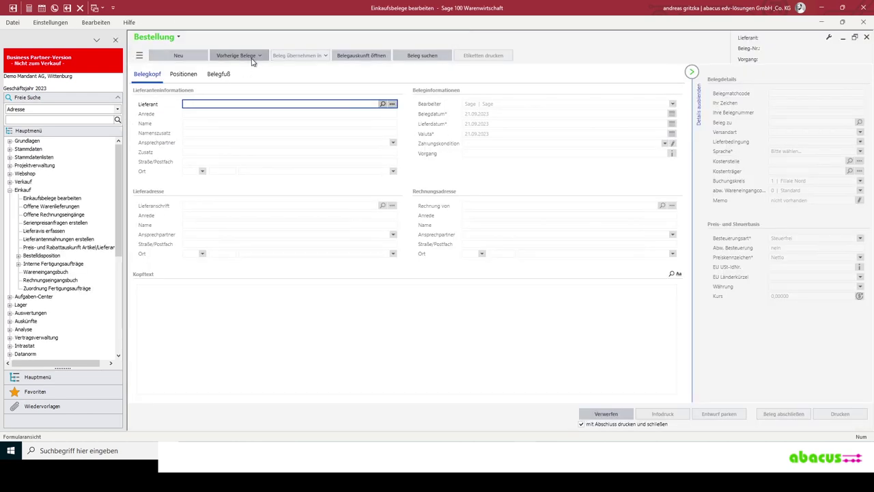
pyautogui.click(257, 58)
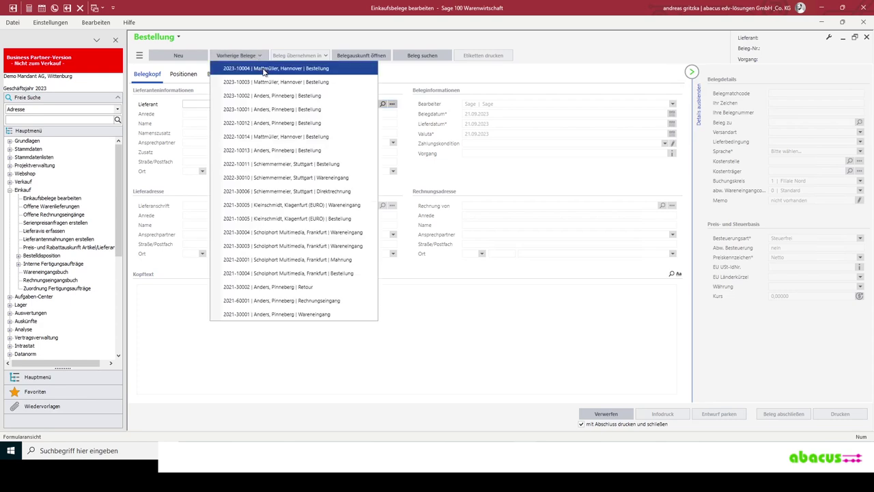
pyautogui.click(271, 69)
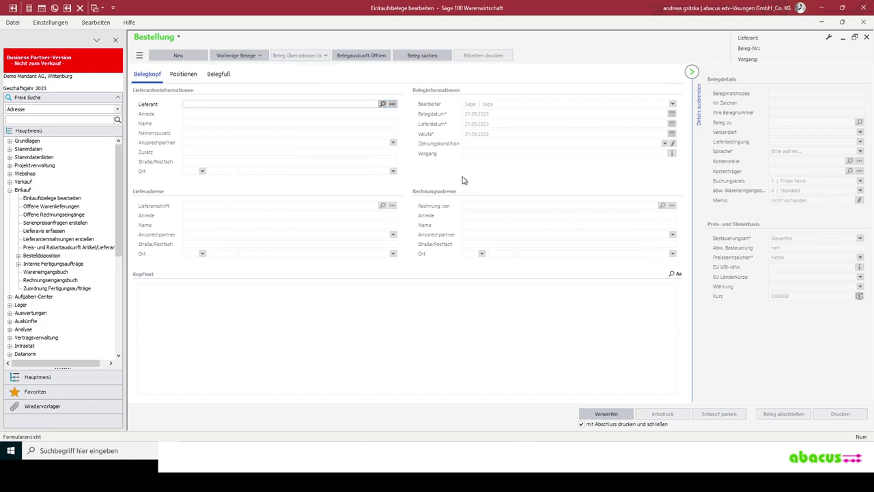
pyautogui.click(672, 154)
pyautogui.click(672, 155)
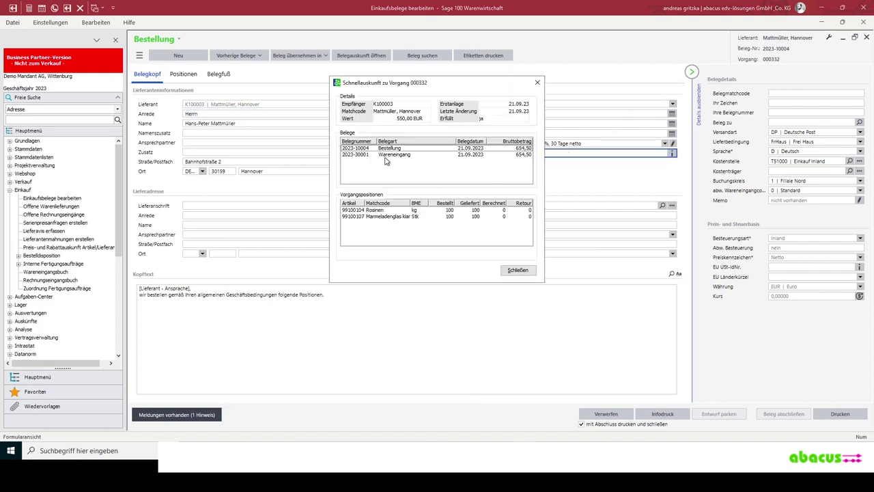
# - Inspect goods receipt 2023-30001 with its Rosinen and Marmeladenglas positions, then close the overview
pyautogui.click(385, 156)
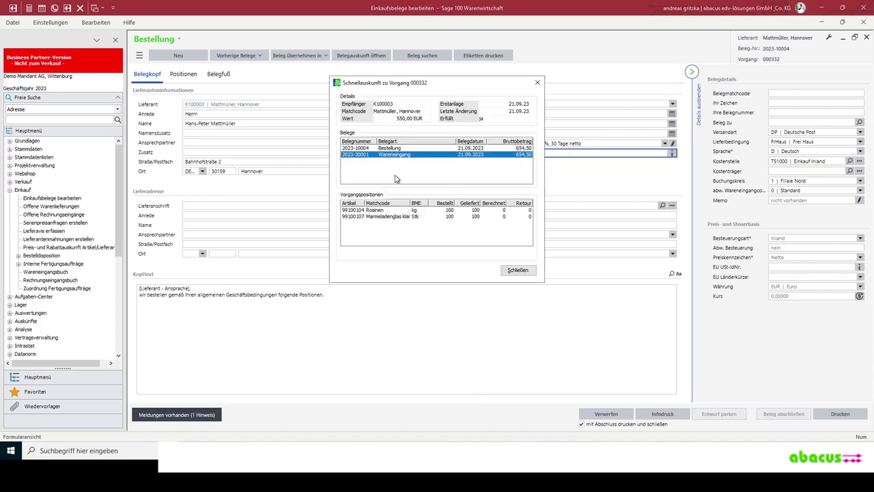
pyautogui.click(431, 210)
pyautogui.click(421, 218)
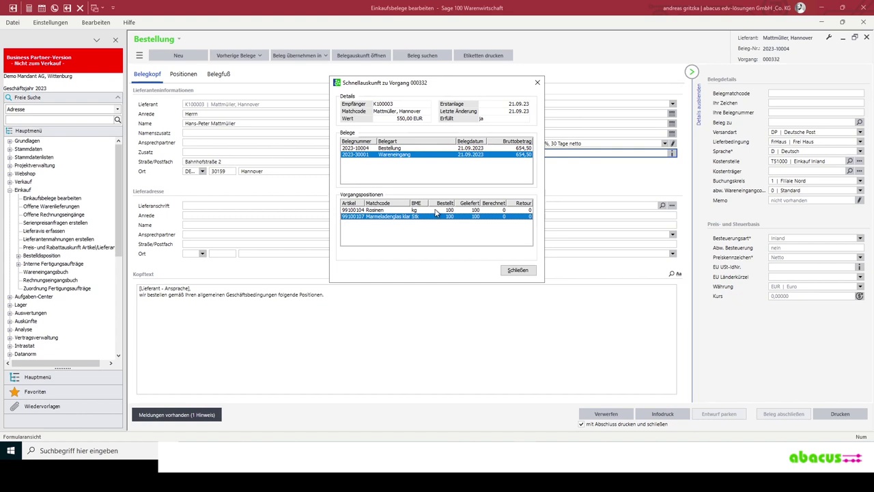
pyautogui.click(437, 211)
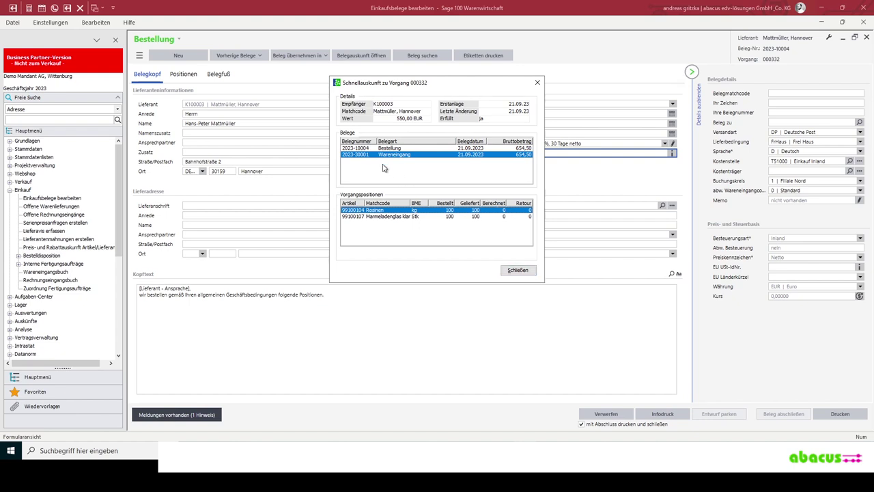
pyautogui.click(518, 270)
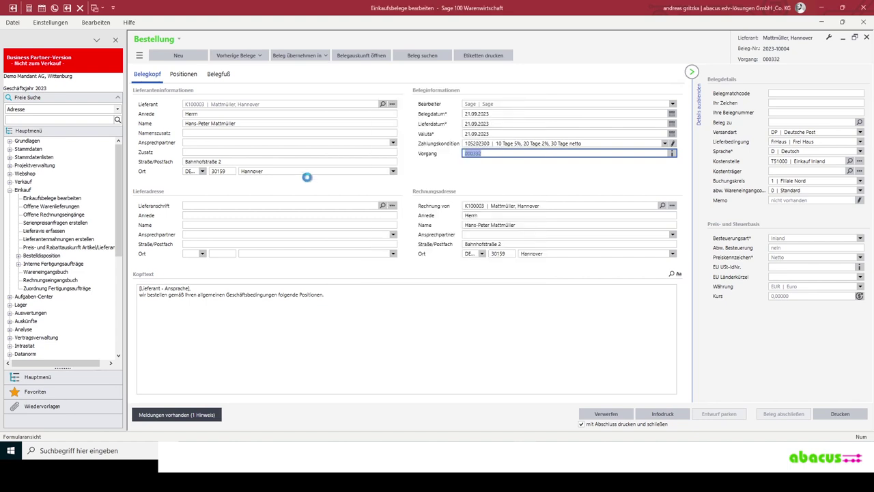
# - Jump to purchase document 30001 via Gehe zu
pyautogui.click(139, 56)
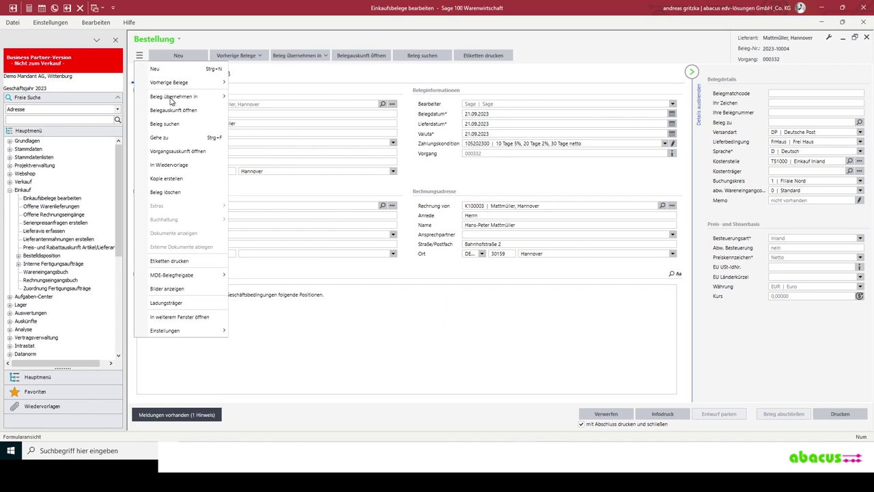
pyautogui.click(170, 139)
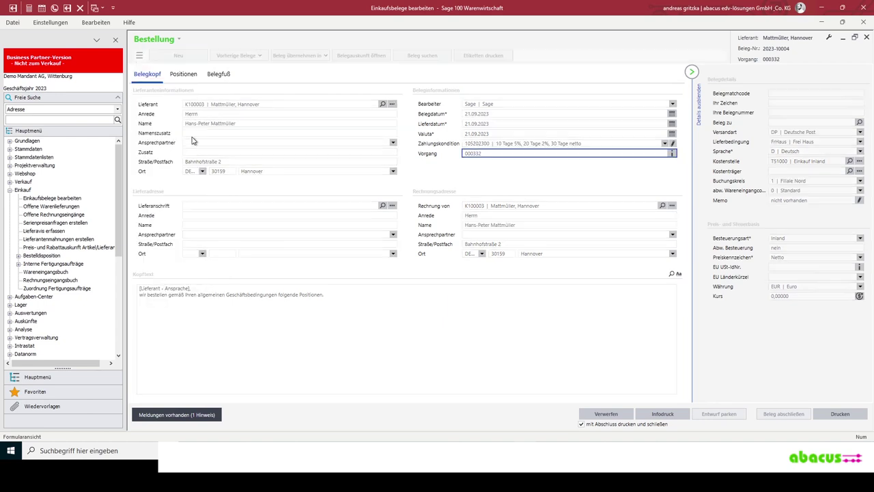
pyautogui.write('30001')
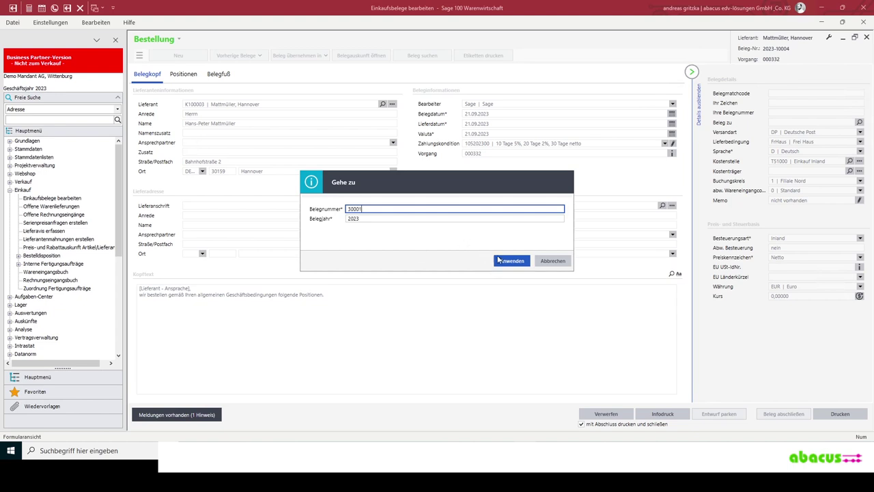
pyautogui.click(508, 260)
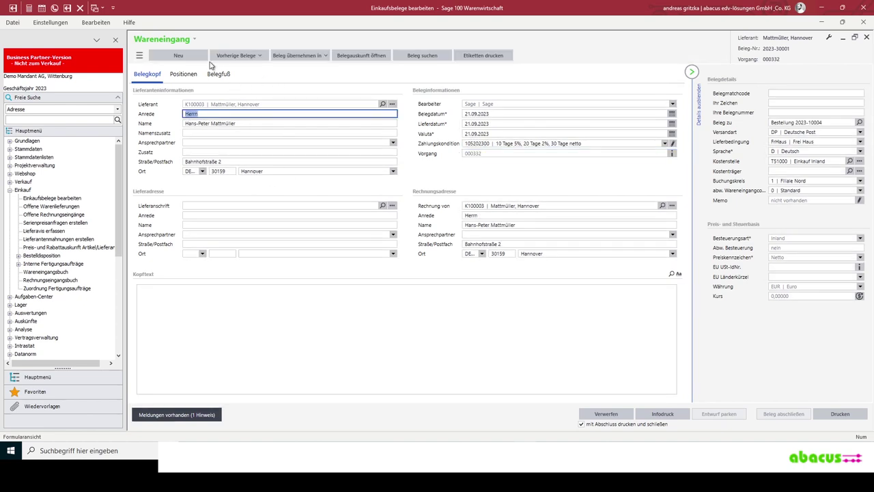
# - Transfer goods receipt 2023-30001 into incoming invoice 2023-60001 and finalize it
pyautogui.click(321, 58)
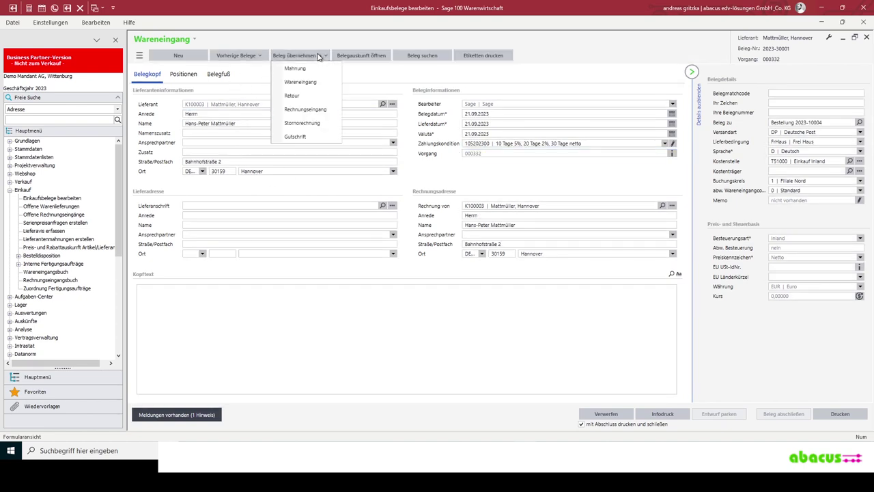
pyautogui.click(318, 109)
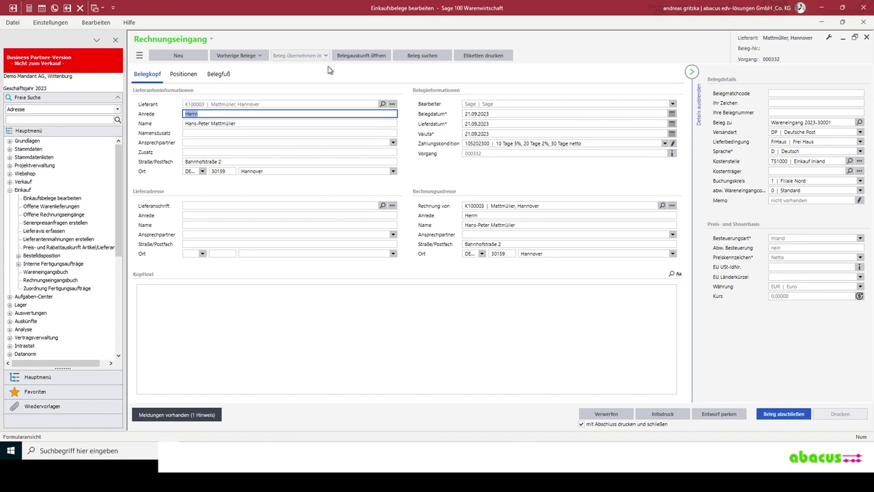
pyautogui.click(210, 133)
pyautogui.click(221, 143)
pyautogui.click(488, 188)
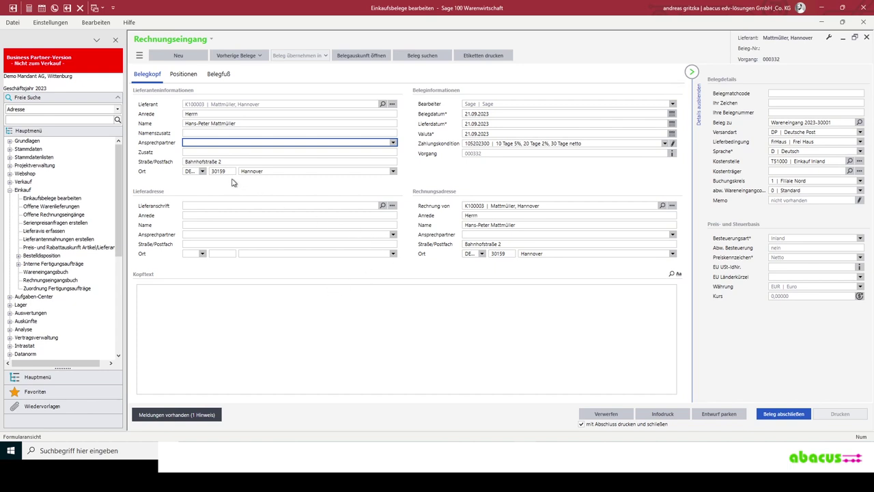
pyautogui.click(784, 414)
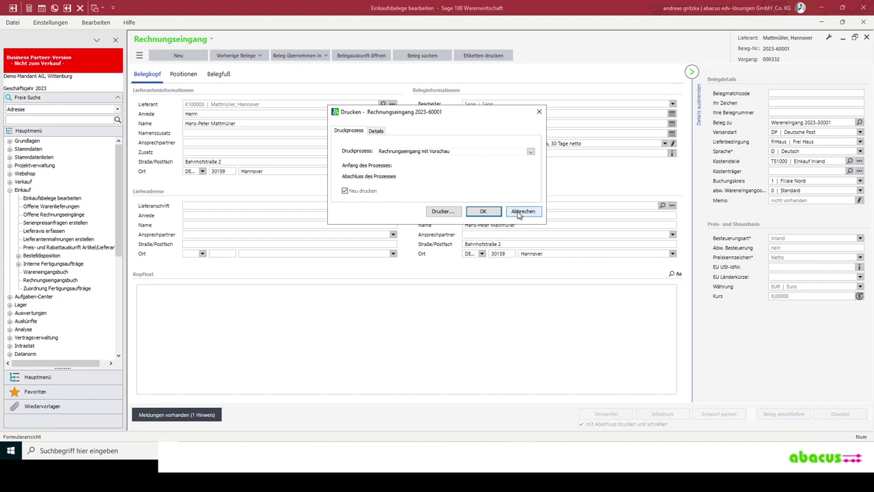
# - Preview invoice 2023-60001 (Rosinen 300,00, Marmeladenglas 250,00, subtotal 550,00 EUR), then close it
pyautogui.press('Return')
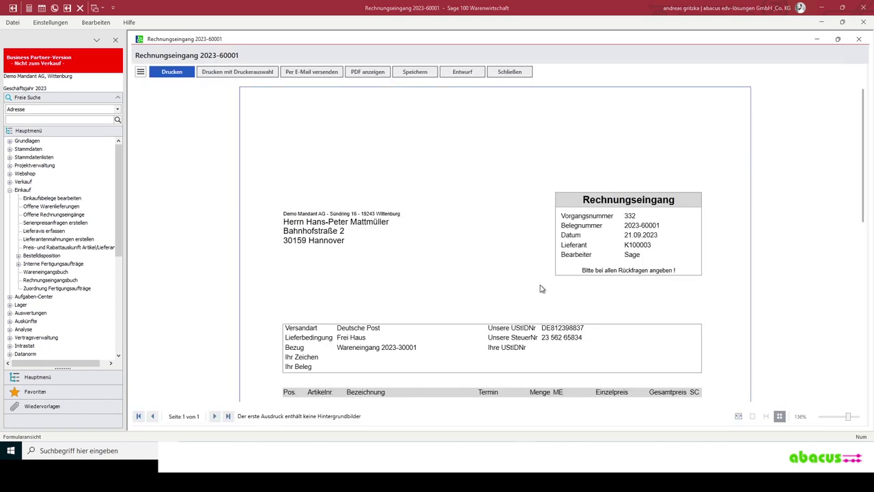
pyautogui.scroll(-2, 540, 289)
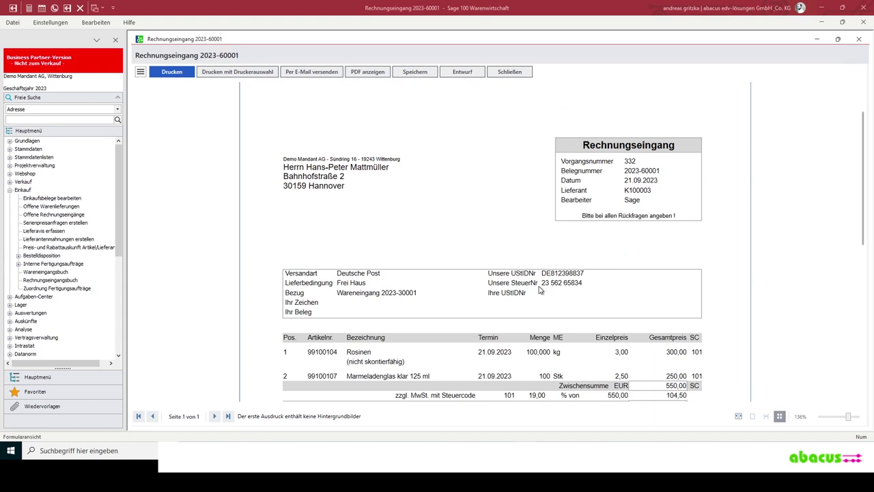
pyautogui.click(510, 72)
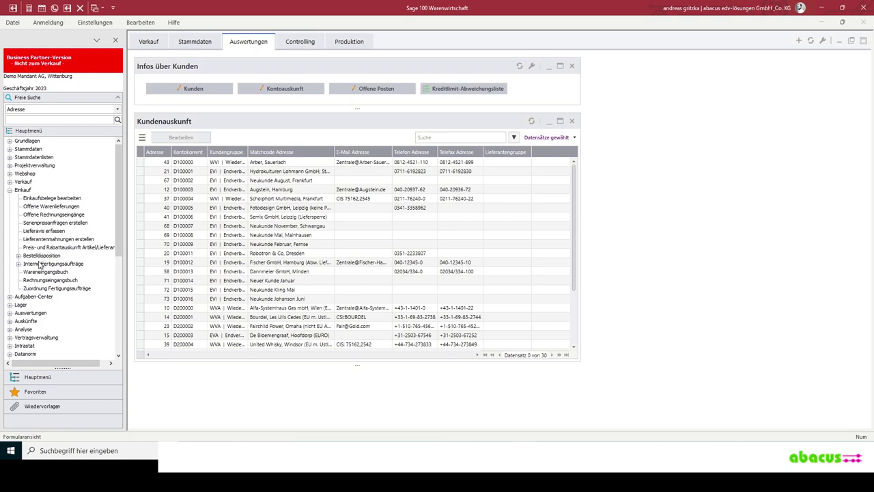
# - Browse Bestellvorschläge erstellen, Lieferavis erfassen and Lieferantenmahnungen erstellen, then collapse the Einkauf node
pyautogui.click(19, 255)
pyautogui.click(56, 263)
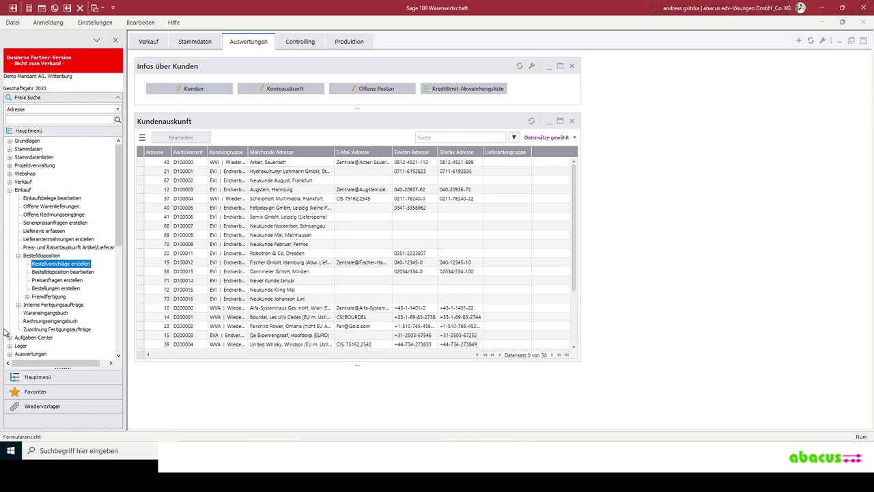
pyautogui.click(42, 232)
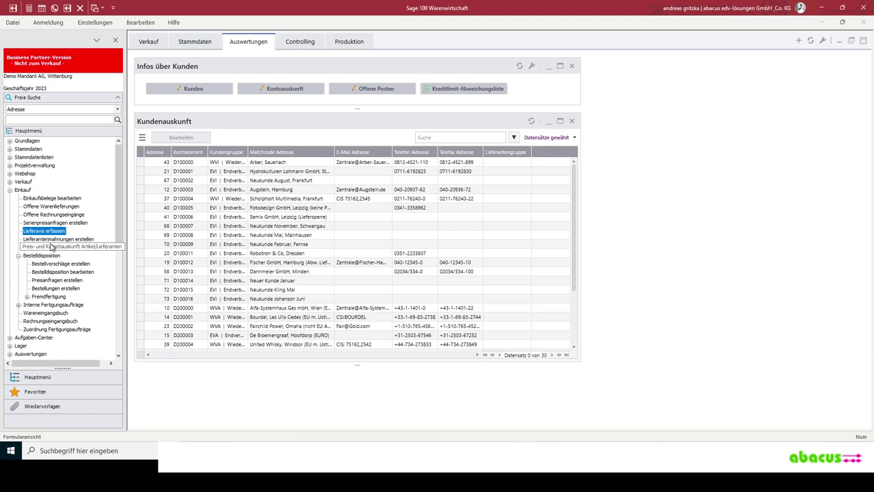
pyautogui.click(73, 239)
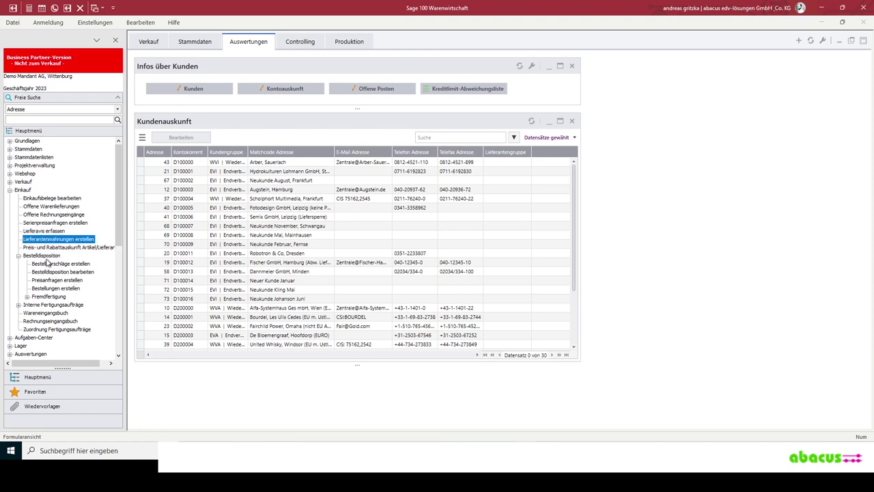
pyautogui.click(10, 191)
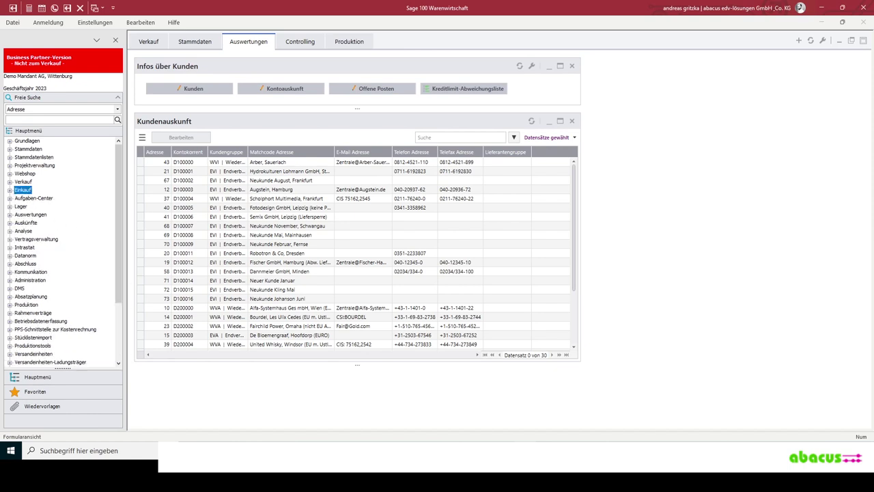
pyautogui.hotkey('alt', 'Tab')
# - Open the second Etikett EAN128 GS1 PDF and highlight its pallet SSCC number
pyautogui.click(146, 73)
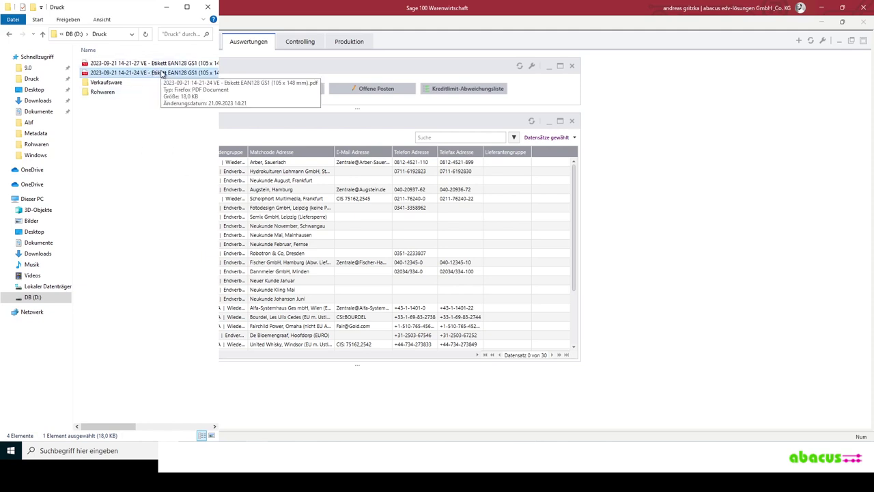
pyautogui.doubleClick(161, 73)
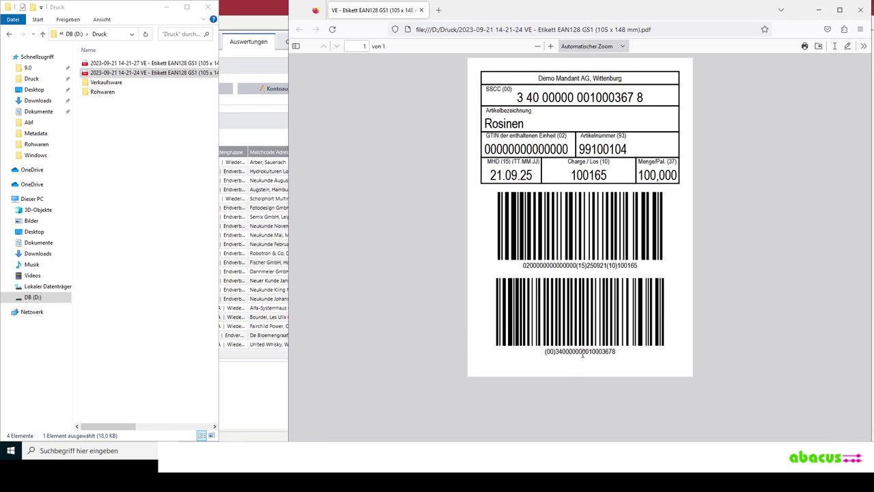
pyautogui.doubleClick(581, 352)
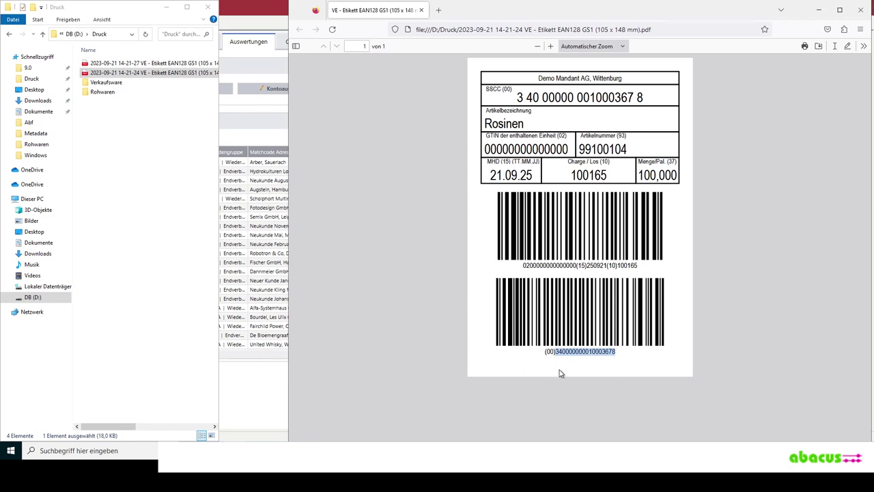
pyautogui.click(550, 352)
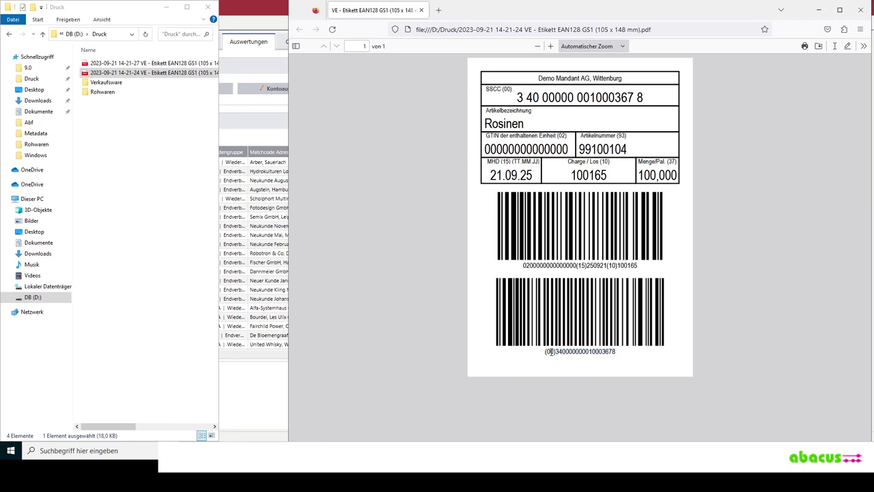
# - Switch MDE.Next from the Einkauf user to the Lager user and open the Lager tile
pyautogui.hotkey('alt', 'Tab')
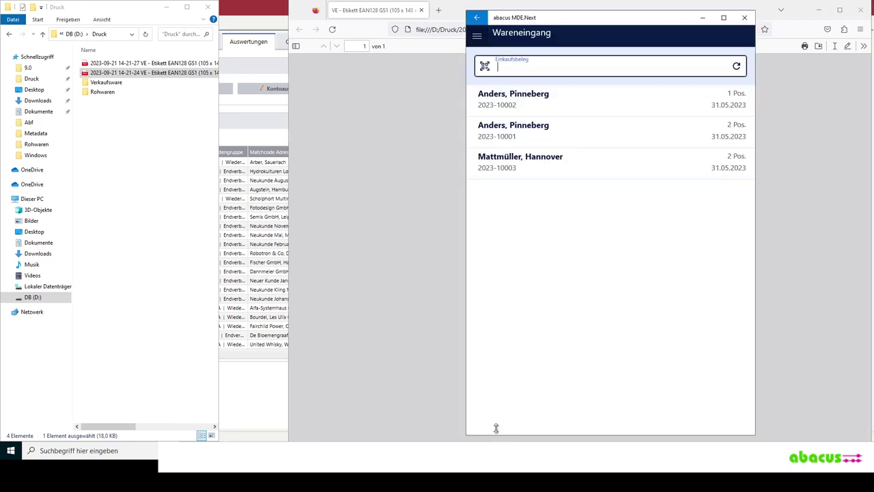
pyautogui.click(476, 17)
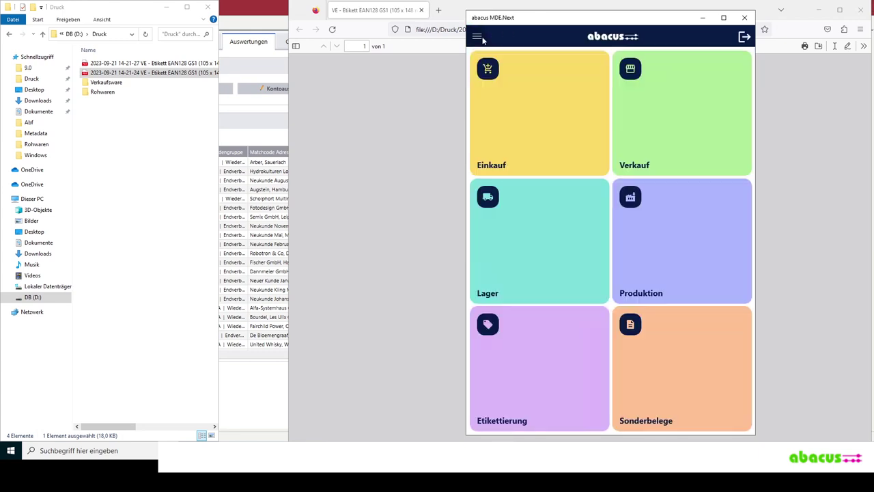
pyautogui.click(522, 243)
pyautogui.click(745, 37)
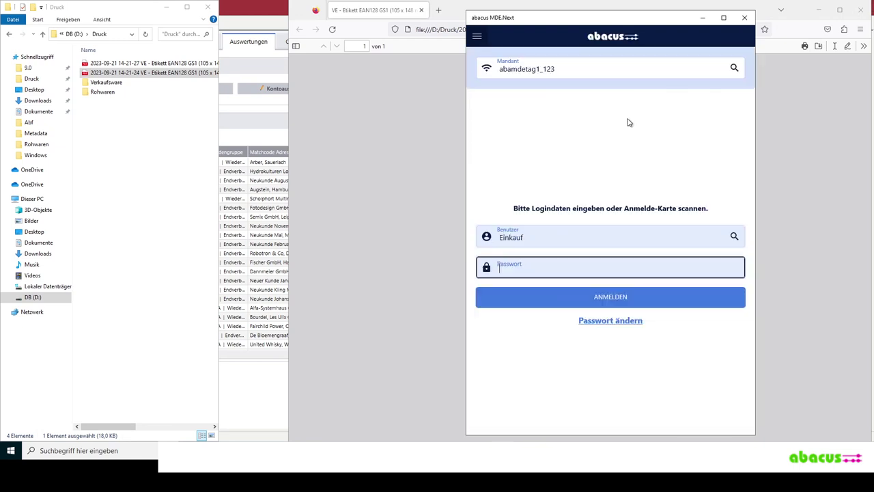
pyautogui.click(733, 236)
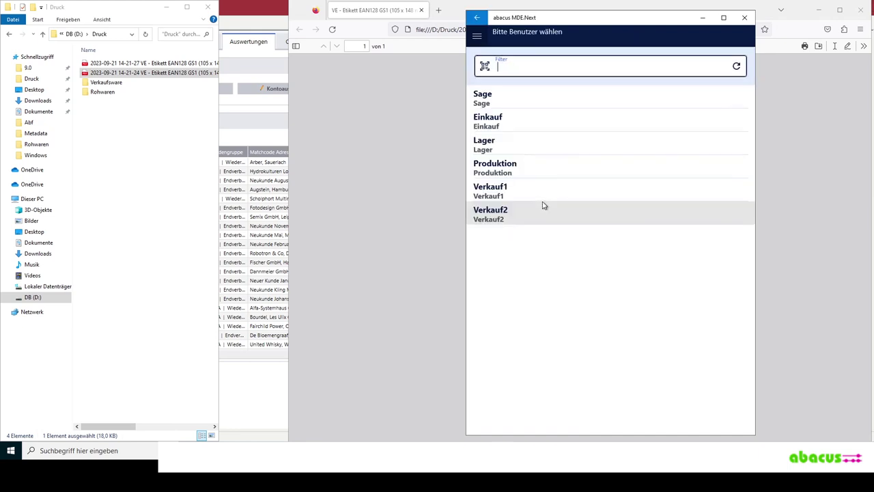
pyautogui.click(509, 145)
pyautogui.click(620, 301)
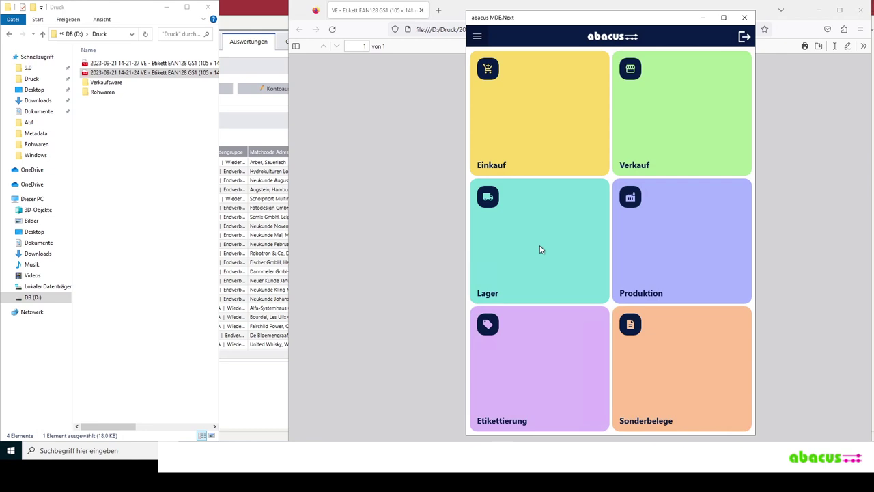
pyautogui.click(539, 247)
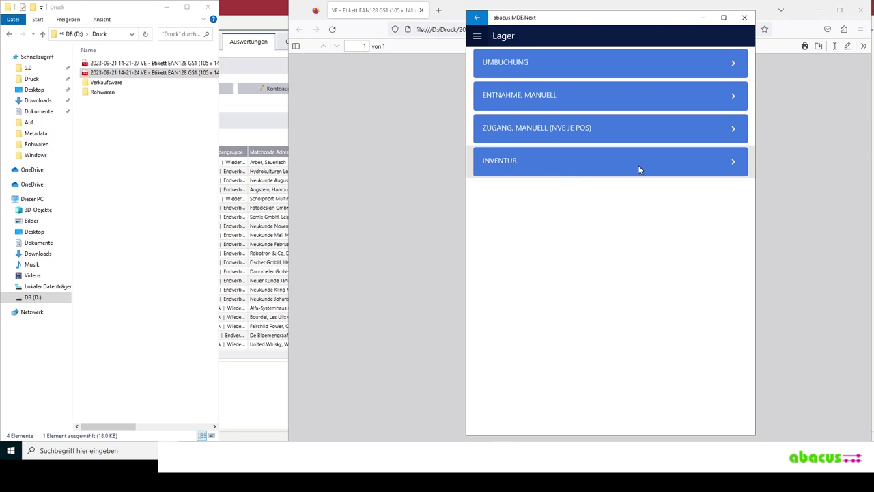
pyautogui.click(662, 63)
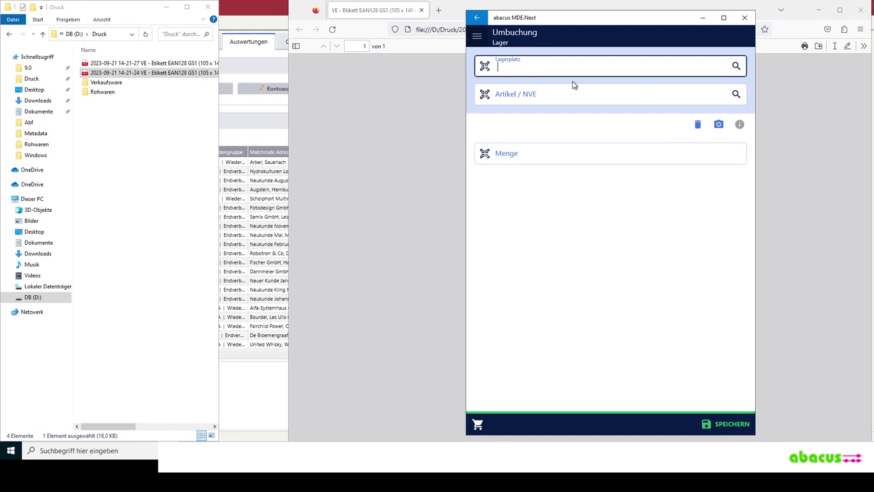
pyautogui.write('00340000000010003678')
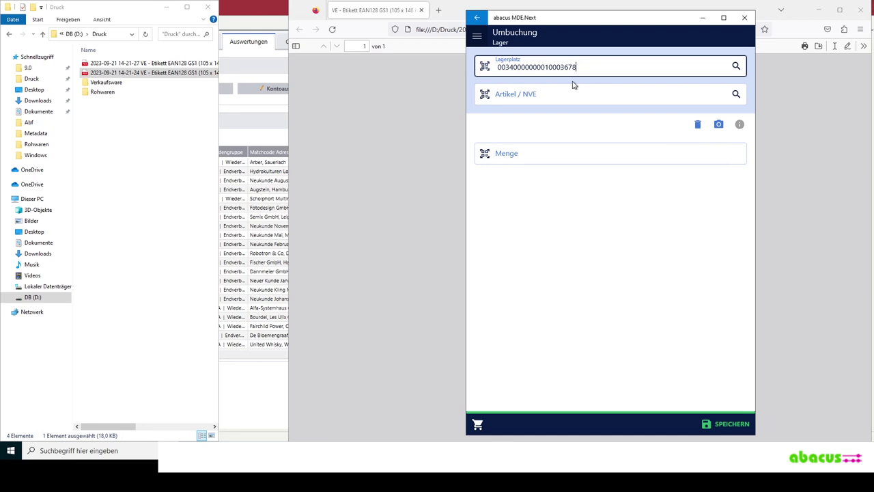
pyautogui.press('Return')
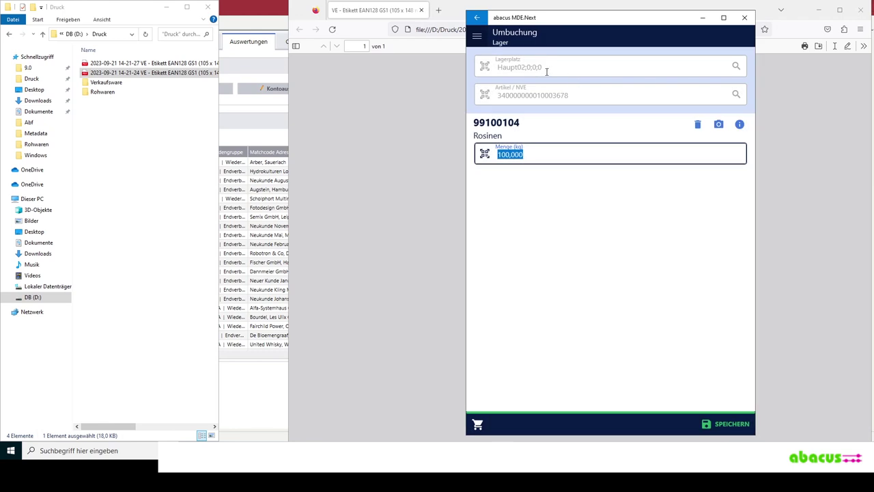
pyautogui.click(540, 68)
pyautogui.click(576, 94)
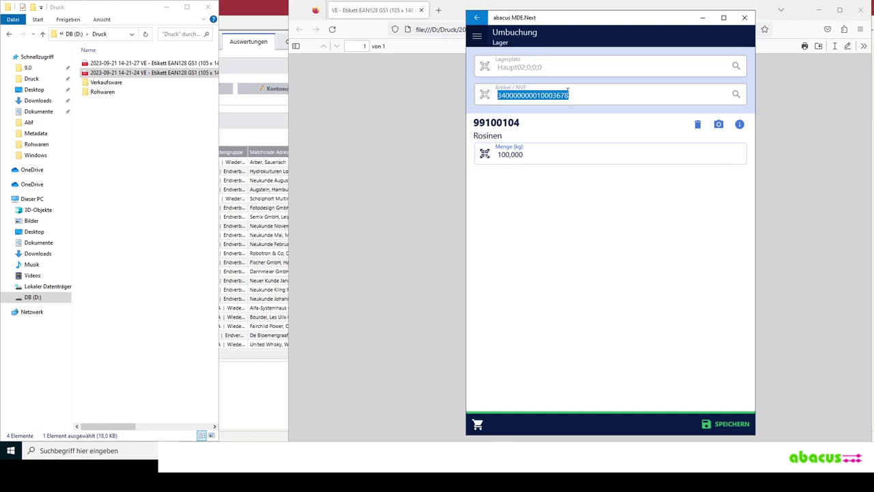
pyautogui.click(544, 154)
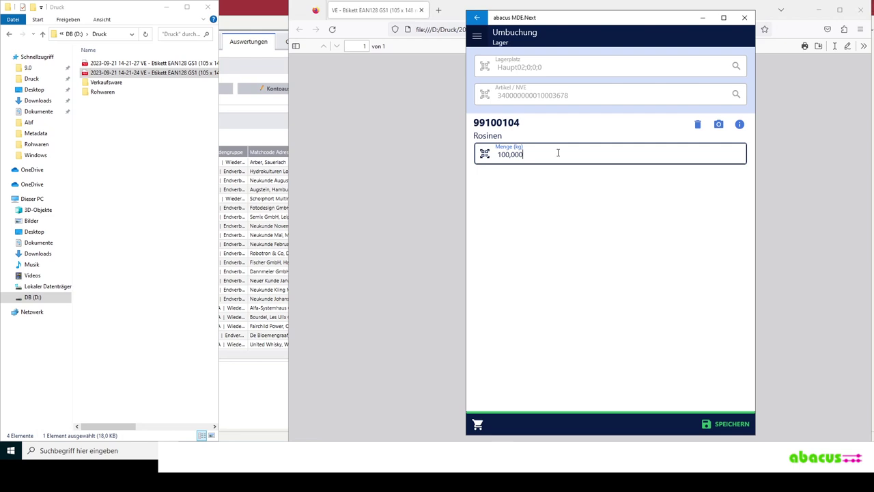
pyautogui.press('Return')
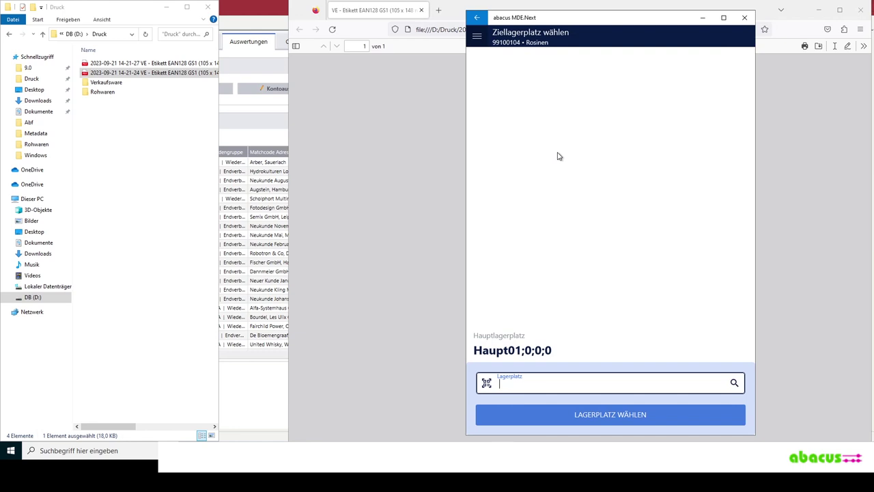
# - Choose Haupt03;2;3;1 as the target storage location and save the transfer
pyautogui.click(734, 383)
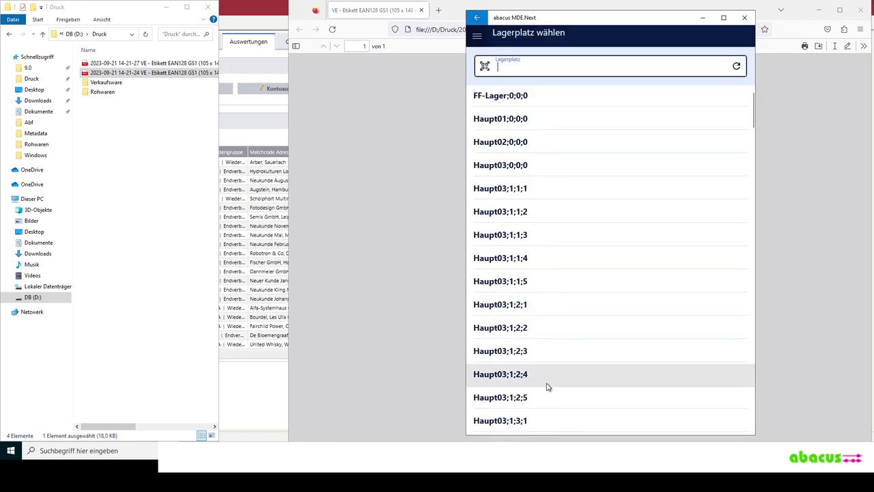
pyautogui.scroll(-3, 546, 343)
pyautogui.scroll(-2, 547, 343)
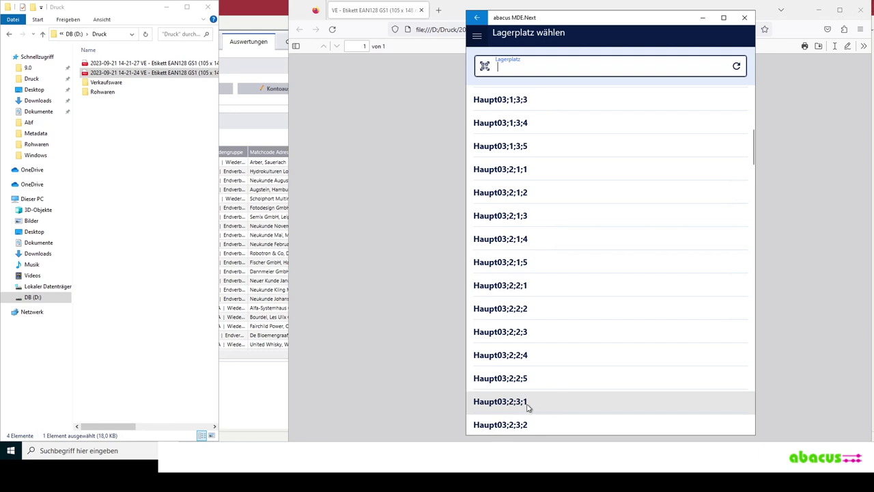
pyautogui.click(527, 406)
pyautogui.click(605, 416)
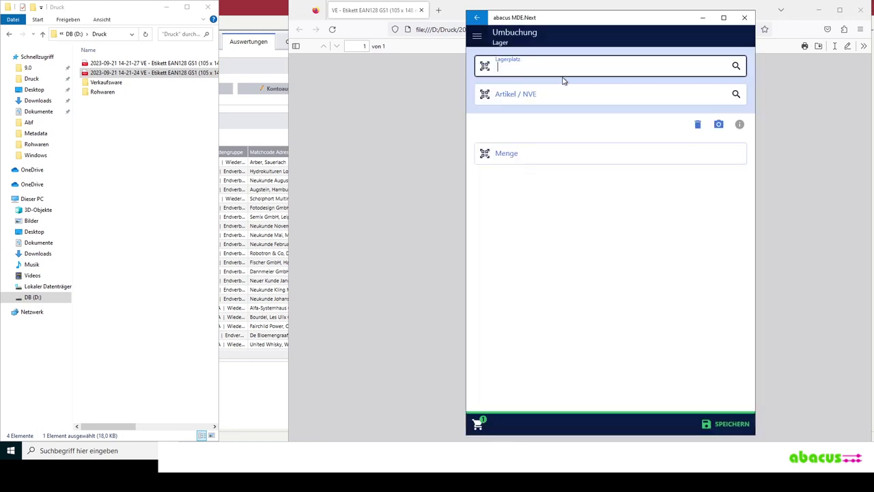
pyautogui.click(725, 424)
# - Confirm saving the Rosinen transfer with JA and return to the Lager menu
pyautogui.click(614, 239)
pyautogui.click(477, 19)
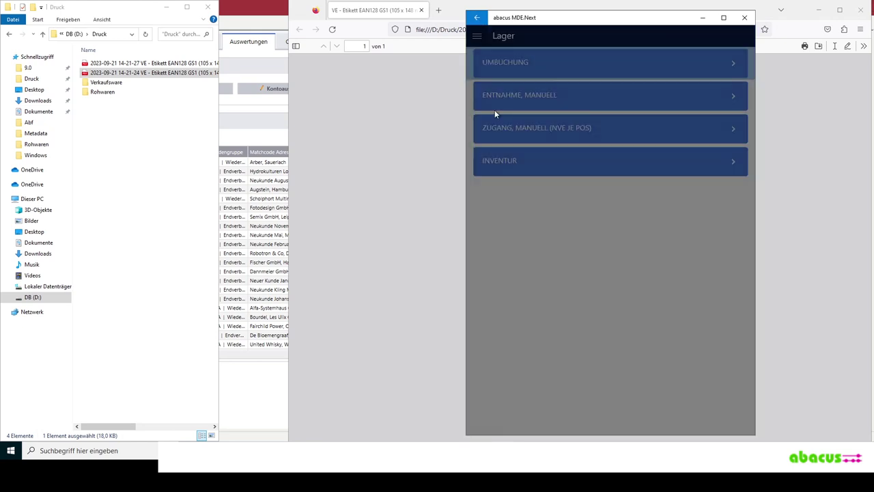
pyautogui.click(477, 19)
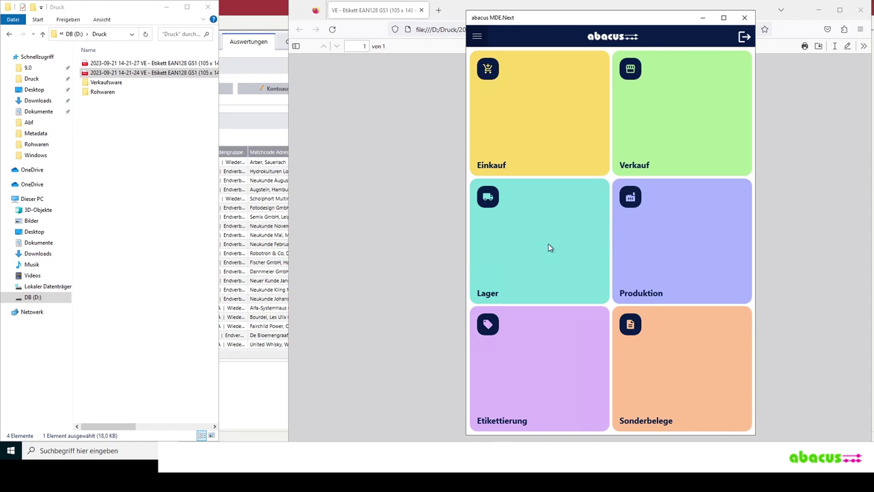
pyautogui.click(551, 265)
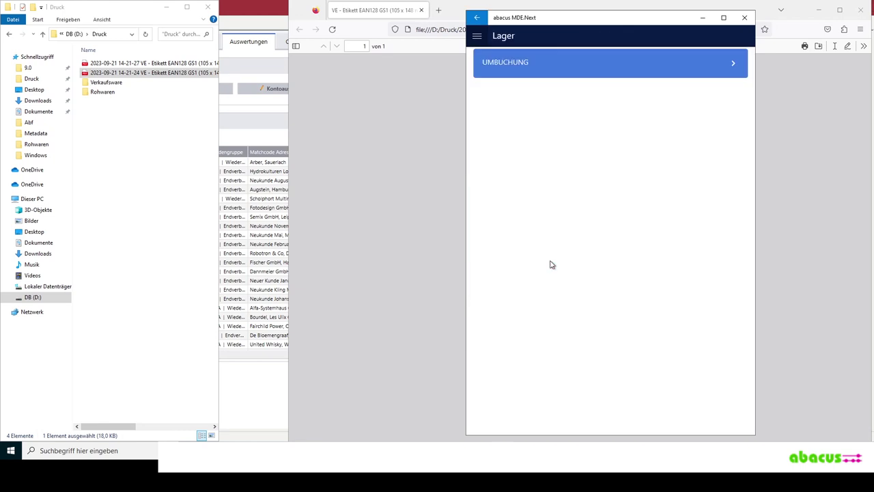
pyautogui.click(536, 102)
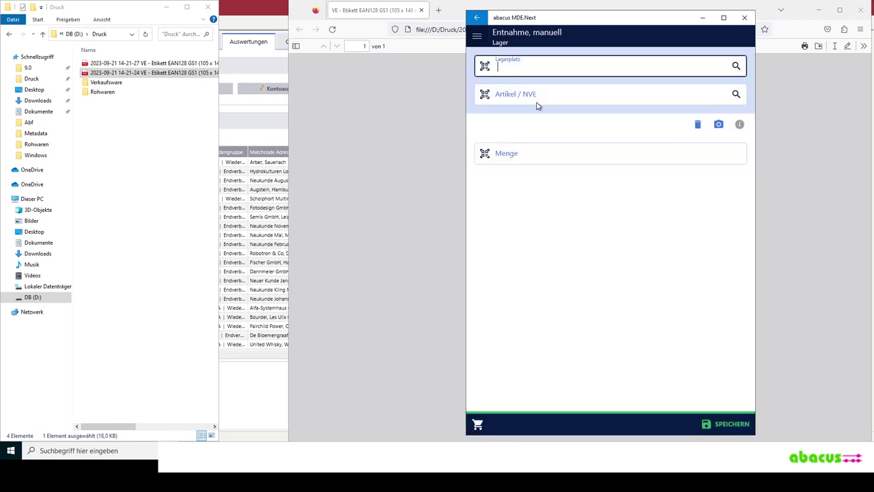
pyautogui.write('00340000000010003678')
pyautogui.press('Return')
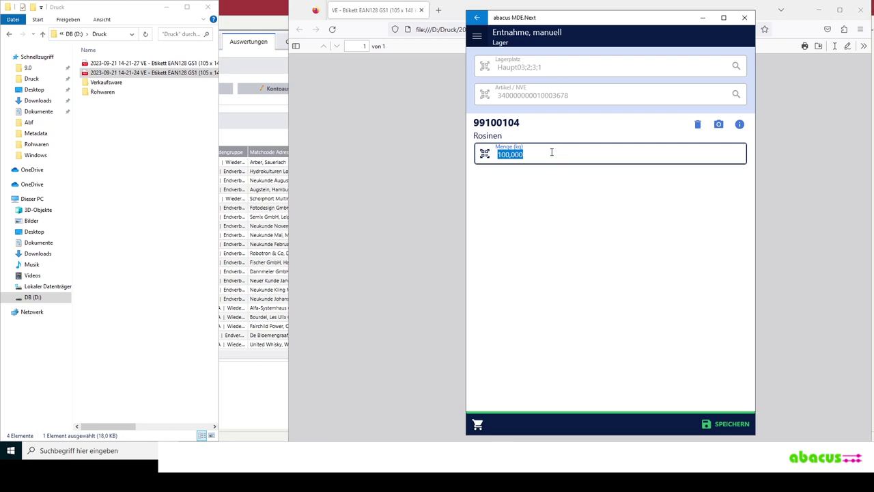
pyautogui.write('5')
pyautogui.press('Return')
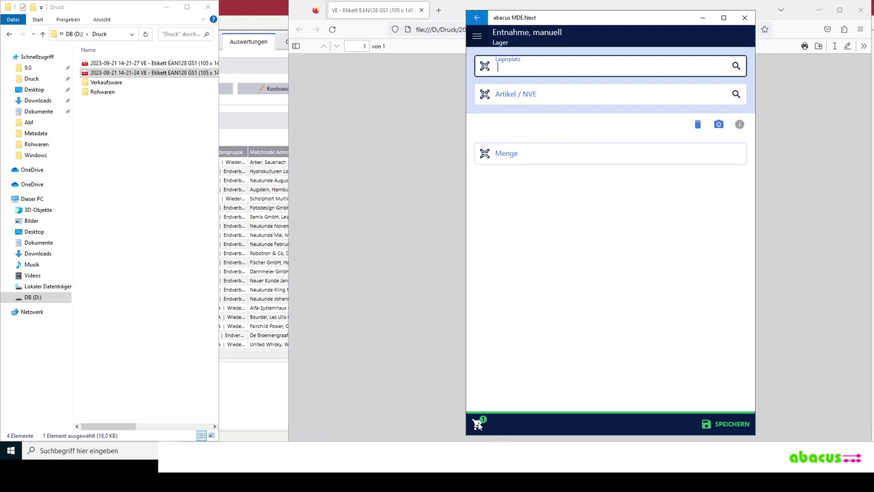
pyautogui.click(731, 425)
pyautogui.click(624, 235)
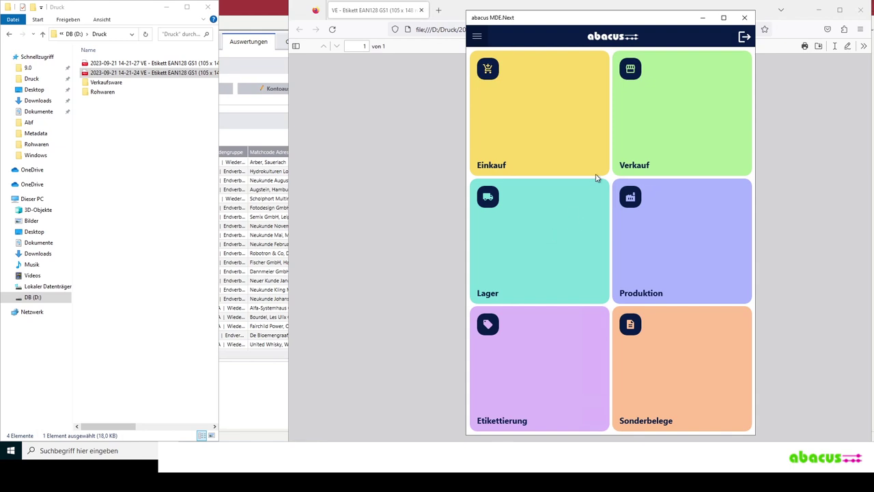
pyautogui.click(550, 255)
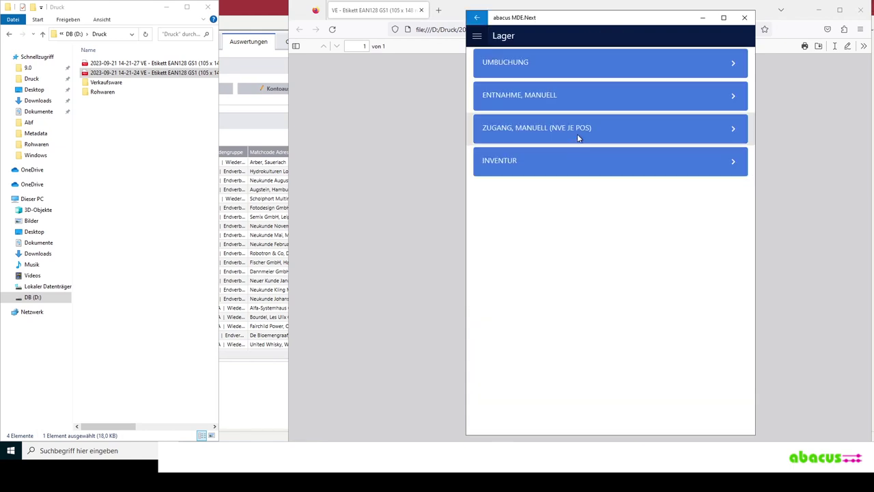
pyautogui.click(588, 130)
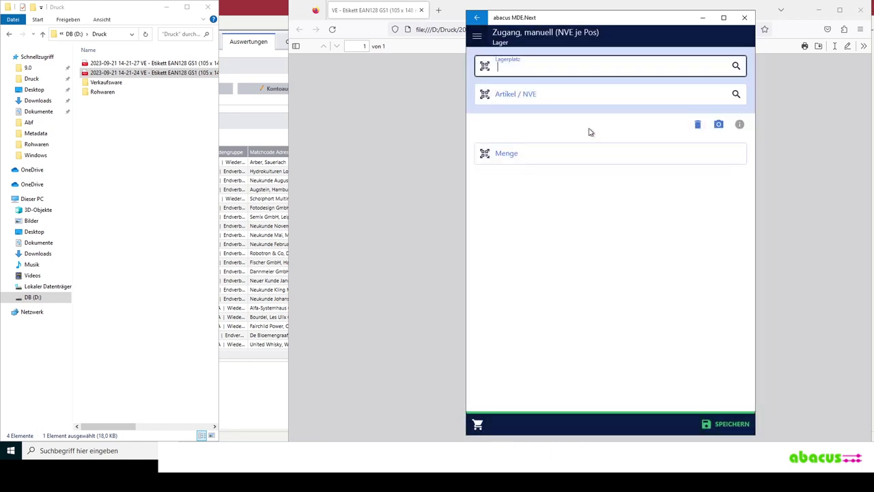
pyautogui.write('Hauptl.1.2.3.1')
pyautogui.press('Return')
pyautogui.write('340000000010003678')
pyautogui.press('Return')
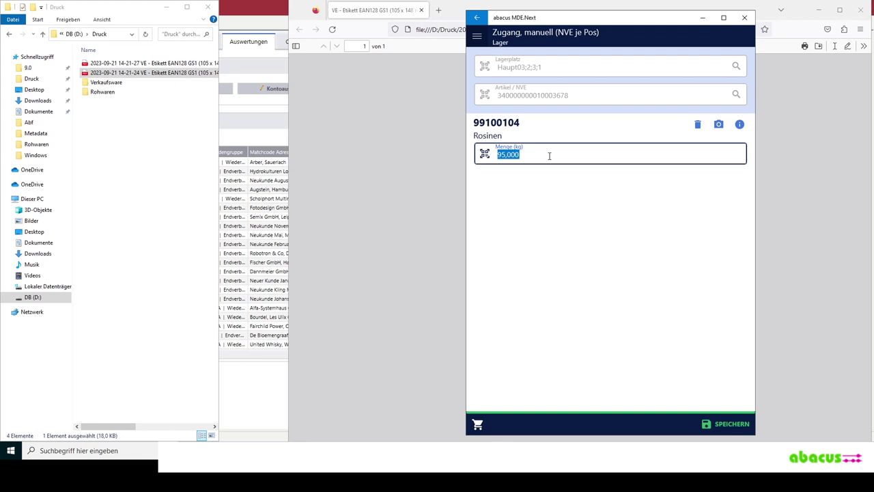
pyautogui.write('5')
pyautogui.press('Return')
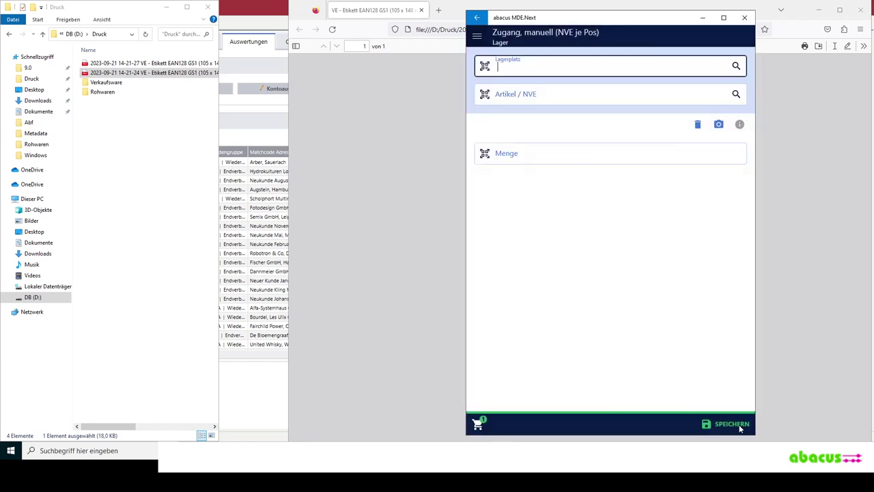
pyautogui.click(739, 427)
pyautogui.click(607, 230)
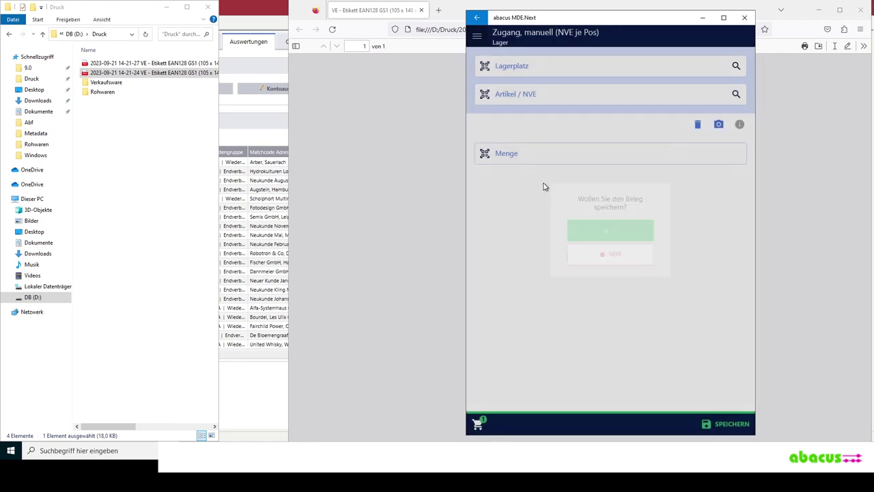
pyautogui.click(557, 222)
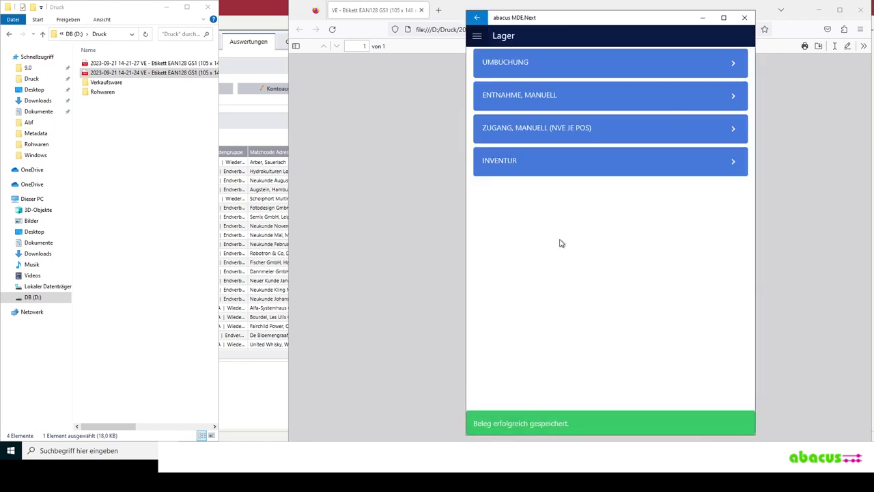
pyautogui.click(574, 63)
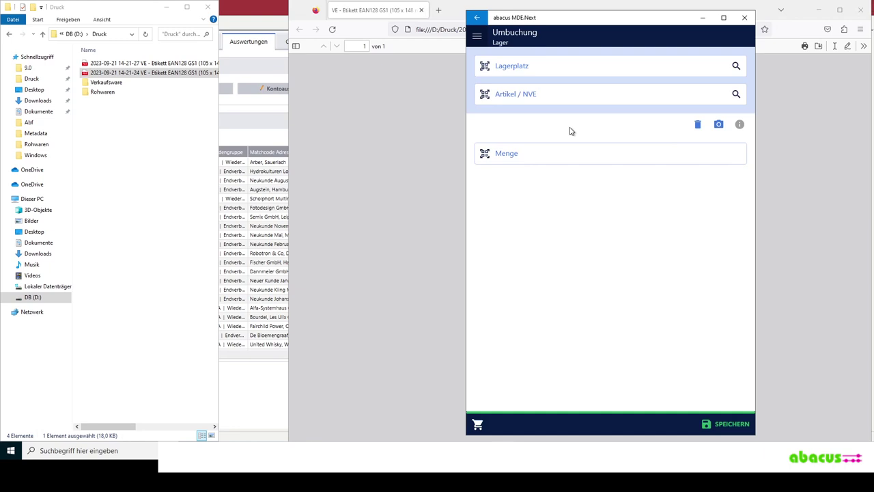
pyautogui.write('00340000000010003678')
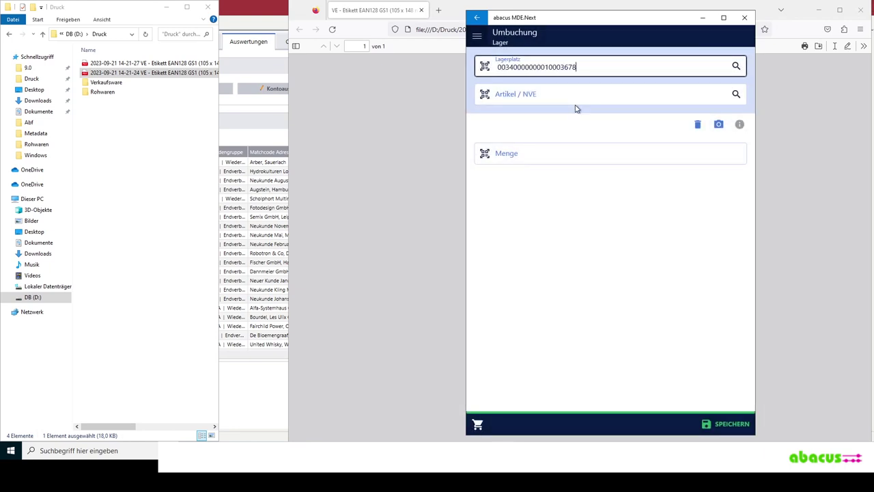
pyautogui.press('Return')
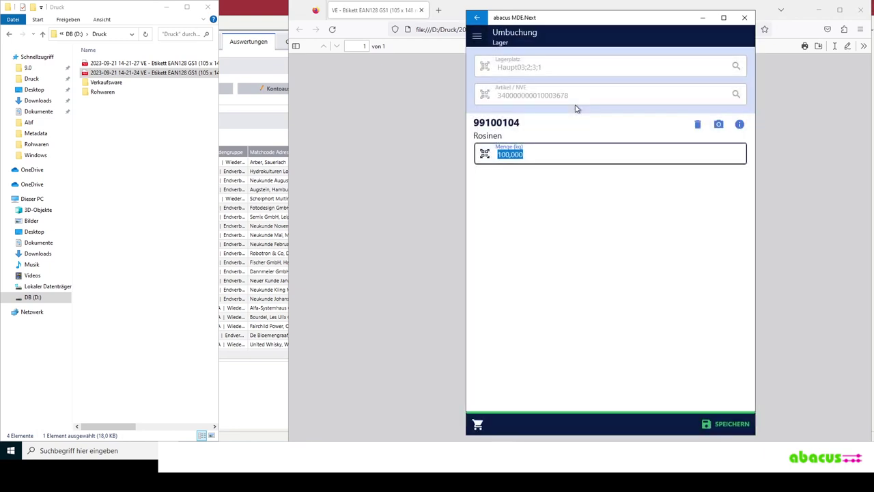
pyautogui.press('Return')
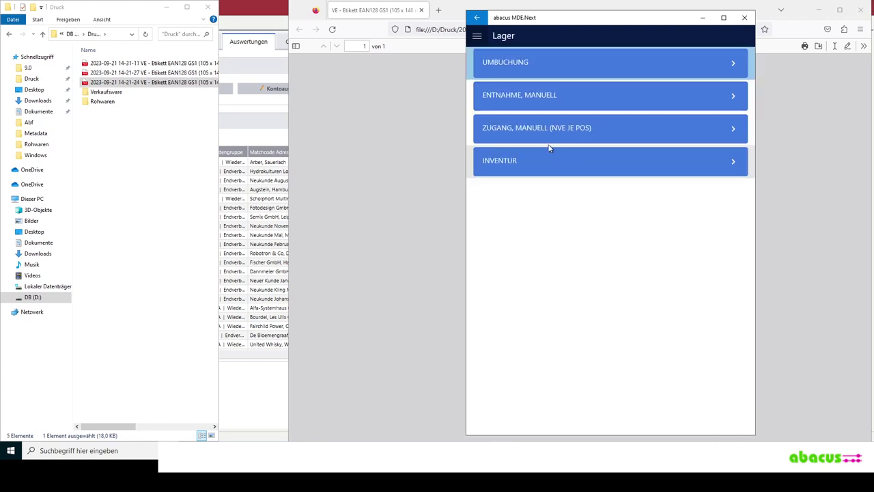
pyautogui.click(478, 18)
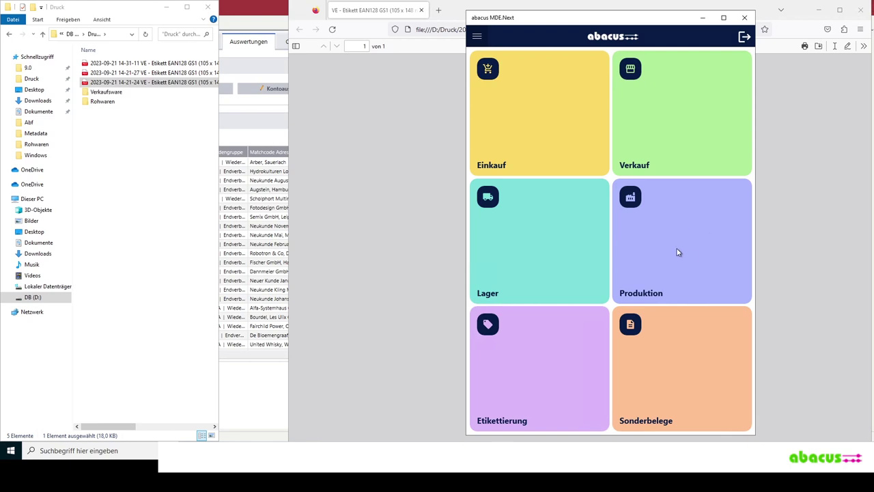
pyautogui.click(263, 139)
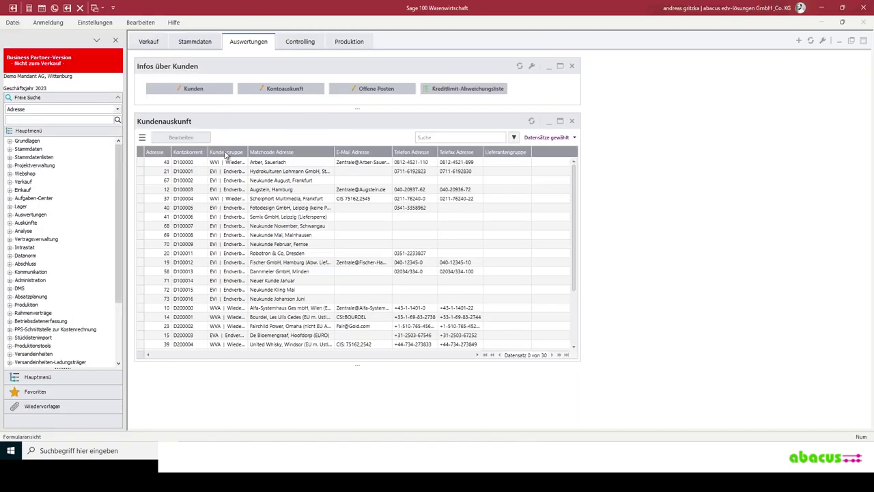
# - Expand Stammdaten and open the Artikel master data list
pyautogui.click(11, 151)
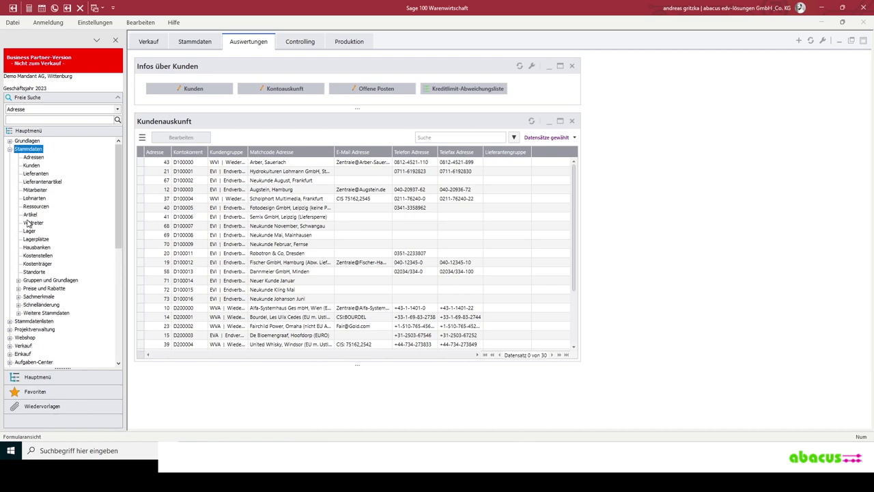
pyautogui.click(230, 171)
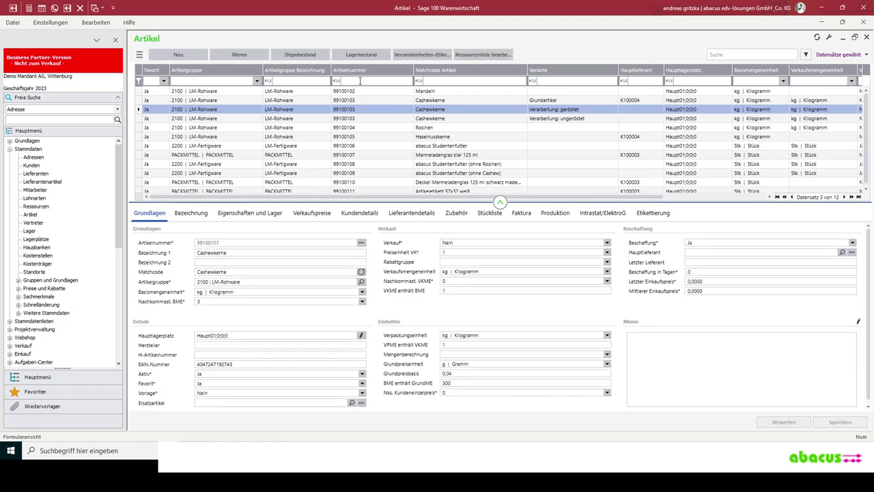
# - Filter articles by 'studenten' and move the Hauptlieferant column after Matchcode Artikel
pyautogui.click(461, 81)
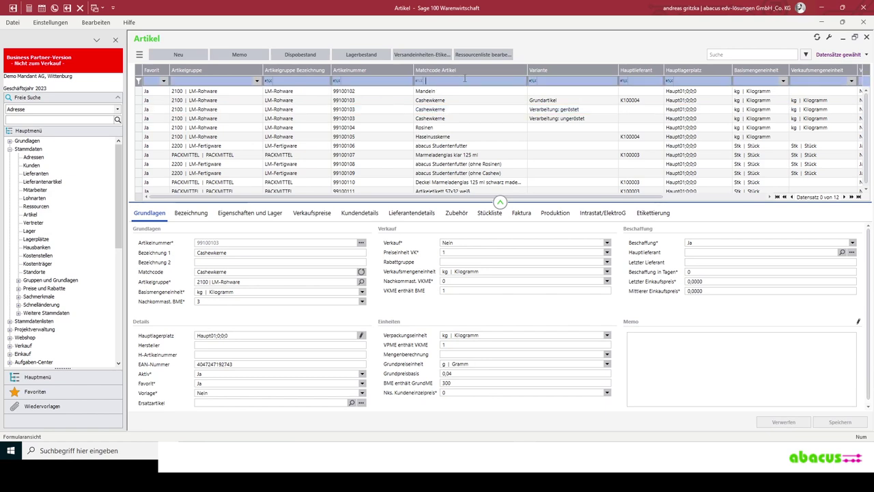
pyautogui.write('studenten')
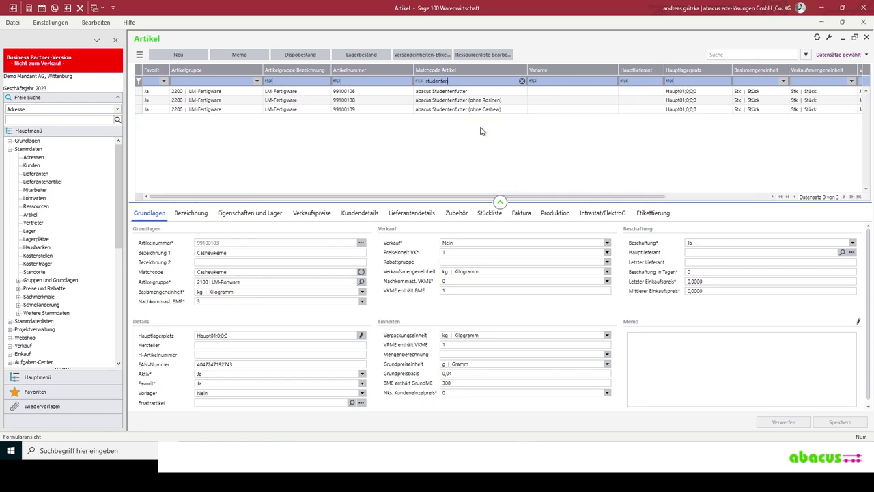
pyautogui.moveTo(625, 71); pyautogui.dragTo(529, 74)
# - Show the MHD Zeiteinheit column (value d) via Spalten ein-/ausblenden, searching 'mhd'
pyautogui.click(140, 55)
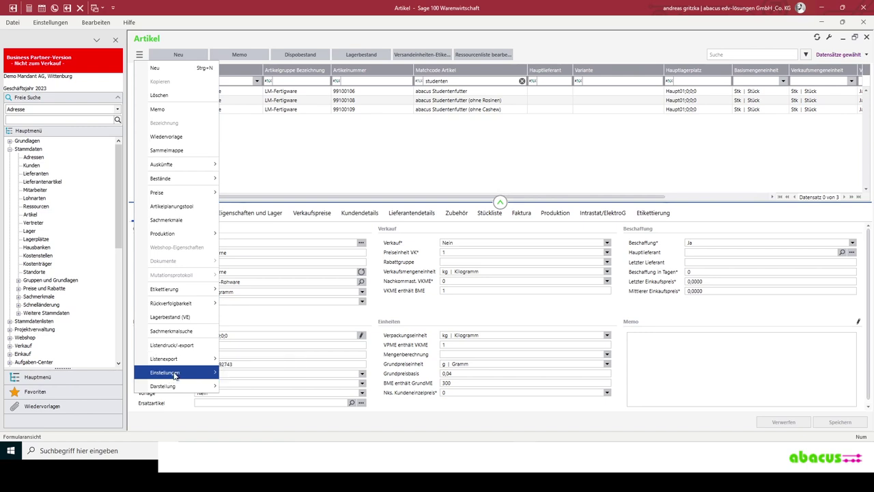
pyautogui.moveTo(224, 375)
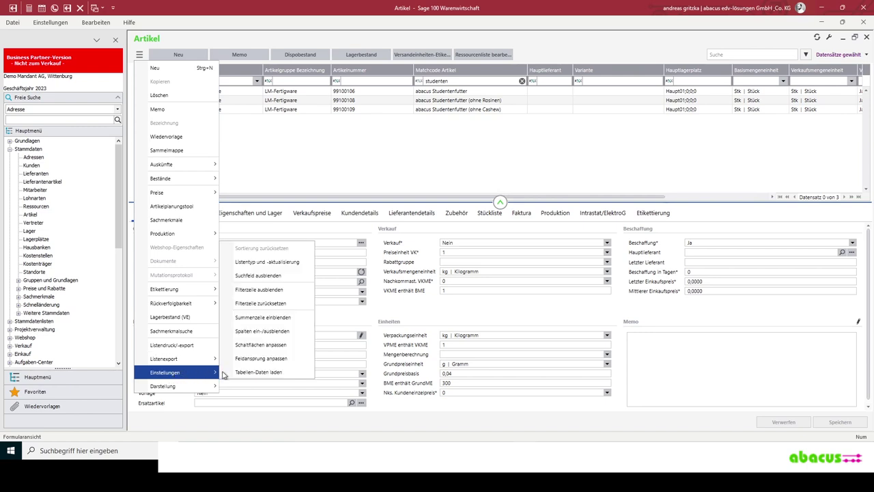
pyautogui.click(265, 331)
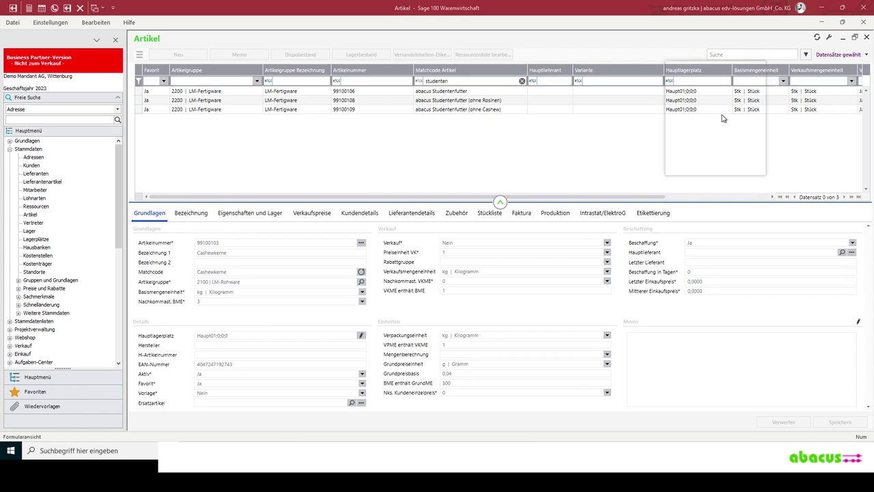
pyautogui.moveTo(703, 73); pyautogui.dragTo(715, 111)
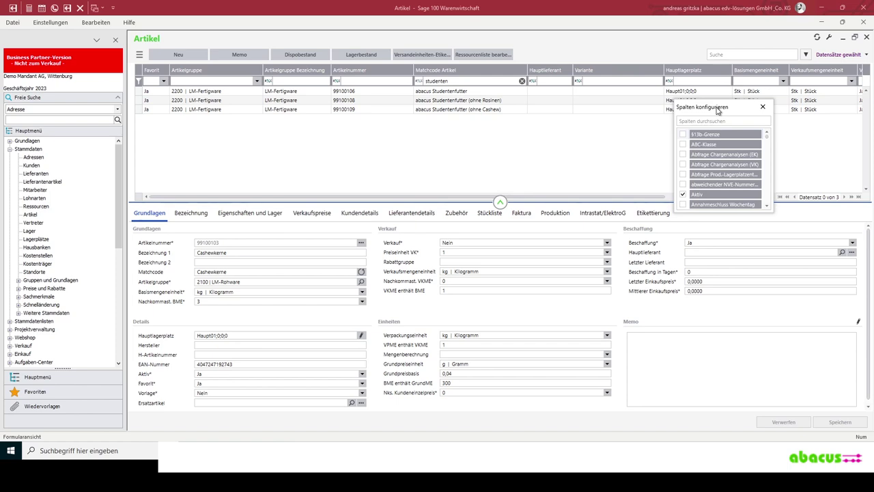
pyautogui.click(683, 157)
pyautogui.scroll(-2, 694, 184)
pyautogui.scroll(-3, 695, 185)
pyautogui.scroll(-3, 701, 186)
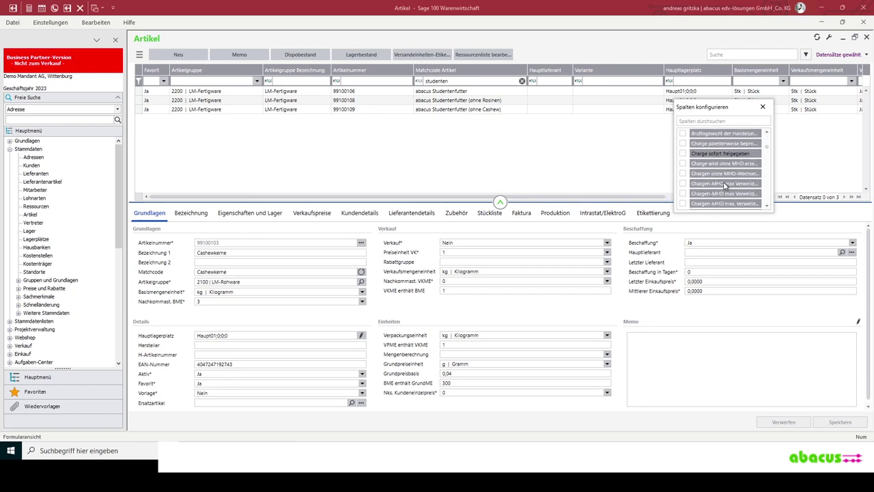
pyautogui.click(720, 120)
pyautogui.write('mhd')
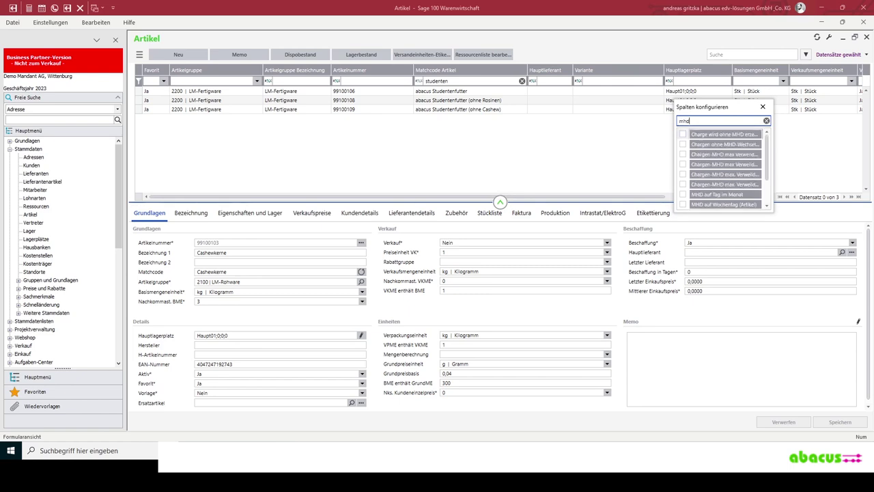
pyautogui.scroll(-3, 684, 196)
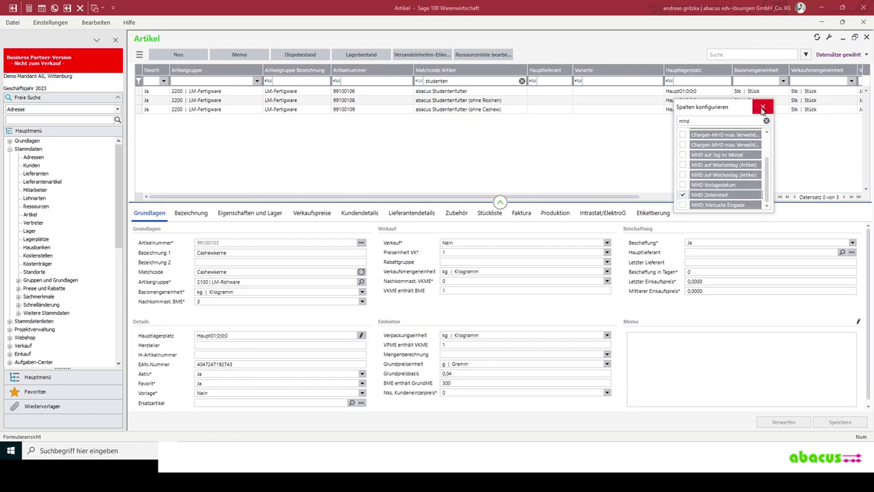
pyautogui.click(762, 106)
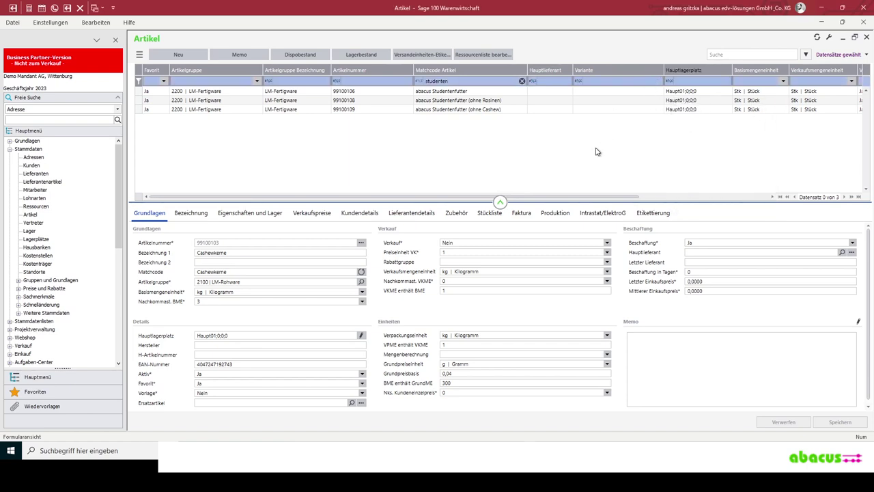
pyautogui.moveTo(584, 197); pyautogui.dragTo(812, 185)
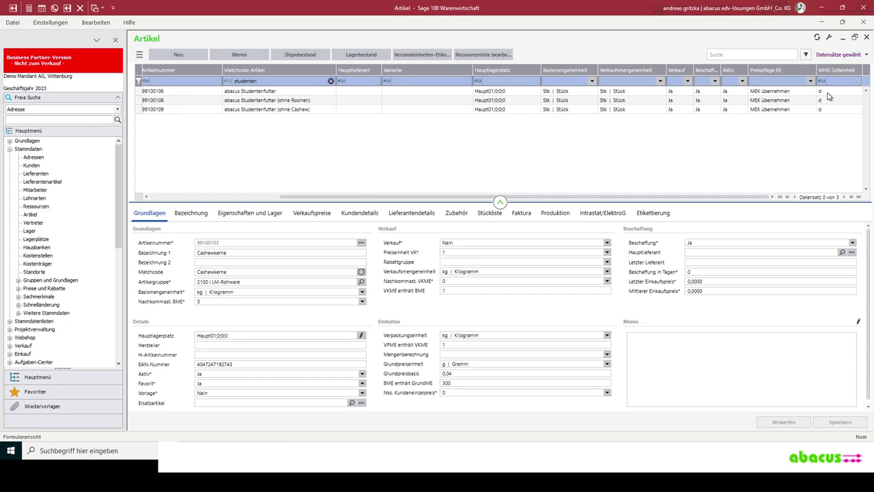
pyautogui.click(819, 124)
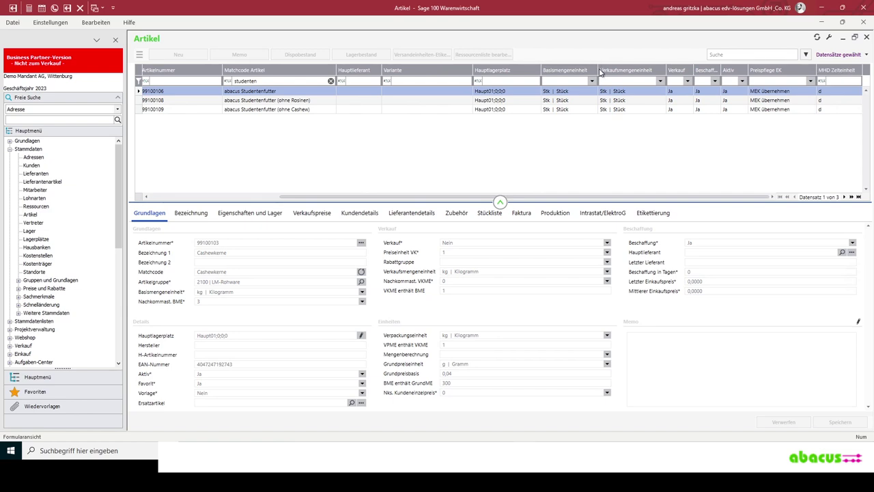
# - From article 99100106's ☰ menu, choose Produktion > Ressourcenliste bearbeiten
pyautogui.moveTo(280, 198); pyautogui.dragTo(161, 198)
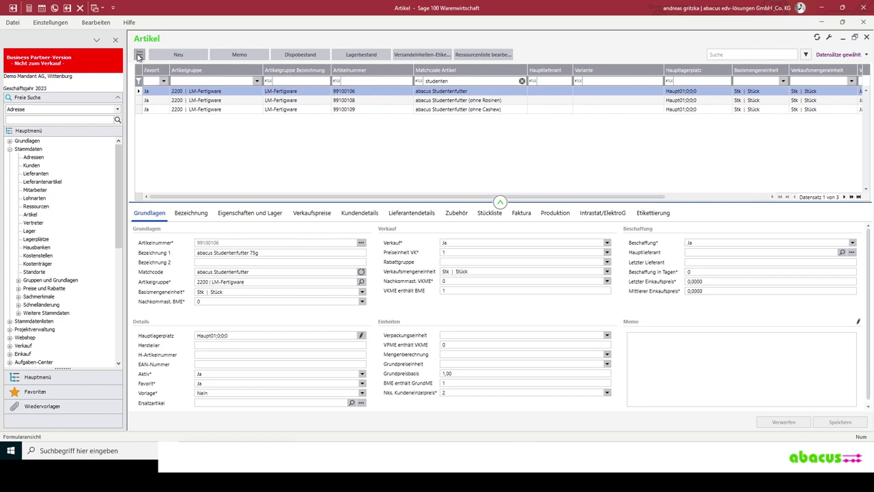
pyautogui.click(139, 56)
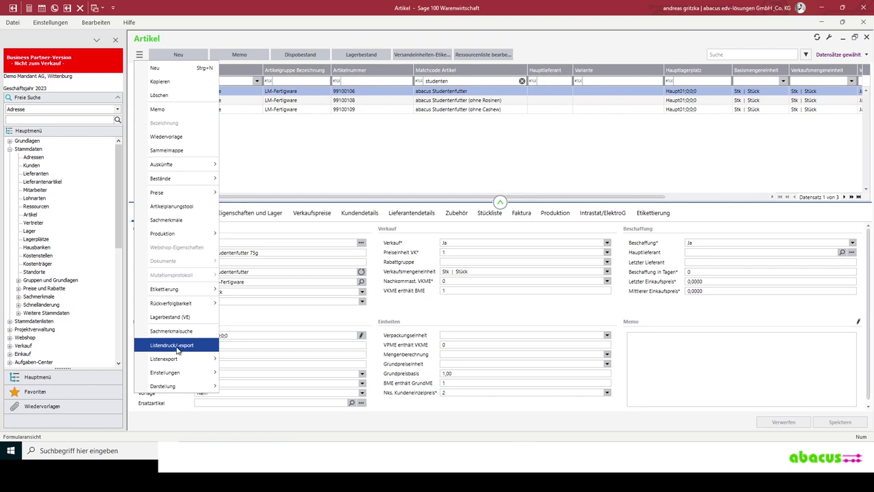
pyautogui.click(307, 164)
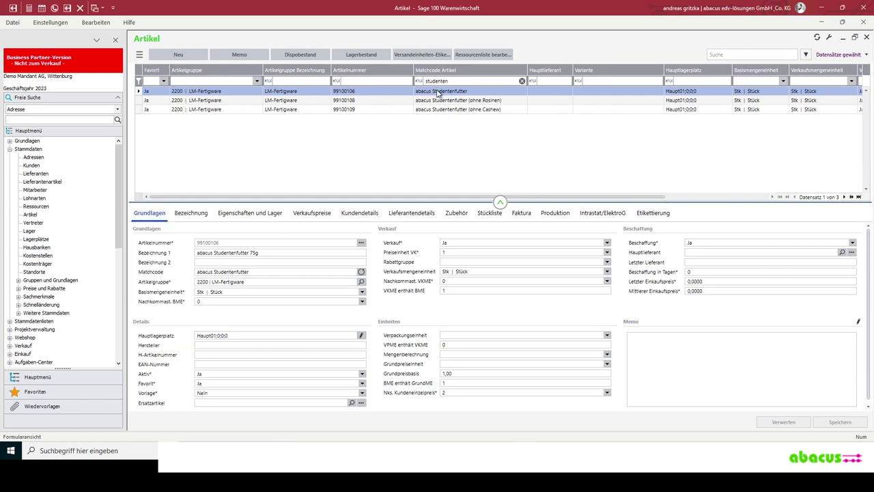
pyautogui.click(139, 56)
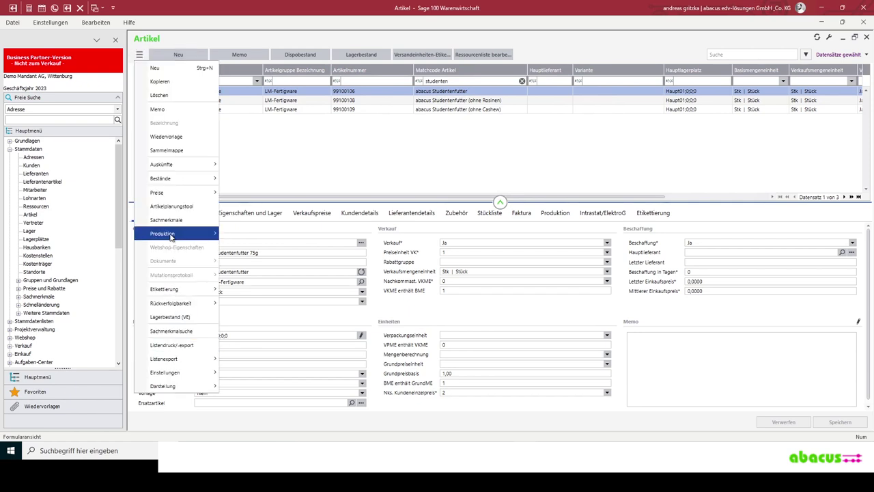
pyautogui.moveTo(171, 237)
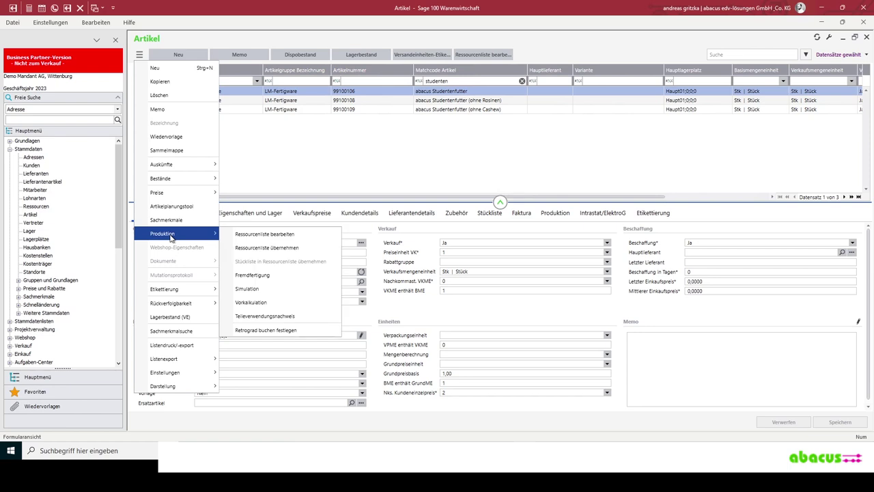
pyautogui.click(293, 236)
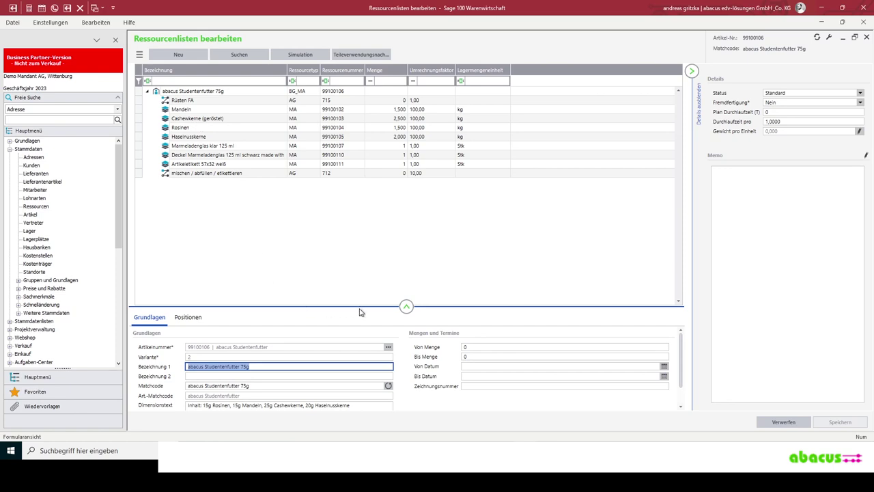
# - Select the abacus Studentenfutter 75g entry and show its positions list, enlarging the panels
pyautogui.moveTo(360, 306); pyautogui.dragTo(360, 207)
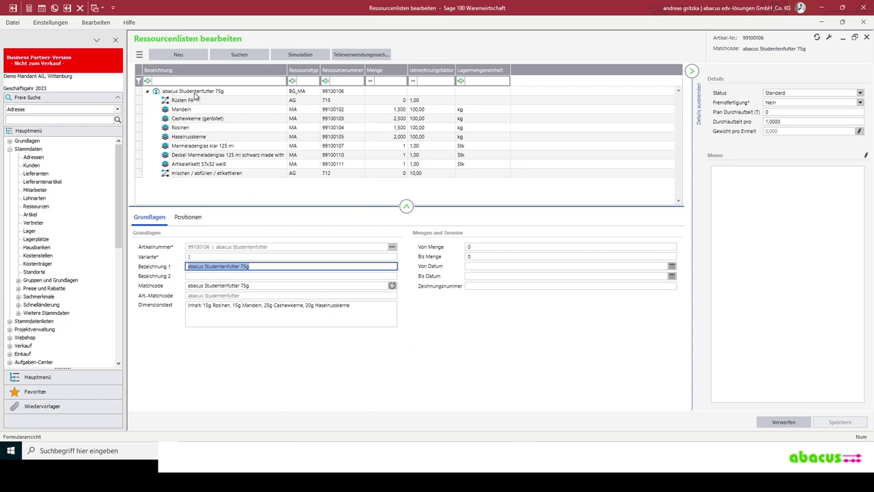
pyautogui.click(224, 91)
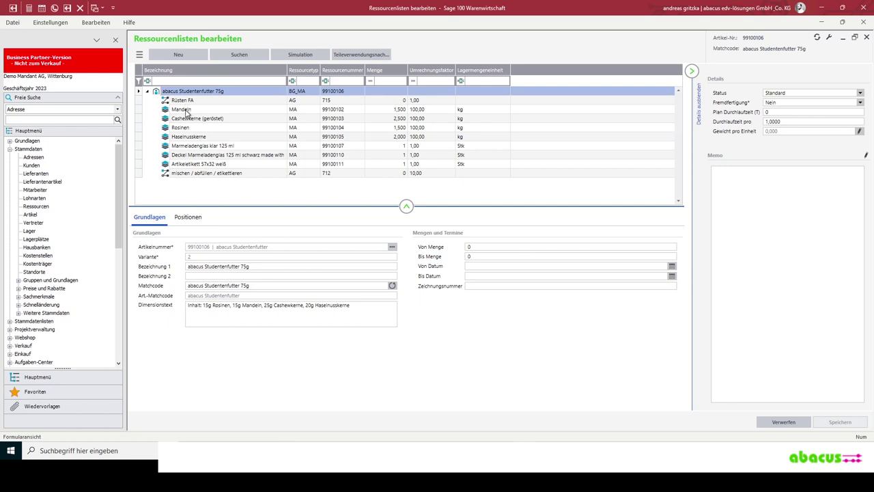
pyautogui.click(183, 218)
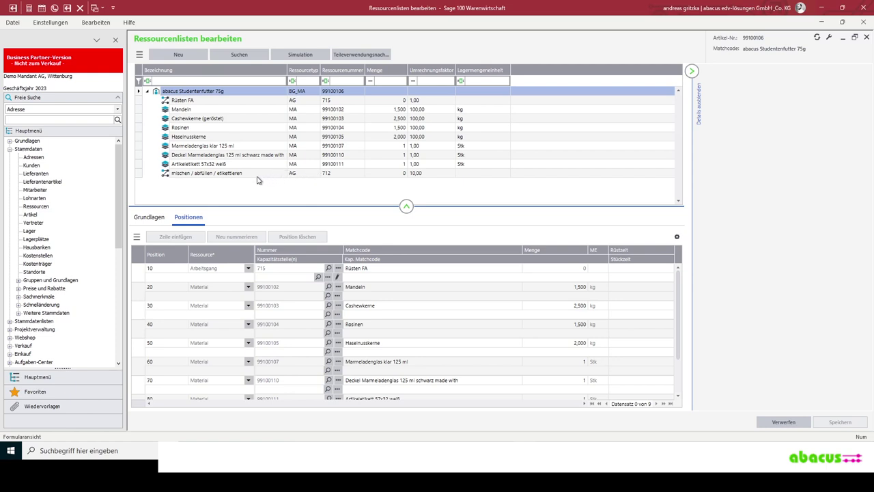
pyautogui.moveTo(284, 205); pyautogui.dragTo(287, 192)
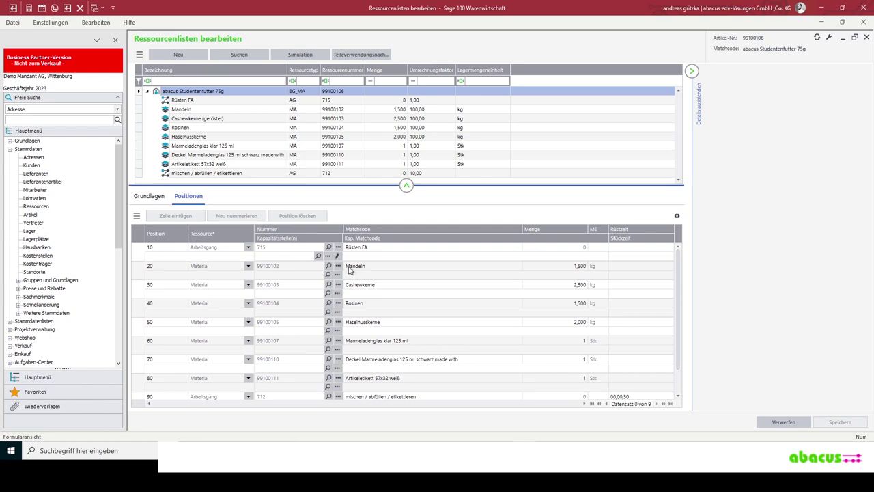
# - Check each position's quantity: Mandeln 1,500 per 100,00, Cashewkerne, jar lid, jar, and label
pyautogui.click(501, 277)
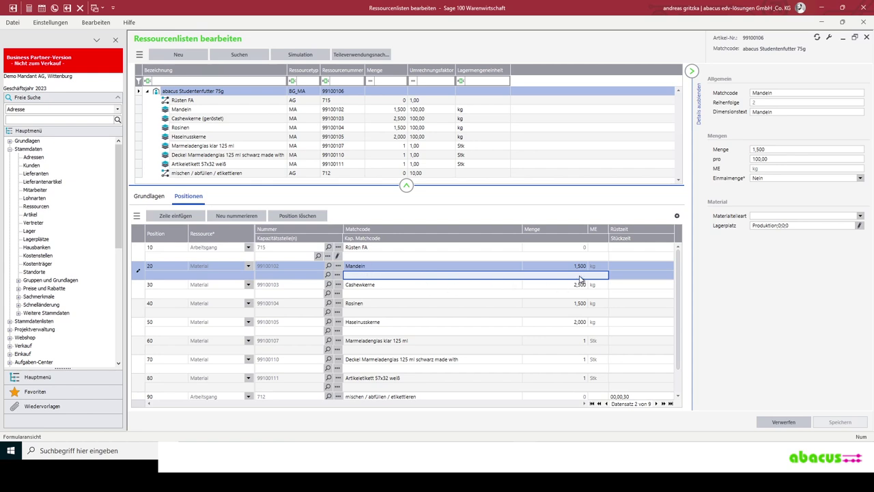
pyautogui.click(779, 152)
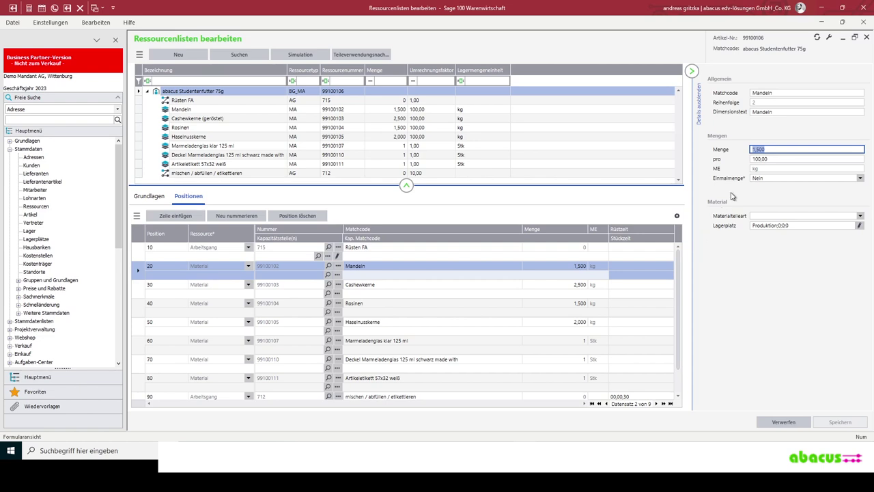
pyautogui.click(789, 160)
pyautogui.hotkey('ctrl', 'a')
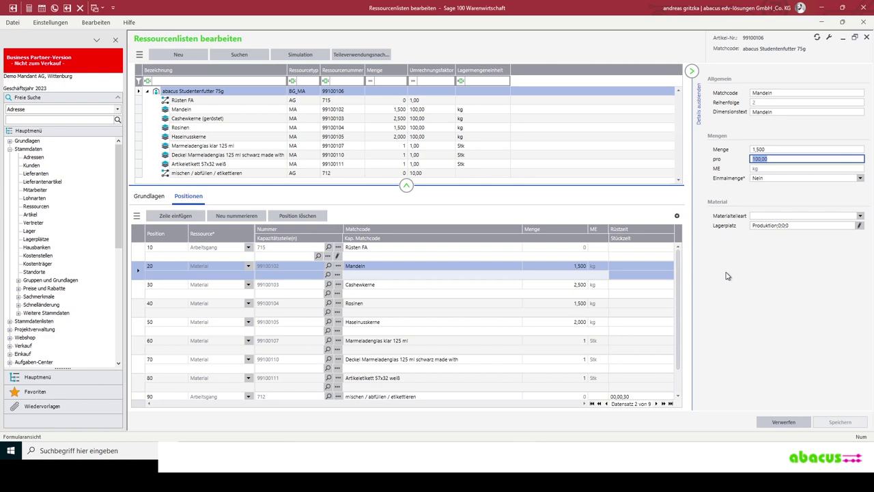
pyautogui.click(578, 294)
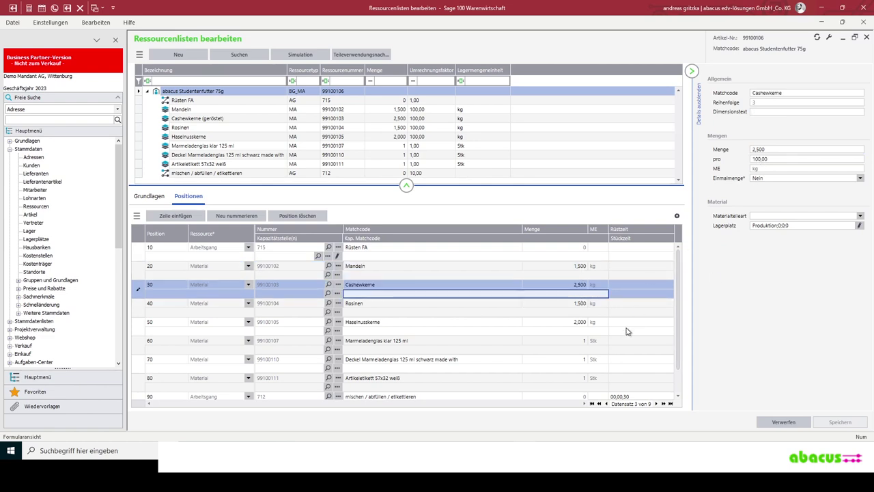
pyautogui.scroll(-1, 563, 351)
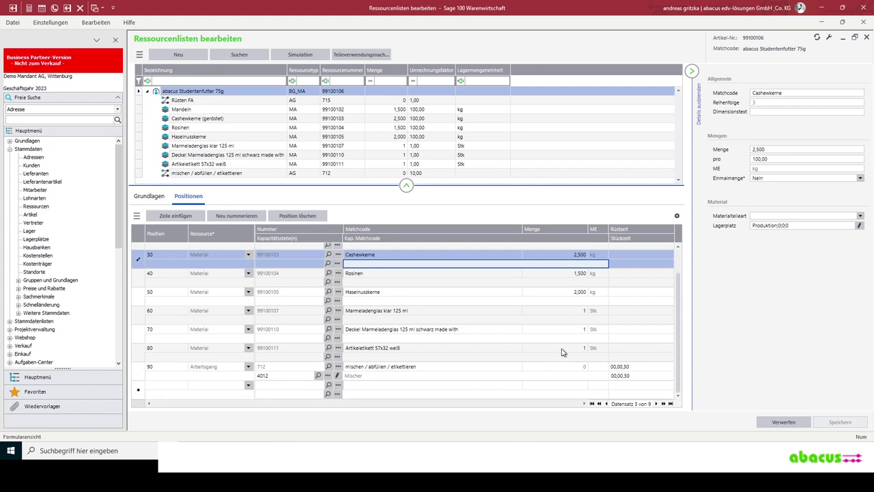
pyautogui.click(487, 341)
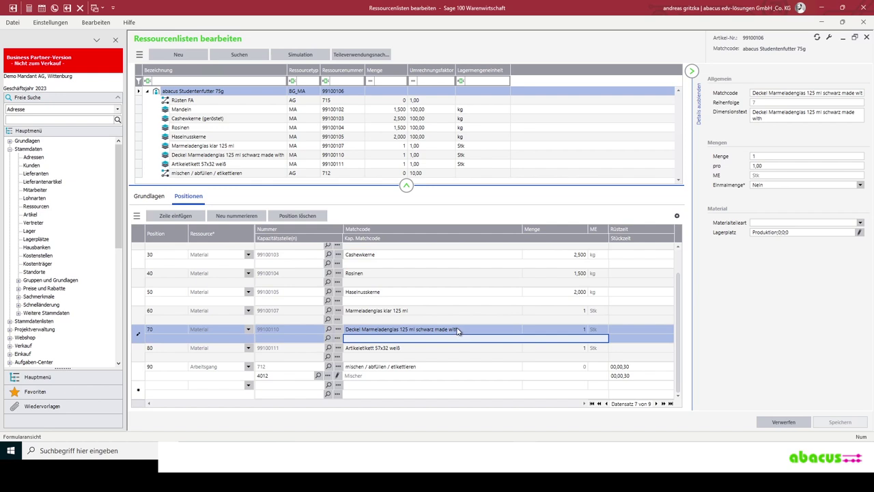
pyautogui.keyDown('ctrl'); pyautogui.click(462, 320); pyautogui.keyUp('ctrl')
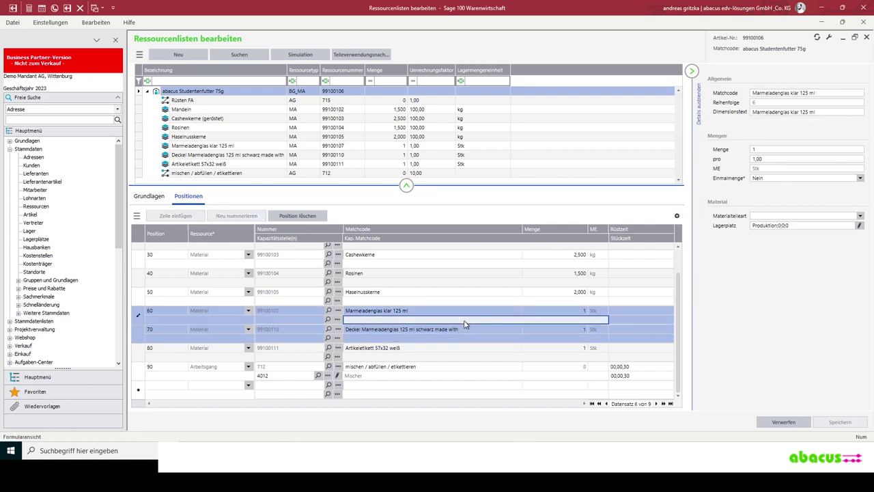
pyautogui.click(445, 358)
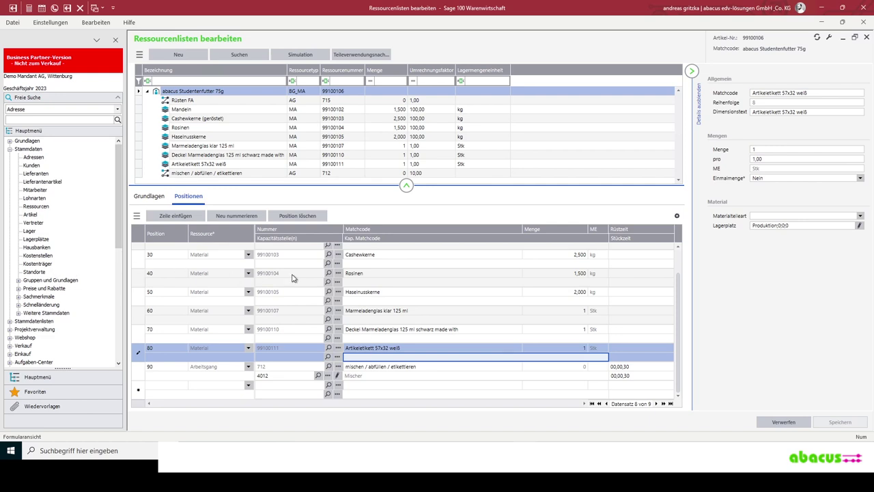
pyautogui.click(48, 263)
# - Expand Produktion in the navigation tree and open Fertigungsaufträge bearbeiten
pyautogui.scroll(-1, 63, 270)
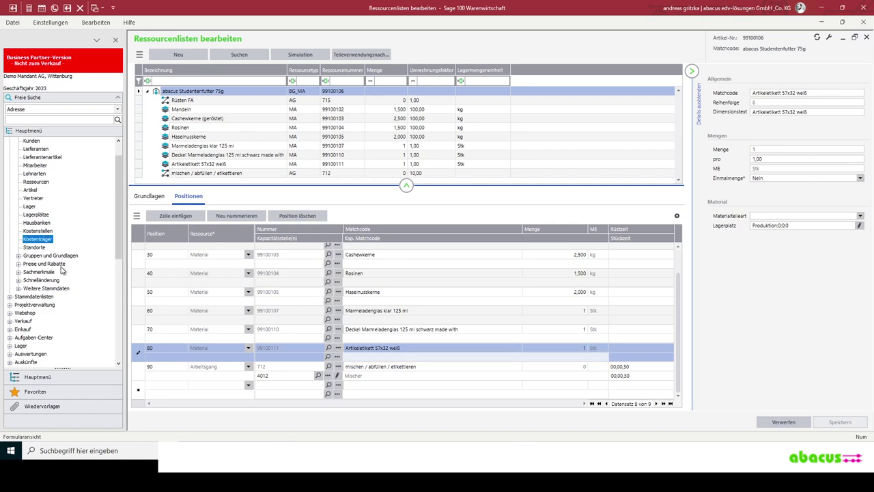
pyautogui.scroll(-6, 63, 270)
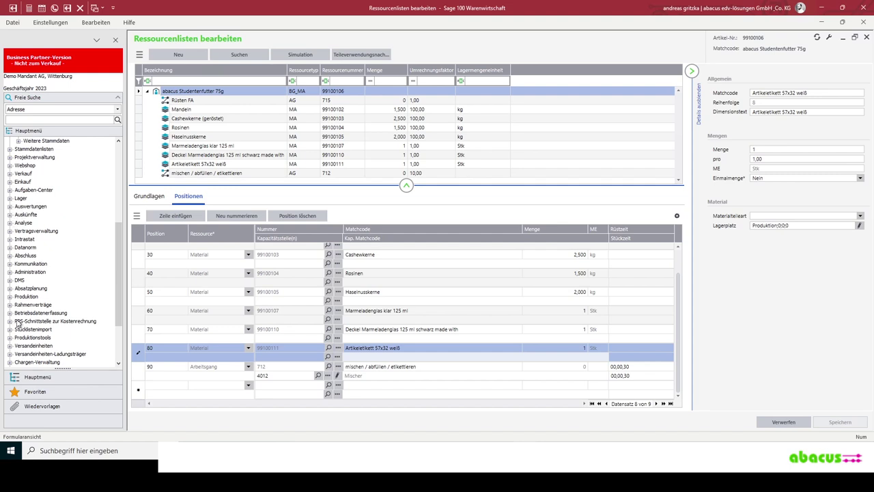
pyautogui.click(10, 296)
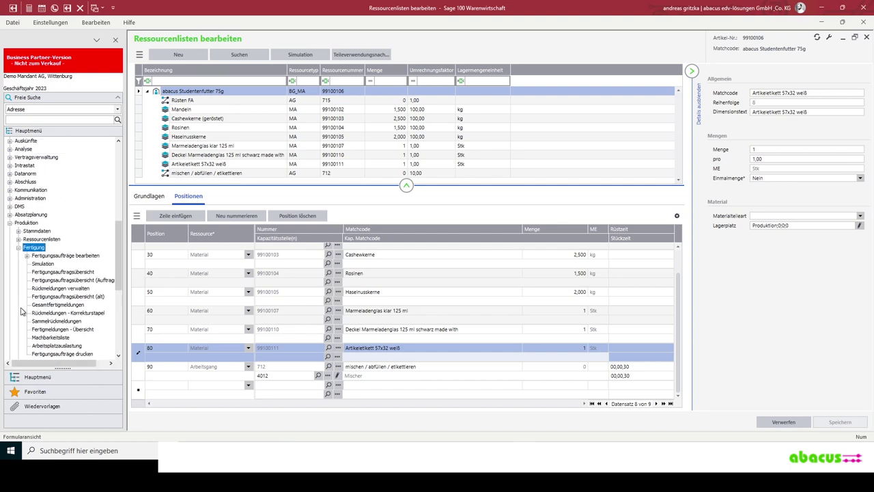
pyautogui.doubleClick(60, 257)
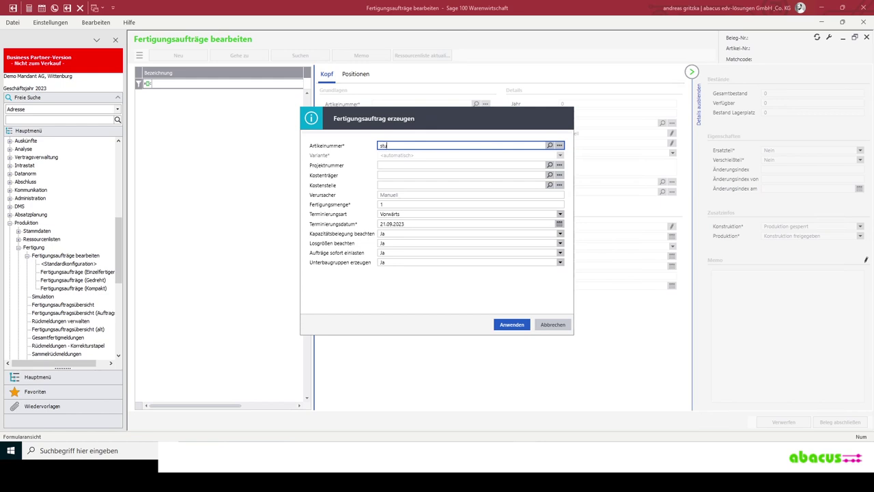
# - Search 'abacus', pick Studentenfutter 75g 99100106, set quantity 20 and create the order
pyautogui.hotkey('ctrl', 'a')
pyautogui.write('abacus')
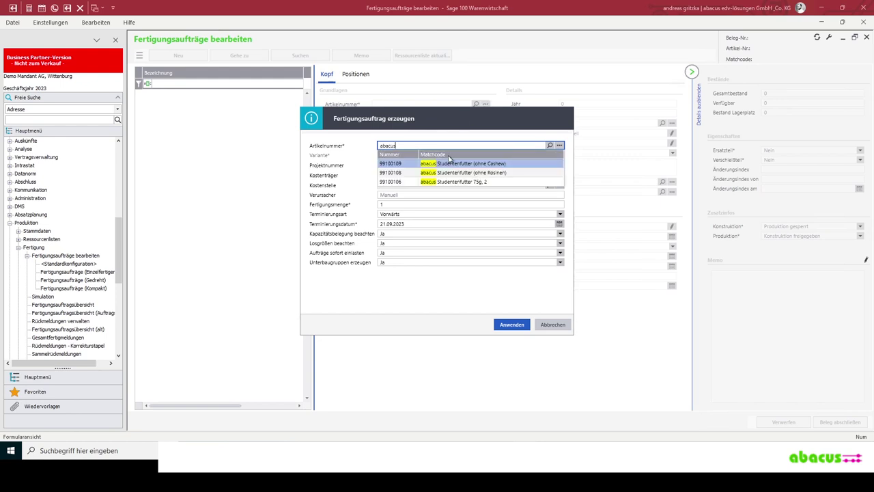
pyautogui.click(469, 181)
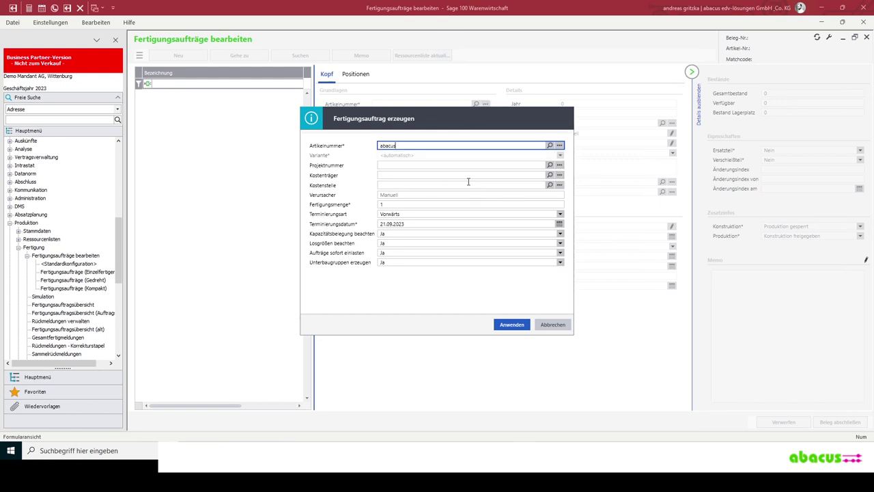
pyautogui.click(400, 206)
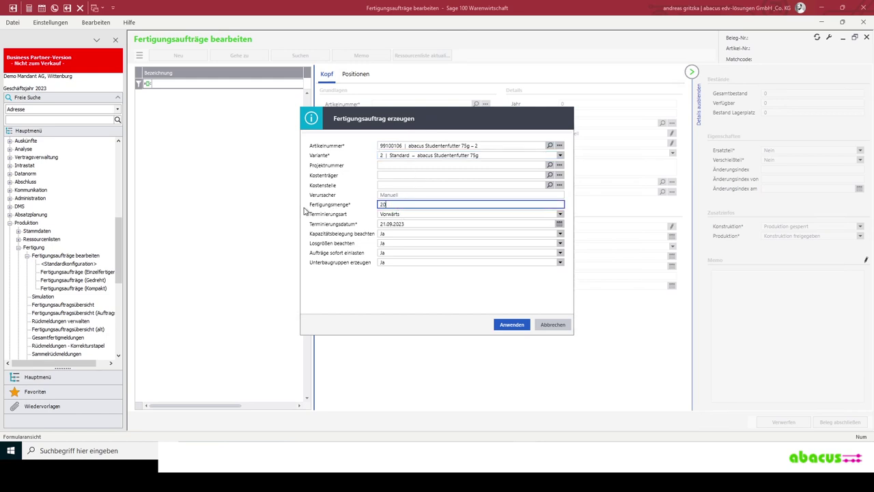
pyautogui.click(409, 223)
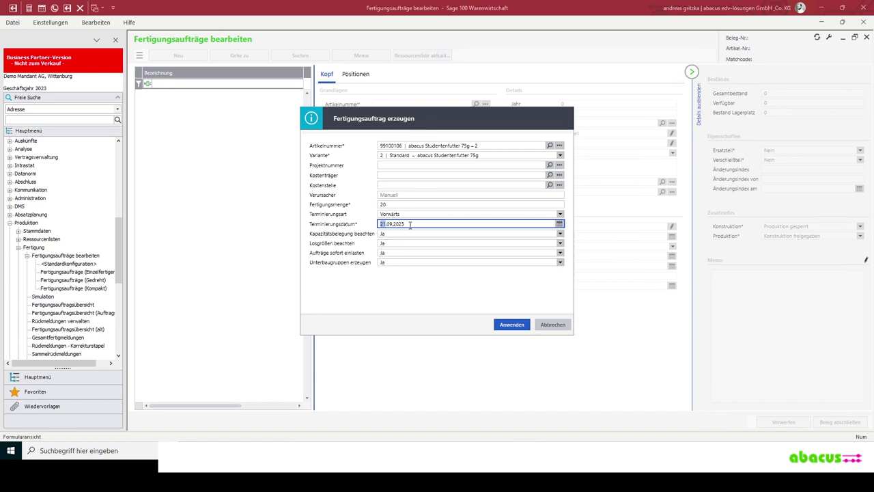
pyautogui.click(512, 324)
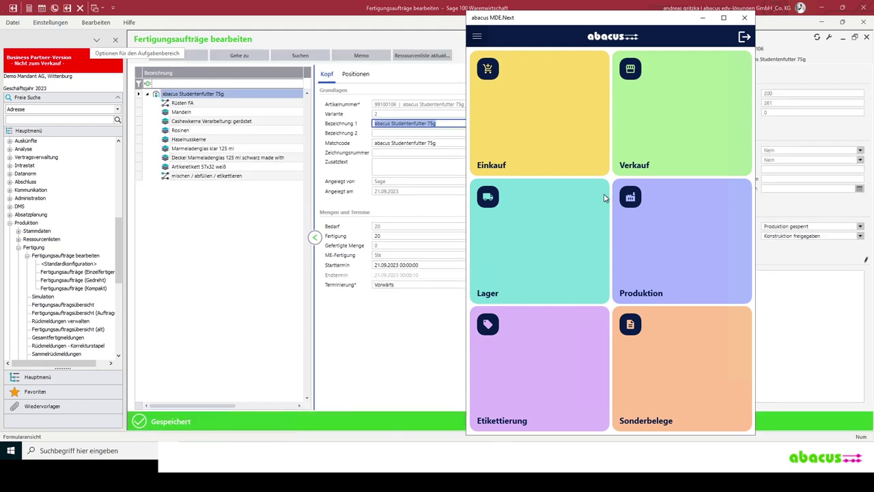
# - Log out, sign in as user Produktion, and open MA (Soll) from the Produktion tile
pyautogui.click(745, 38)
pyautogui.click(734, 237)
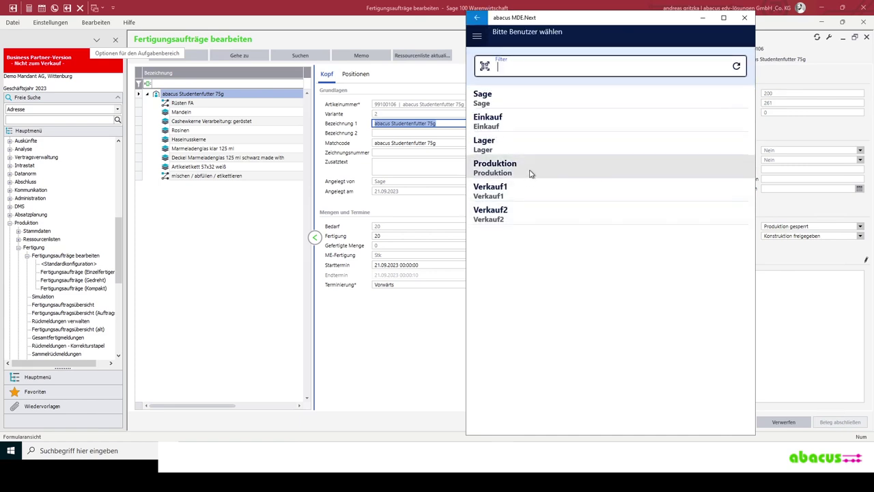
pyautogui.click(530, 171)
pyautogui.click(583, 275)
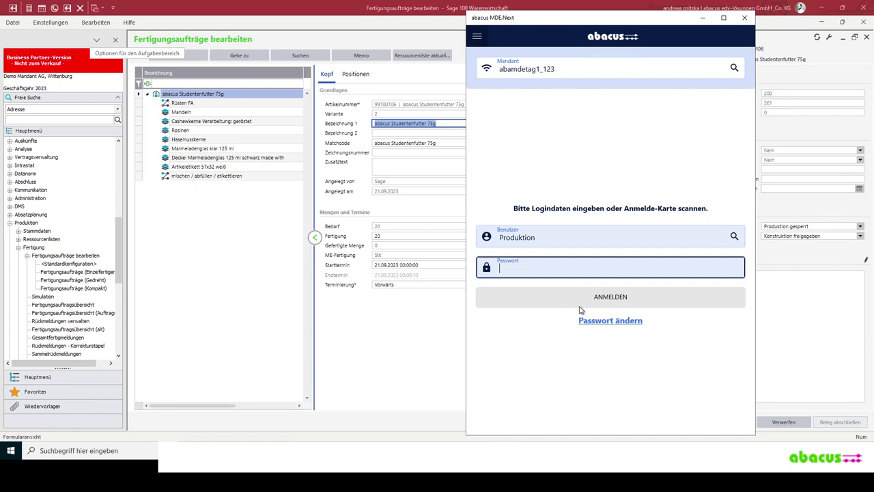
pyautogui.click(619, 299)
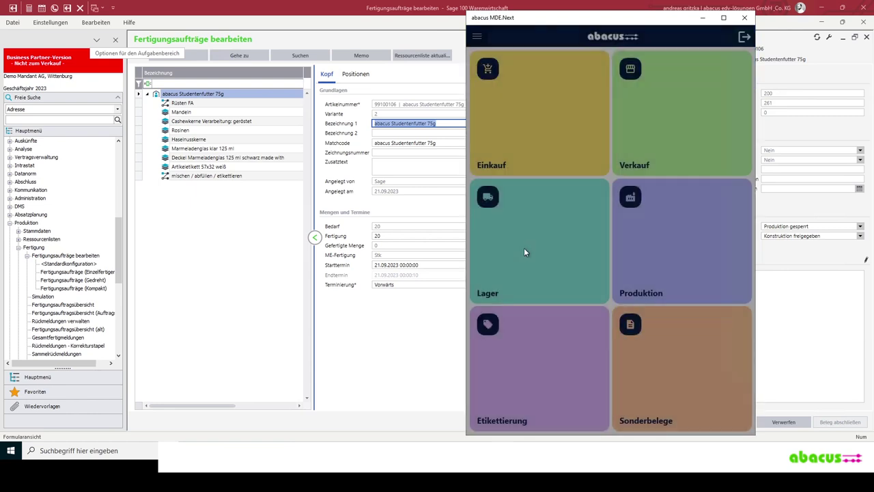
pyautogui.click(650, 223)
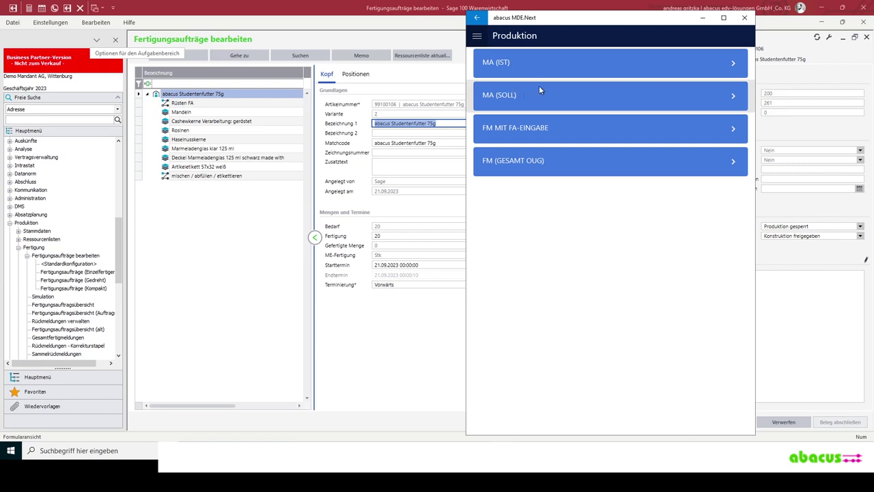
pyautogui.click(620, 92)
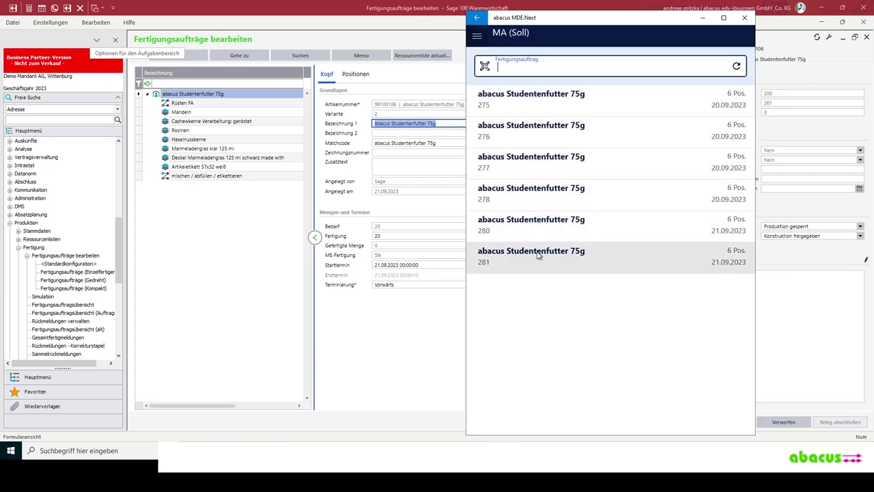
# - Select production order 281 for withdrawal and bring the print folder window forward
pyautogui.click(580, 257)
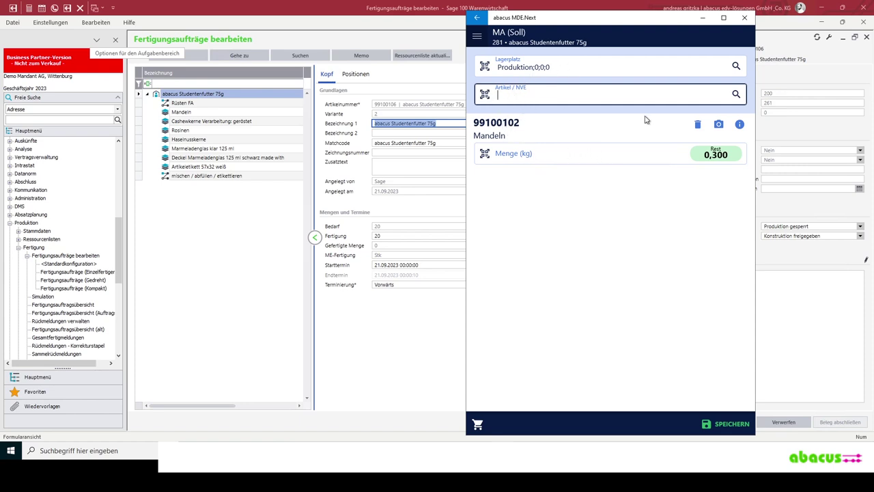
pyautogui.moveTo(257, 441)
pyautogui.click(257, 419)
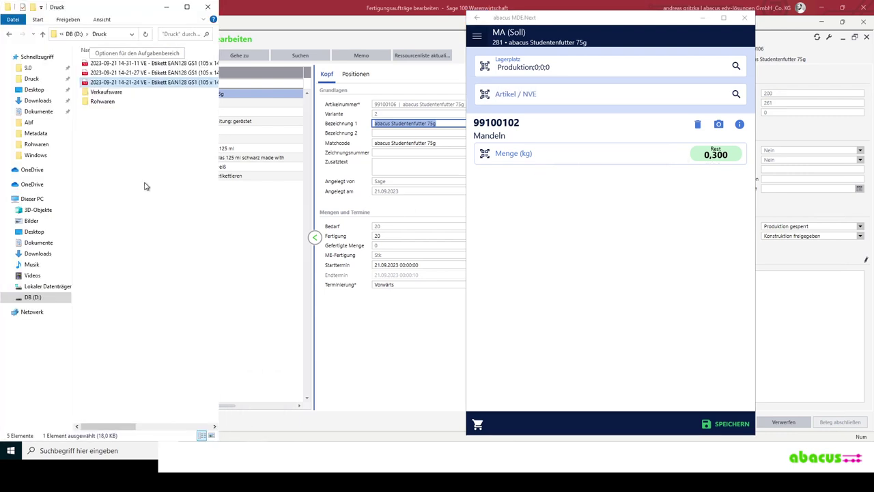
pyautogui.click(157, 161)
pyautogui.doubleClick(104, 103)
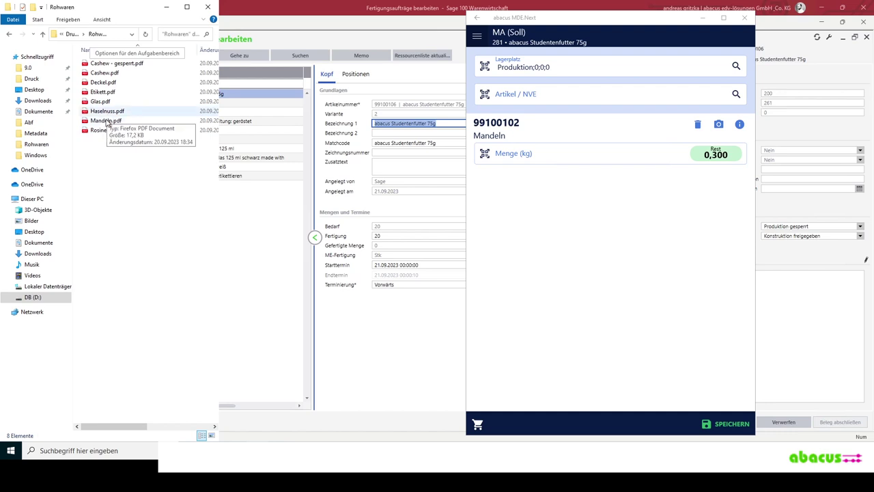
pyautogui.doubleClick(106, 121)
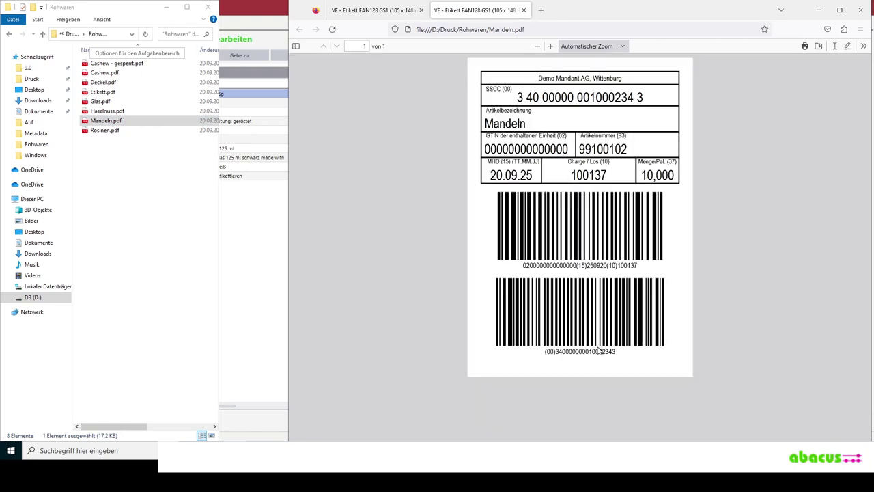
pyautogui.doubleClick(589, 352)
pyautogui.hotkey('ctrl', 'c')
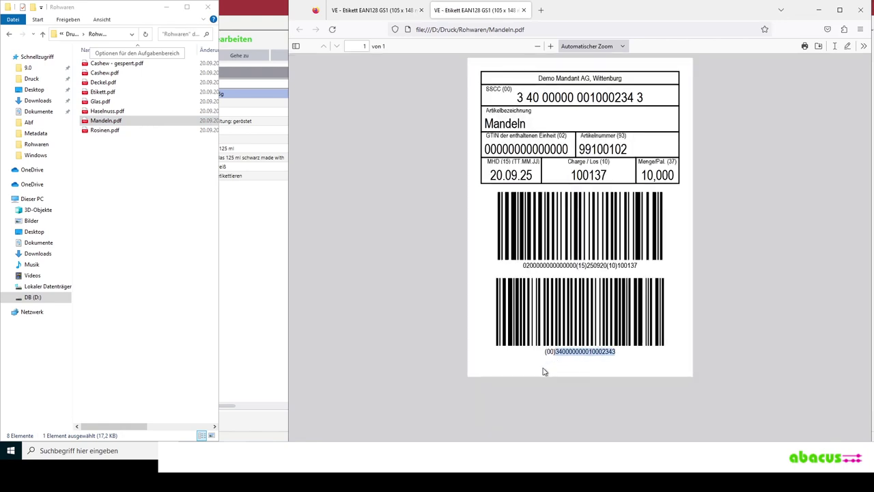
pyautogui.hotkey('alt', 'Tab')
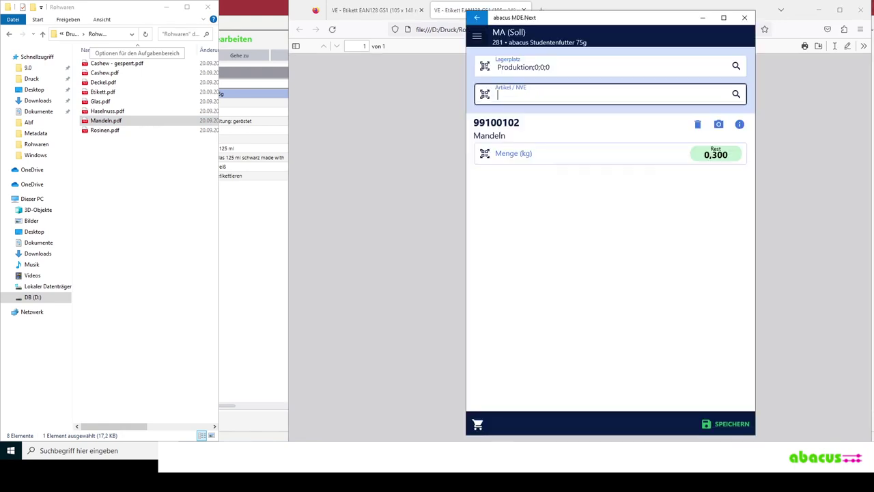
# - Scan the Mandeln pallet SSCC with prefix 00 and book the 0,300 kg withdrawal
pyautogui.write('00')
pyautogui.hotkey('ctrl', 'v')
pyautogui.press('Return')
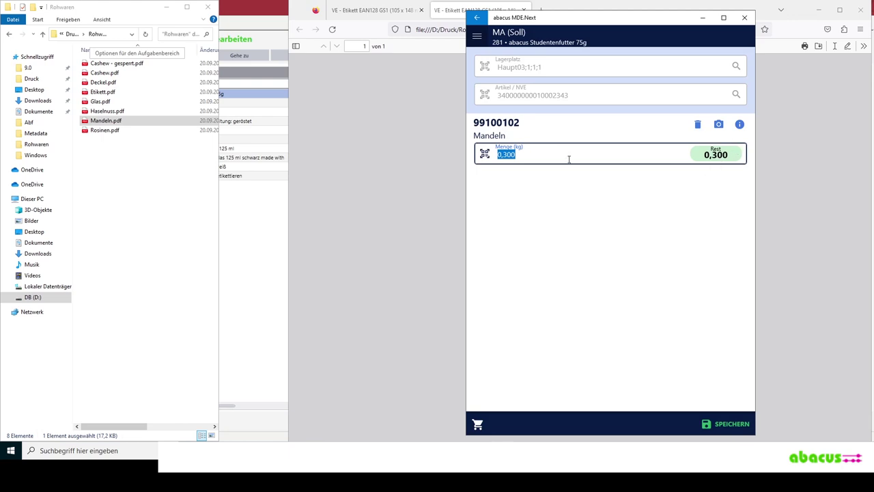
pyautogui.click(531, 156)
pyautogui.doubleClick(525, 155)
pyautogui.click(526, 154)
pyautogui.press('Return')
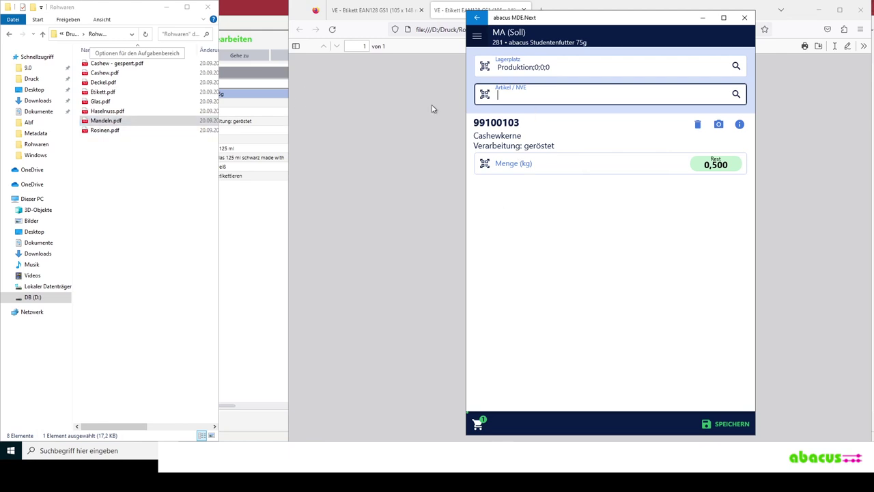
# - Open the Cashew - gesperrt.pdf label and select its SSCC number
pyautogui.doubleClick(109, 73)
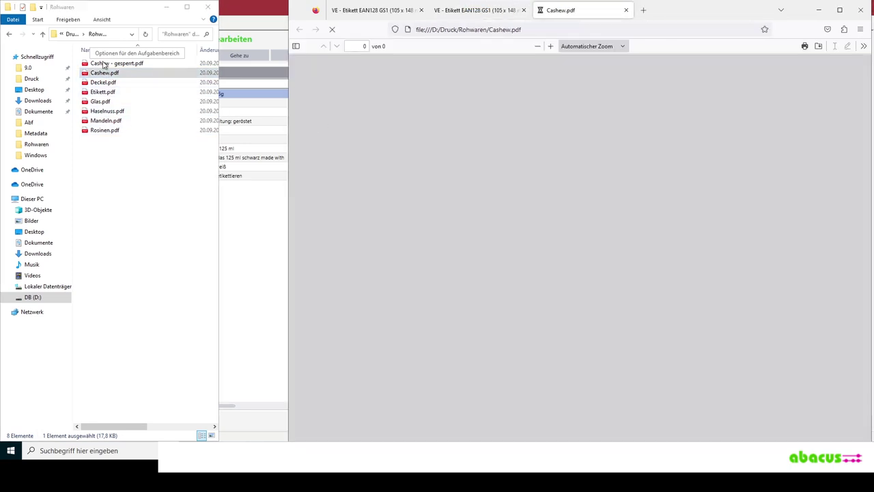
pyautogui.click(103, 63)
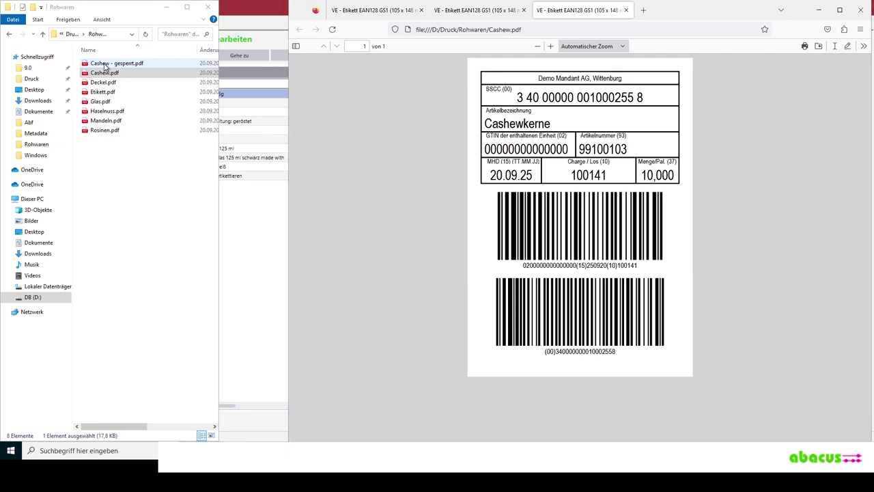
pyautogui.press('Return')
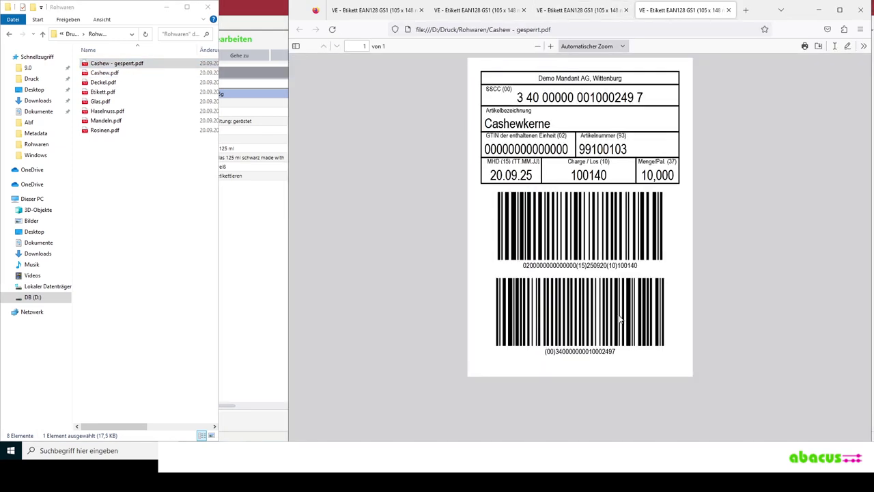
pyautogui.doubleClick(590, 351)
pyautogui.hotkey('ctrl', 'c')
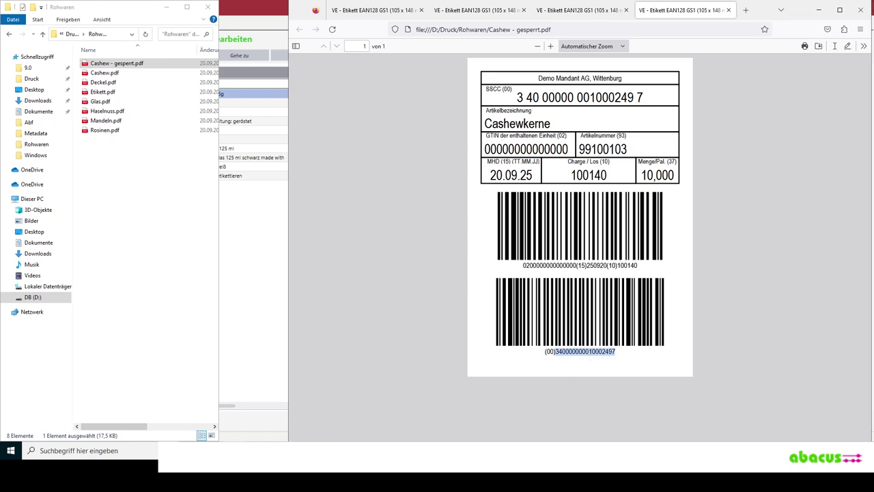
pyautogui.hotkey('alt', 'Tab')
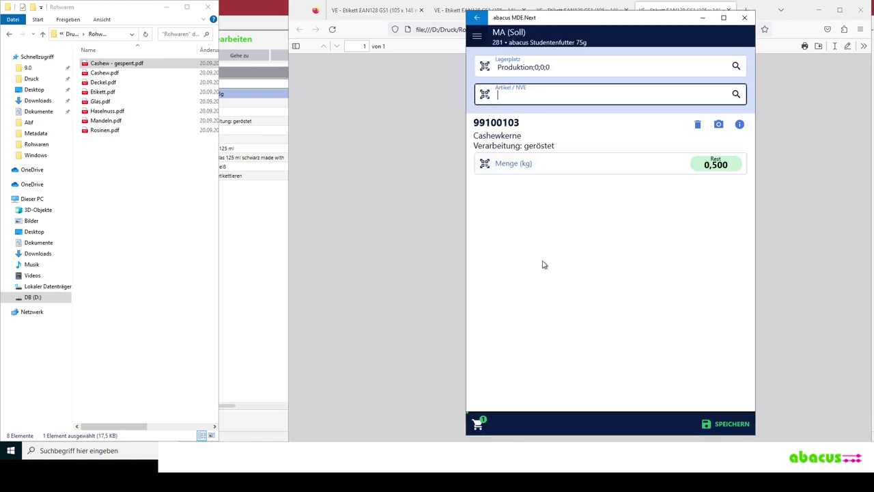
# - Scan the blocked Cashew SSCC with prefix 00 and dismiss the 'Gesperrt' error
pyautogui.write('00')
pyautogui.hotkey('ctrl', 'v')
pyautogui.press('Return')
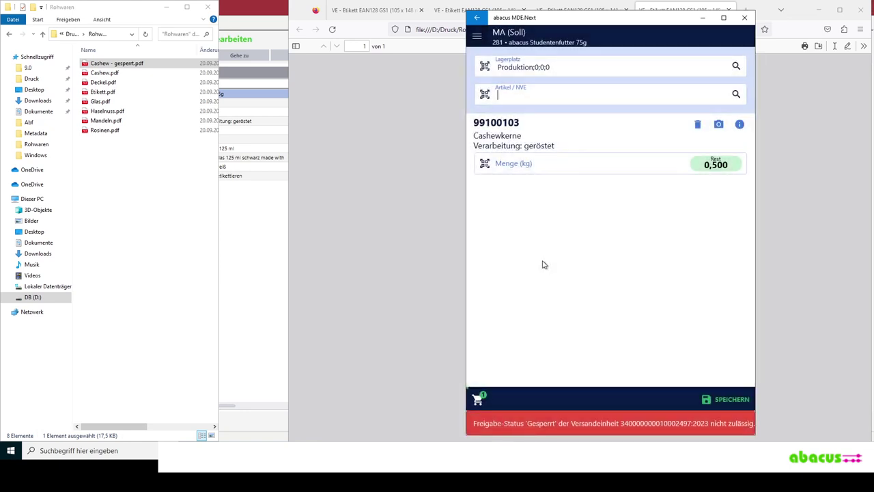
pyautogui.click(551, 424)
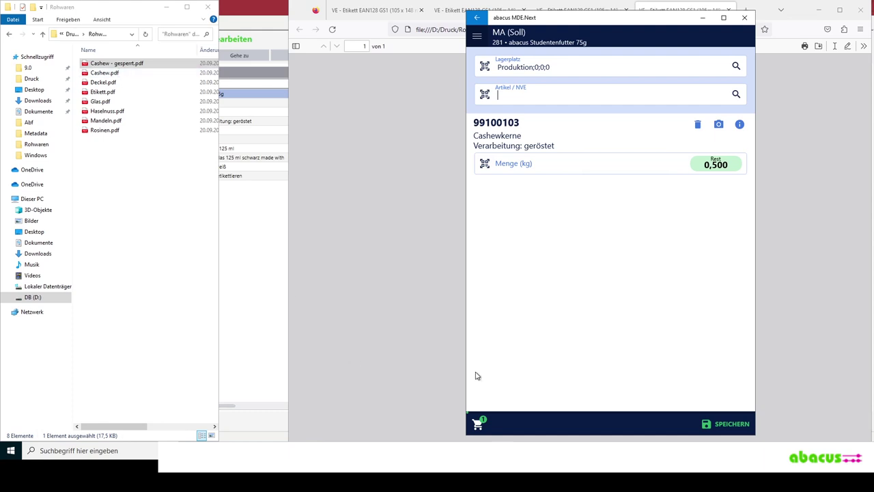
pyautogui.doubleClick(111, 64)
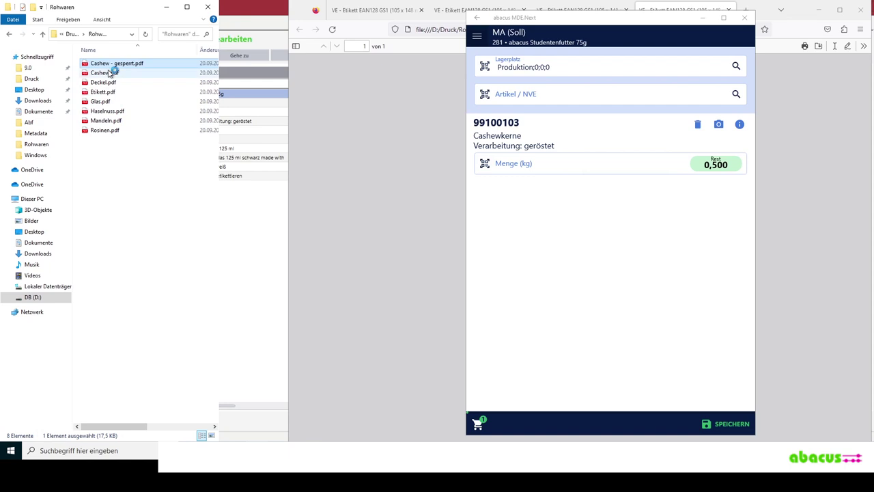
pyautogui.doubleClick(106, 73)
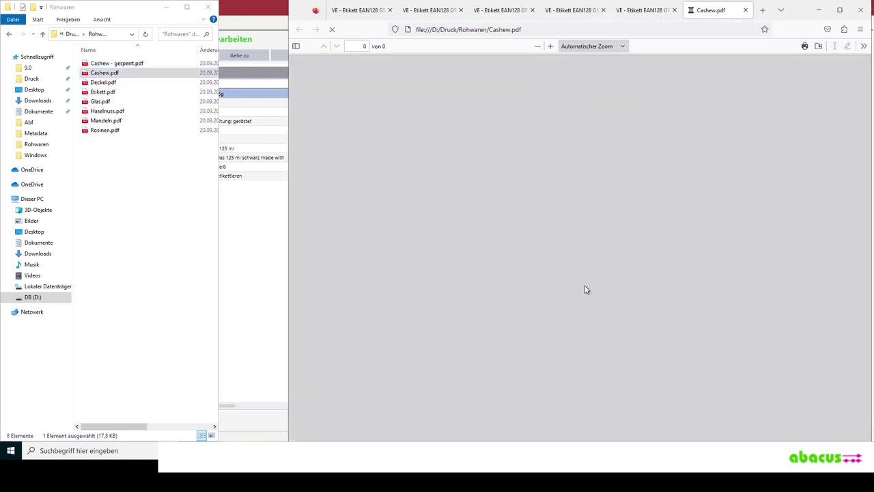
pyautogui.doubleClick(588, 351)
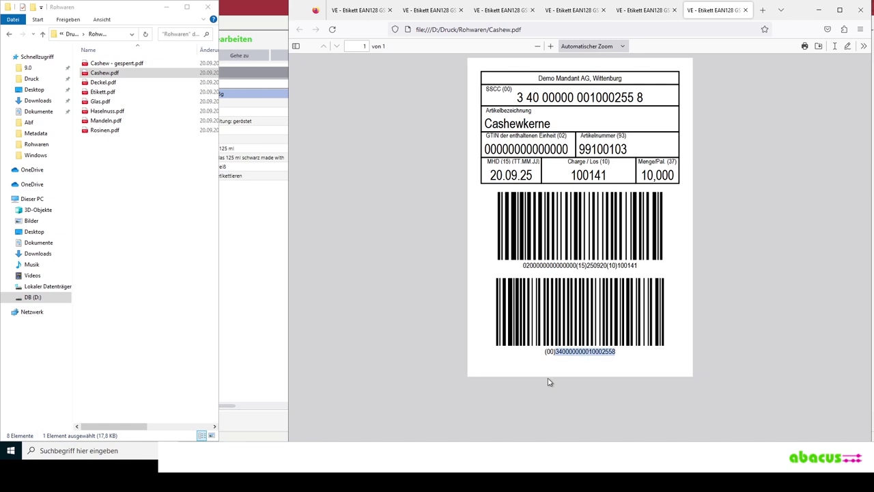
pyautogui.hotkey('alt', 'Tab')
pyautogui.write('00340000000010002558')
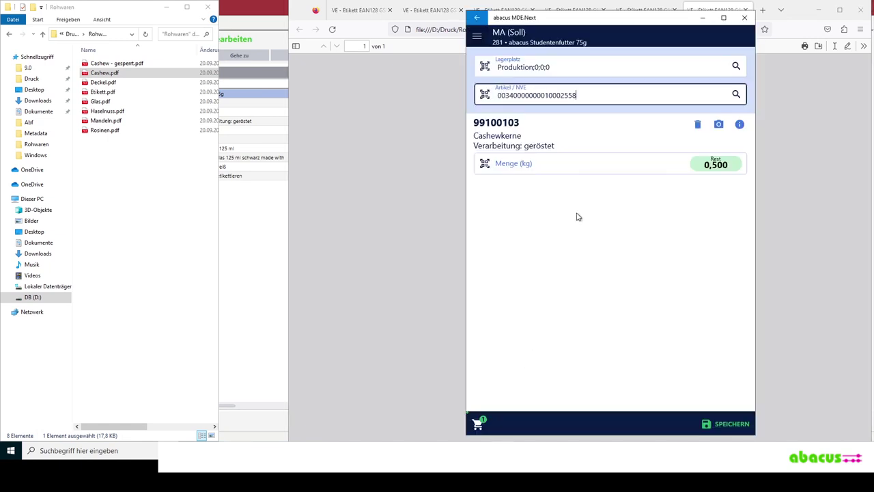
pyautogui.press('Return')
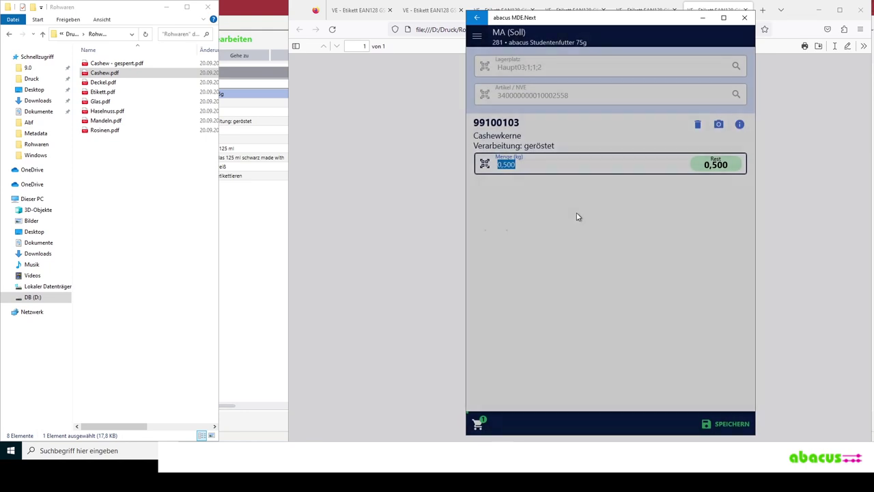
pyautogui.press('Return')
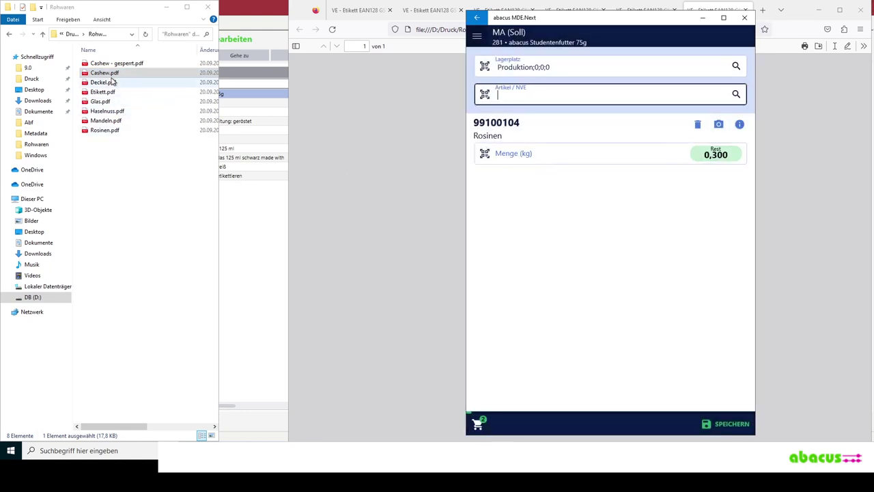
pyautogui.moveTo(101, 130); pyautogui.dragTo(510, 148)
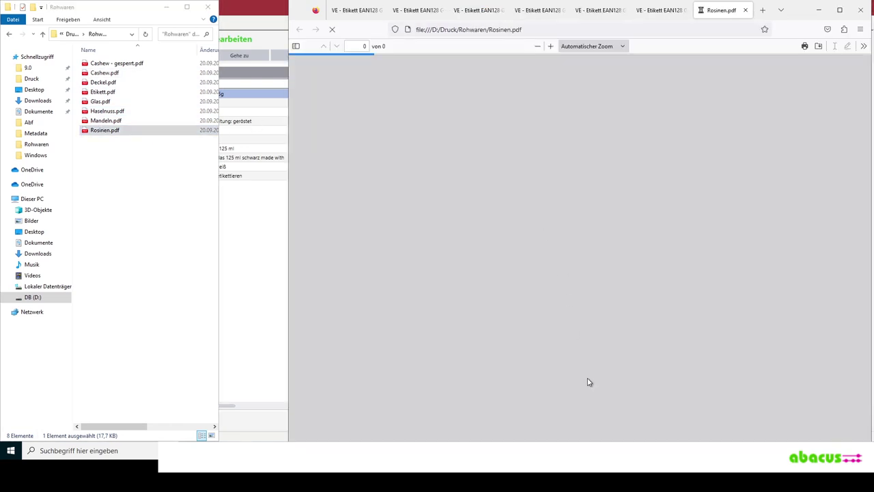
pyautogui.doubleClick(584, 352)
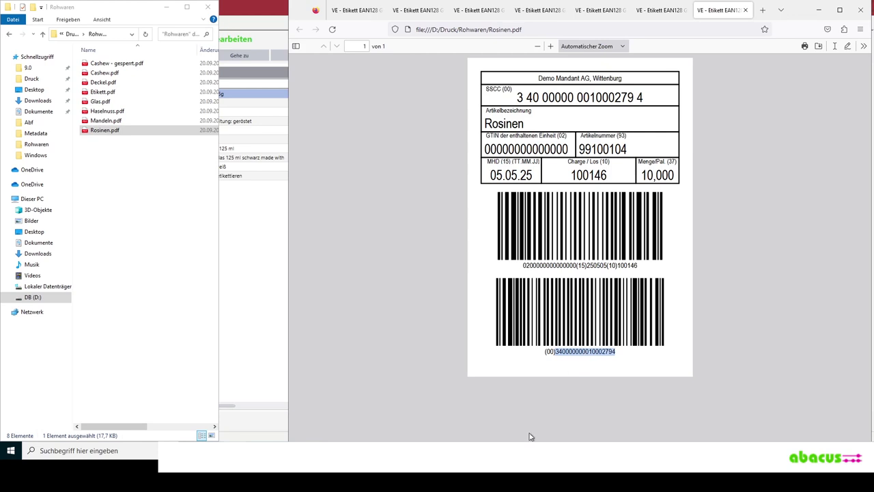
pyautogui.hotkey('alt', 'Tab')
pyautogui.write('340000000010002794')
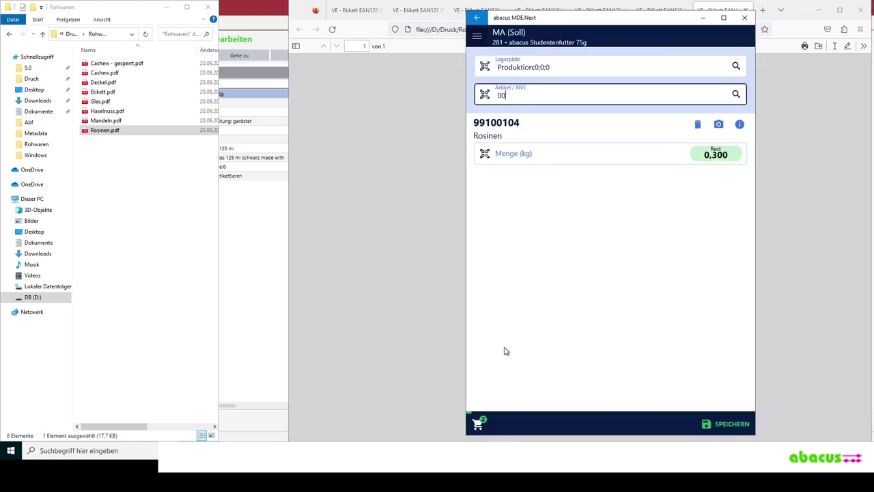
pyautogui.press('Return')
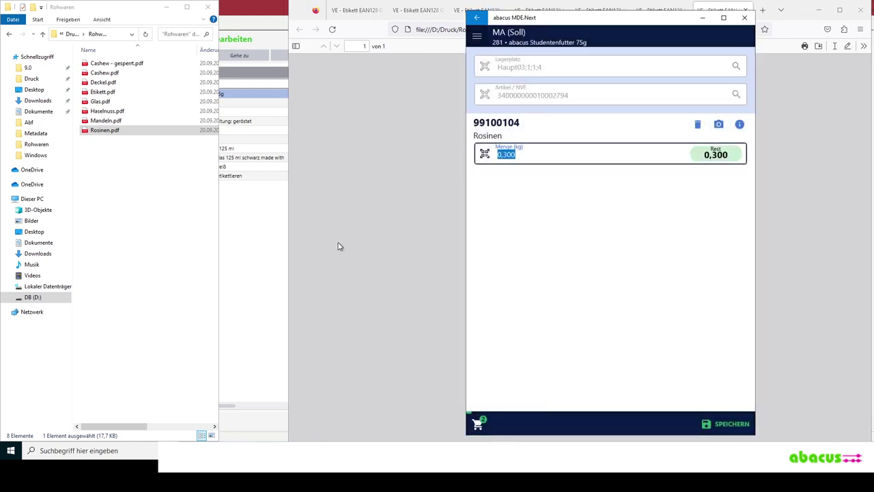
pyautogui.press('Return')
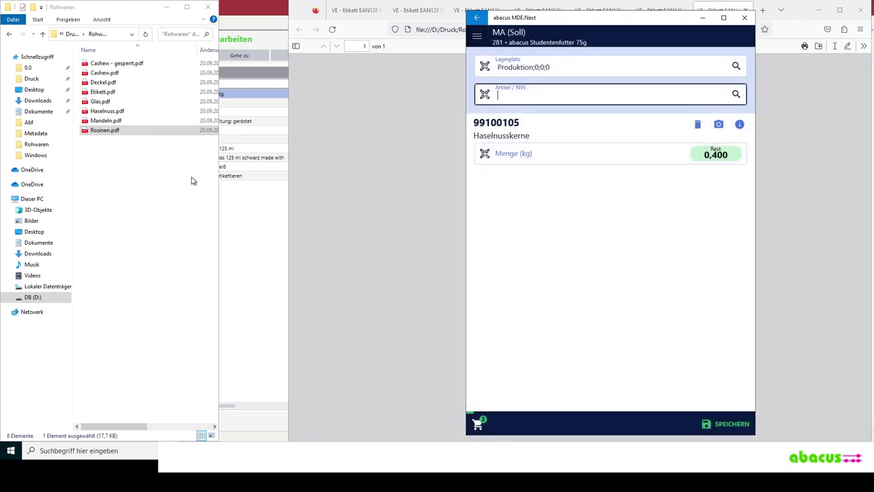
# - Enter the Haselnuss.pdf label's SSCC with a 00 prefix to book 0,400 kg Haselnusskerne
pyautogui.click(103, 113)
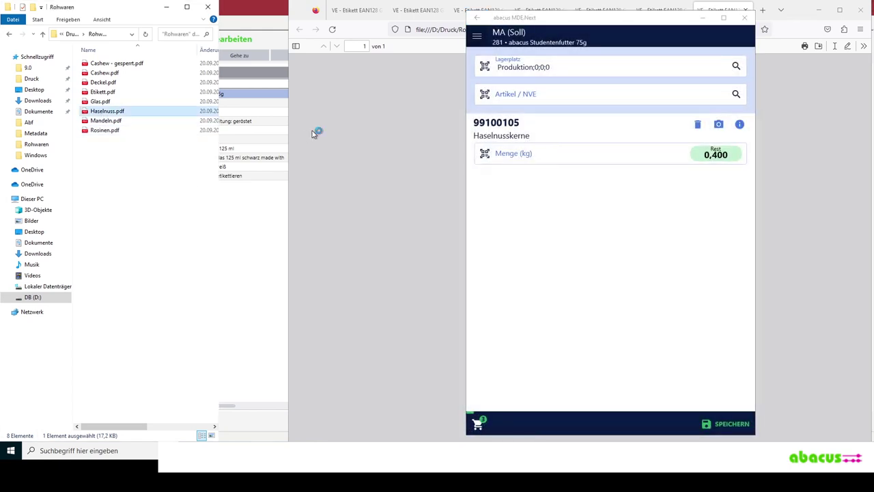
pyautogui.click(508, 165)
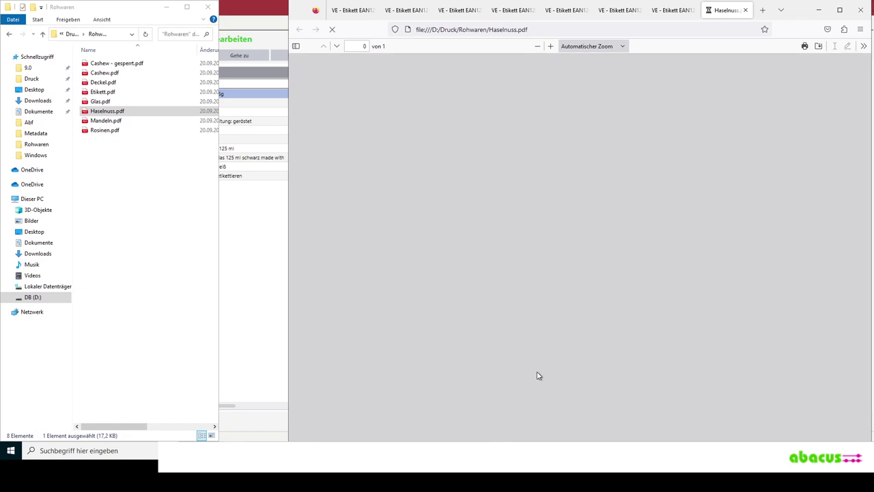
pyautogui.doubleClick(570, 352)
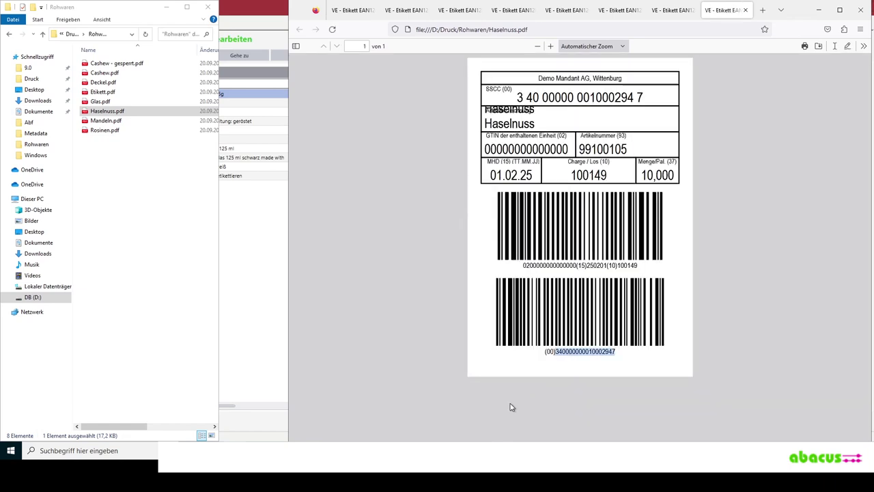
pyautogui.hotkey('ctrl', 'c')
pyautogui.hotkey('alt', 'Tab')
pyautogui.write('00')
pyautogui.hotkey('ctrl', 'v')
pyautogui.press('Return')
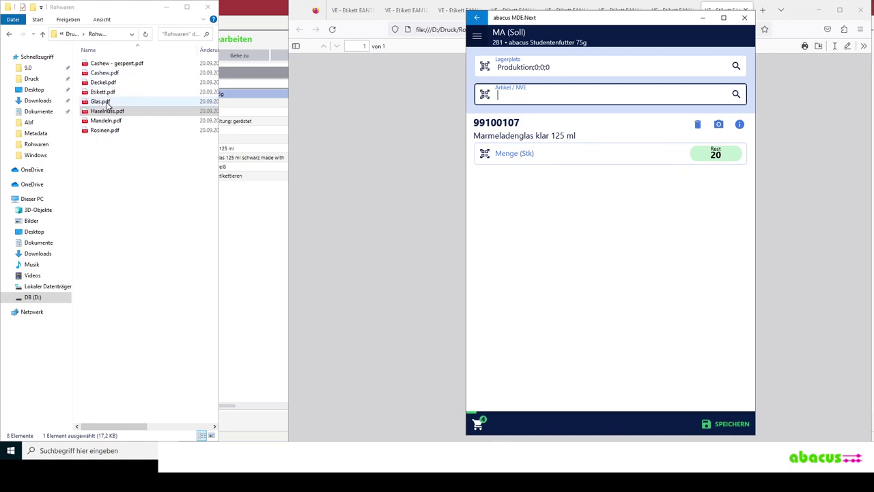
pyautogui.click(108, 103)
pyautogui.moveTo(285, 134); pyautogui.dragTo(572, 366)
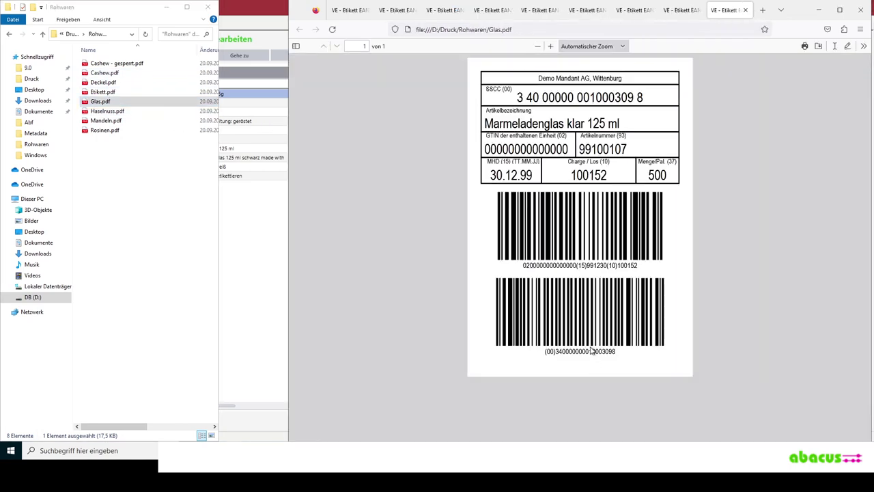
pyautogui.doubleClick(589, 351)
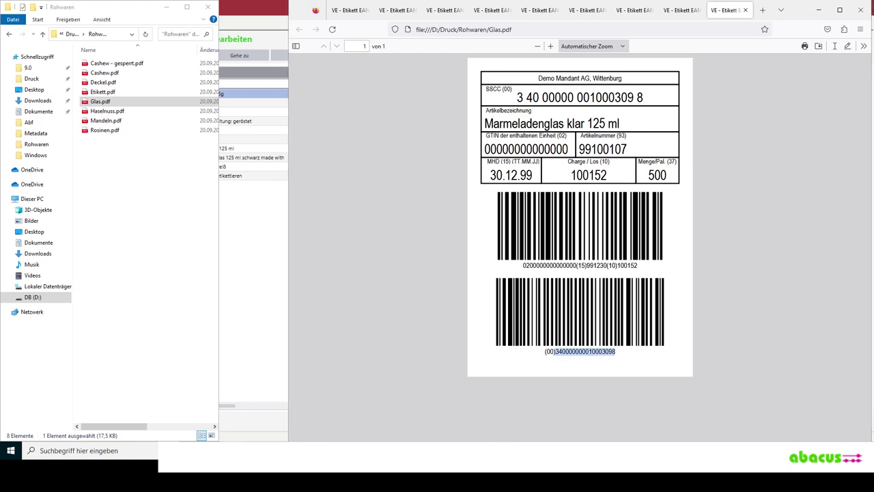
pyautogui.hotkey('alt', 'Tab')
pyautogui.write('340000000010003098')
pyautogui.press('Return')
pyautogui.press('Return')
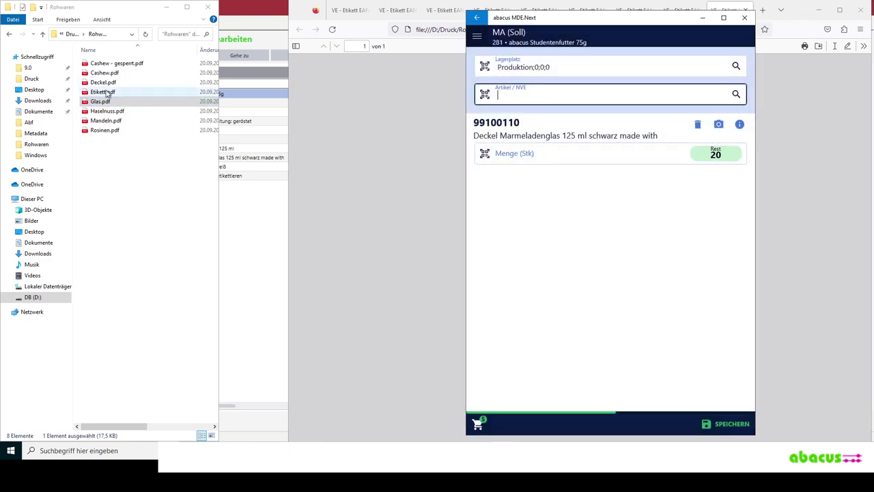
pyautogui.doubleClick(102, 83)
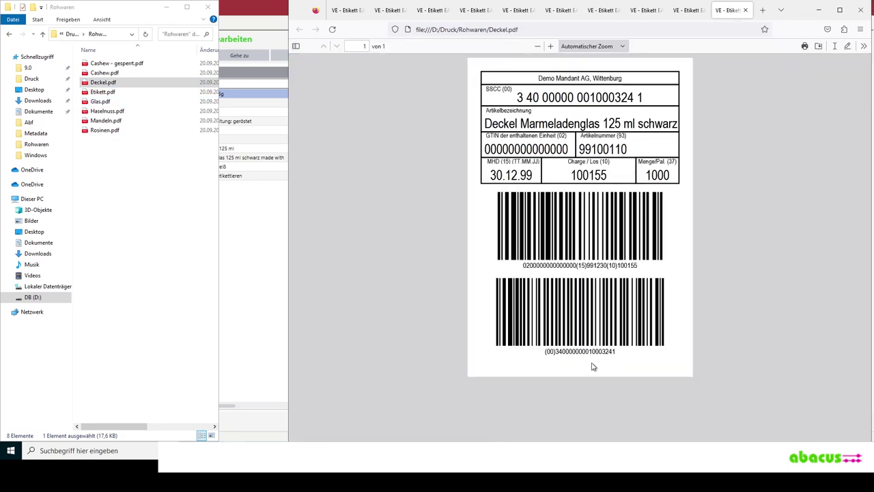
pyautogui.doubleClick(593, 351)
pyautogui.click(481, 451)
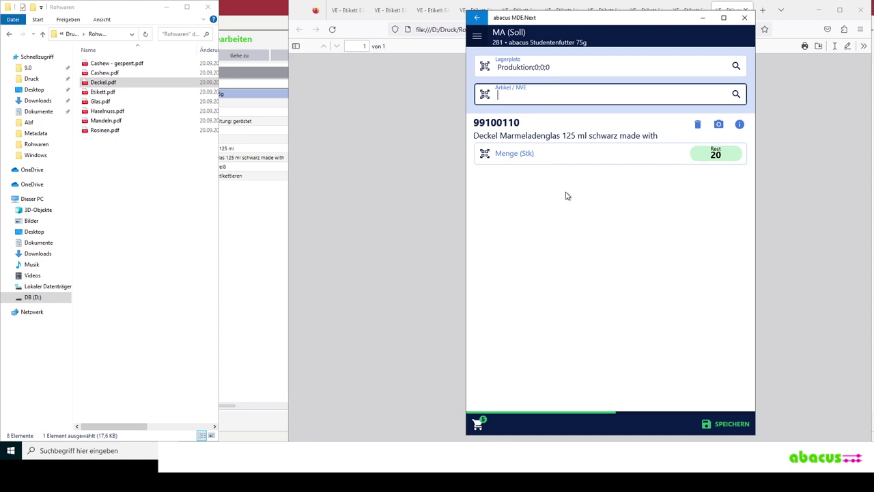
pyautogui.write('00340000000010003241')
pyautogui.press('Return')
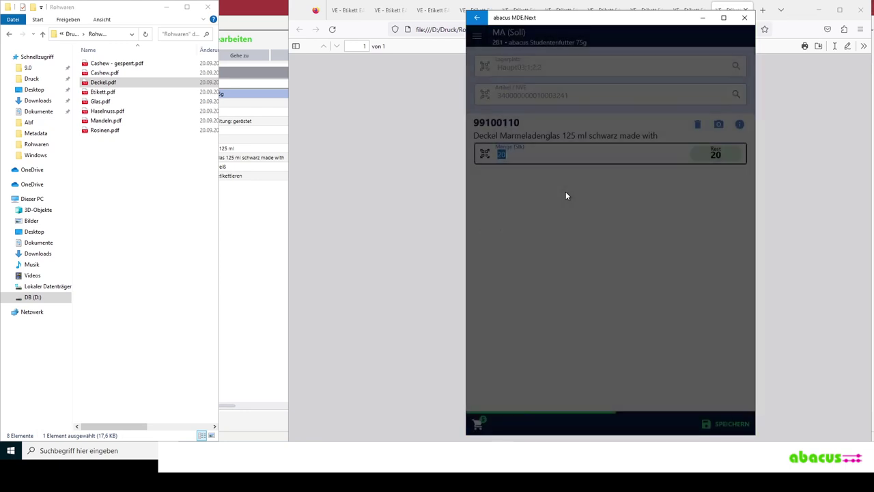
pyautogui.press('BackSpace')
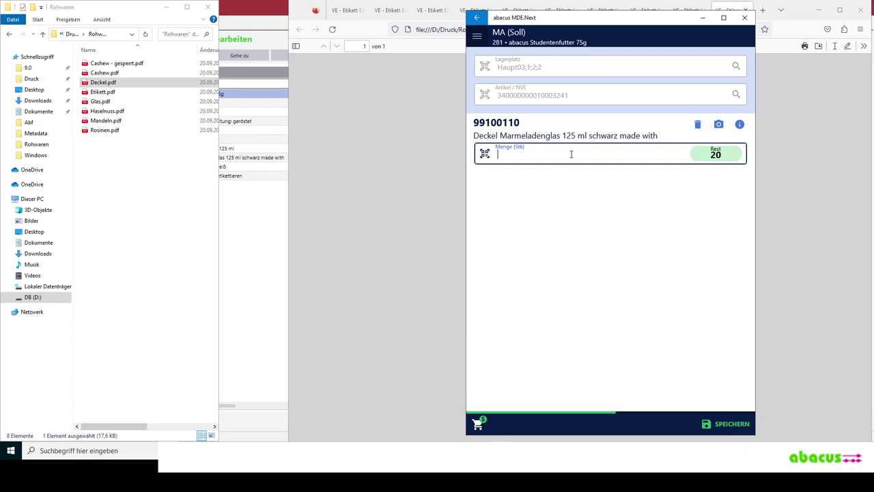
# - Book 20 Stk lids and save the material withdrawal document for order 281
pyautogui.write('20')
pyautogui.press('Return')
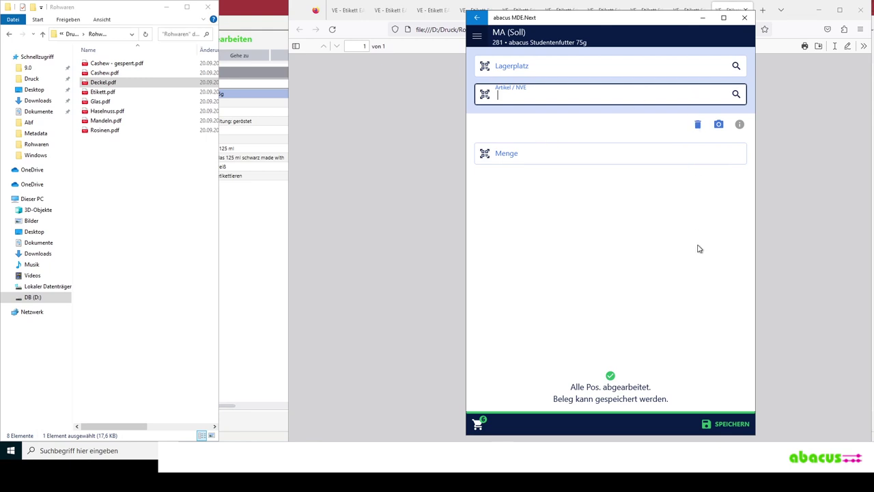
pyautogui.click(729, 429)
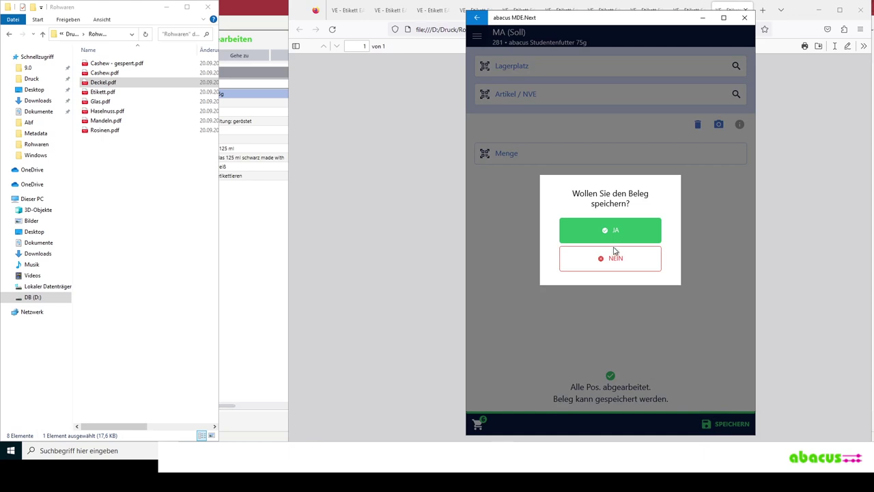
pyautogui.click(617, 231)
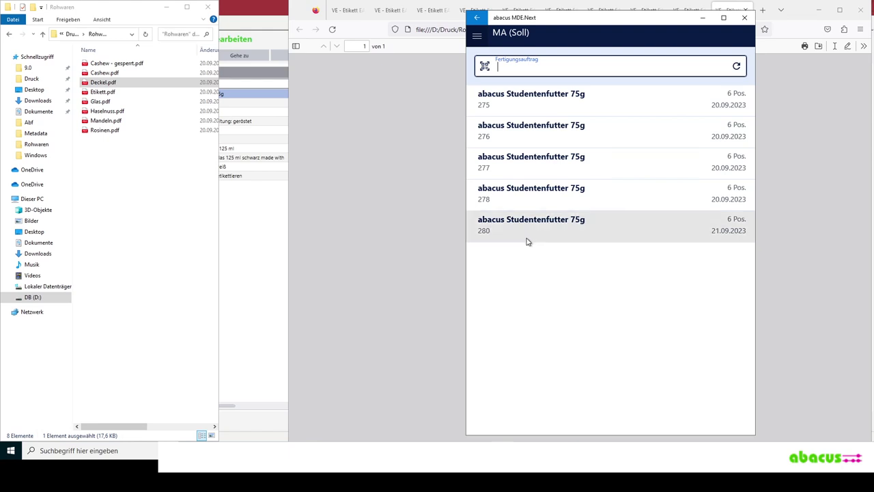
# - Load production order 281 in the Sage production feedback view
pyautogui.click(253, 290)
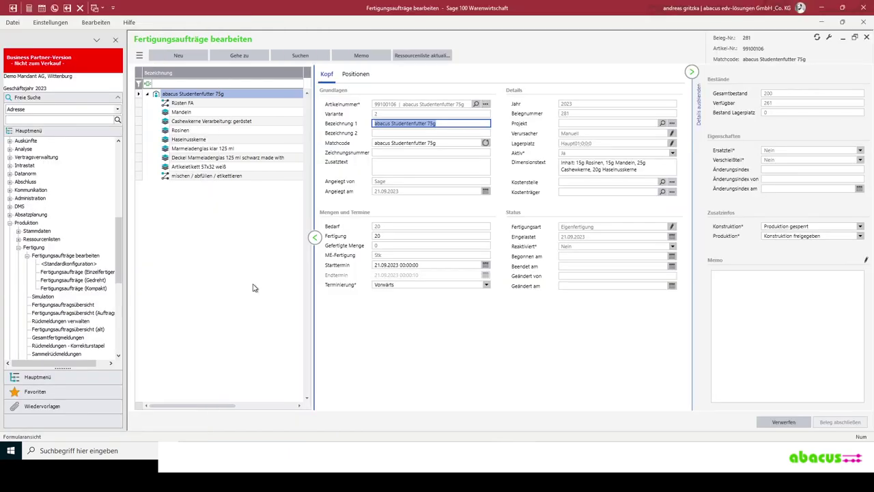
pyautogui.click(51, 322)
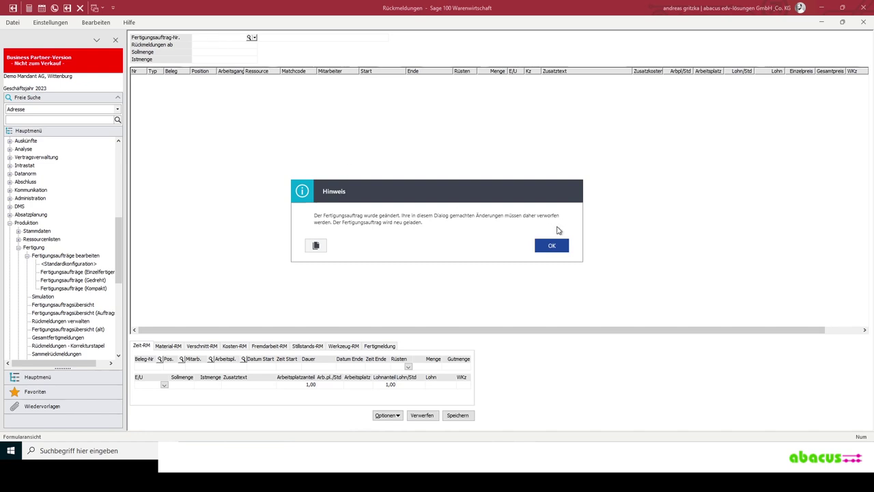
pyautogui.click(553, 245)
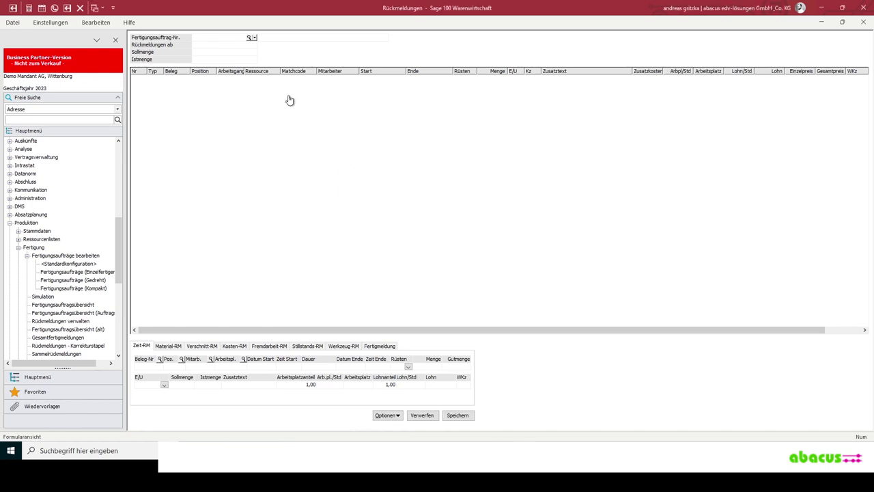
pyautogui.click(213, 37)
pyautogui.write('281')
pyautogui.press('Return')
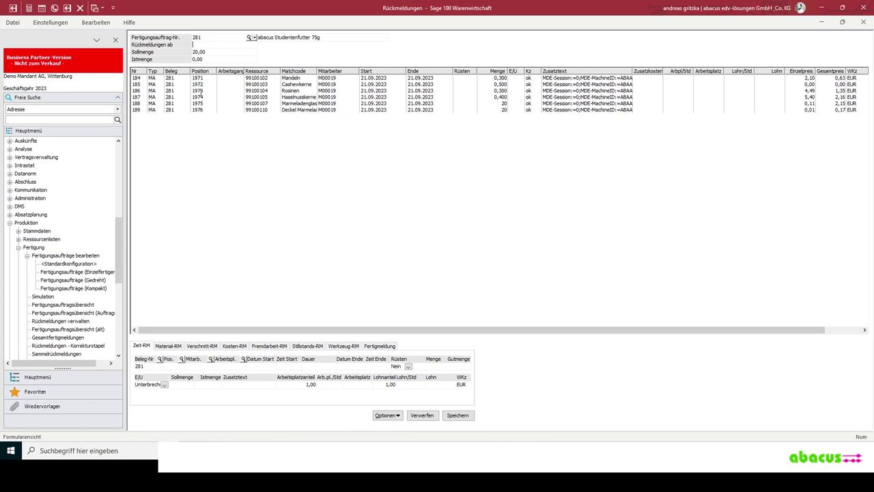
# - Inspect the Mandeln posting's batch 100137, storage location, 0,300 quantity and employee
pyautogui.click(289, 79)
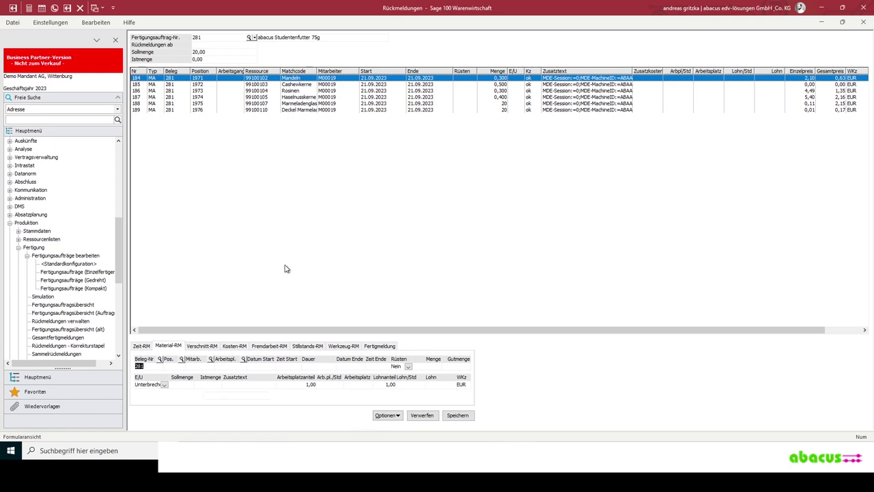
pyautogui.press('Tab')
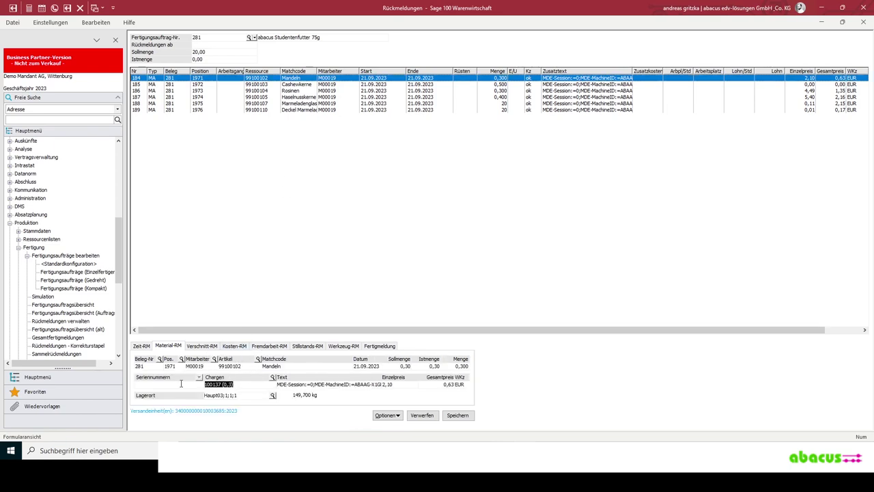
pyautogui.press('Tab')
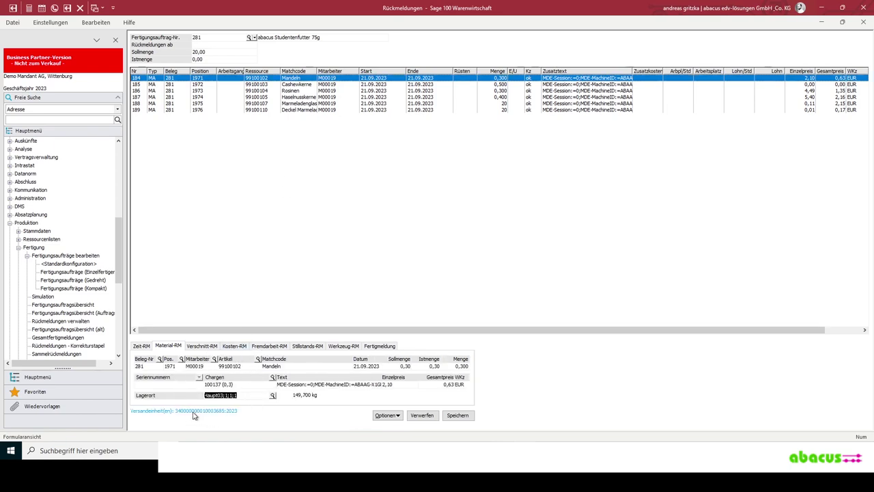
pyautogui.click(468, 367)
pyautogui.click(202, 364)
pyautogui.click(203, 366)
# - In MDE.Next, go from the main menu to Produktion and start an FM (Gesamt oUG) report
pyautogui.hotkey('alt', 'Tab')
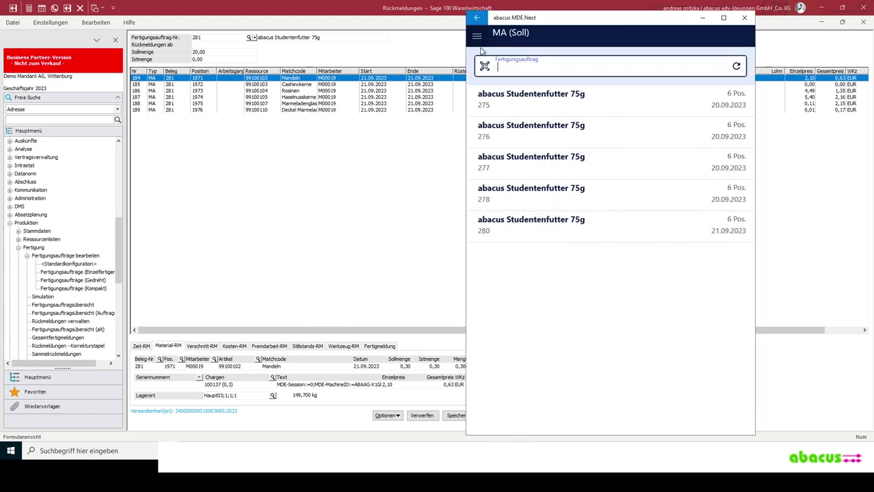
pyautogui.click(476, 18)
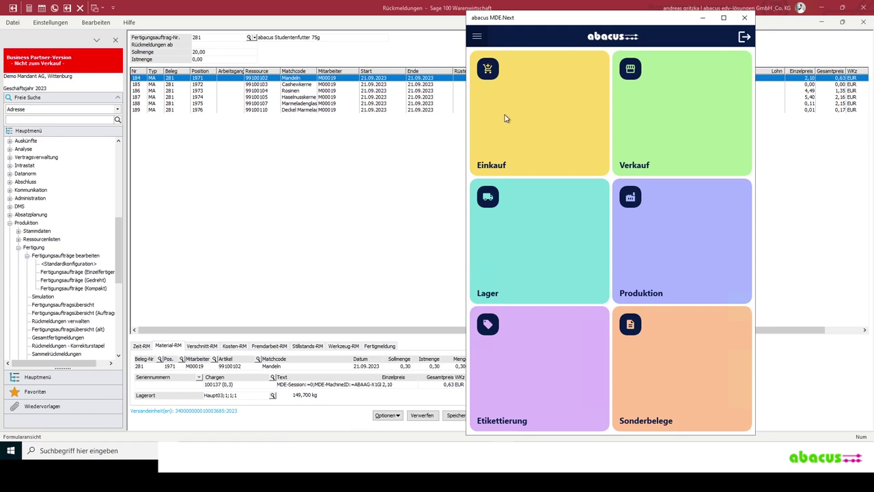
pyautogui.click(657, 243)
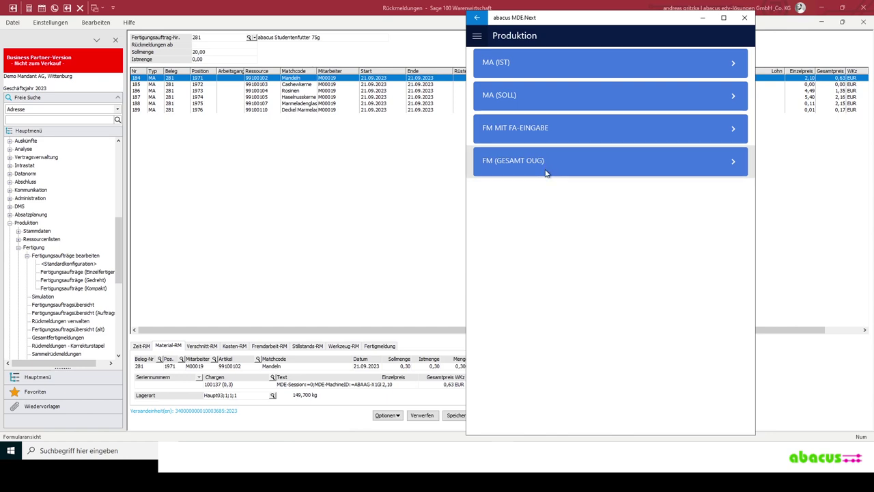
pyautogui.click(556, 169)
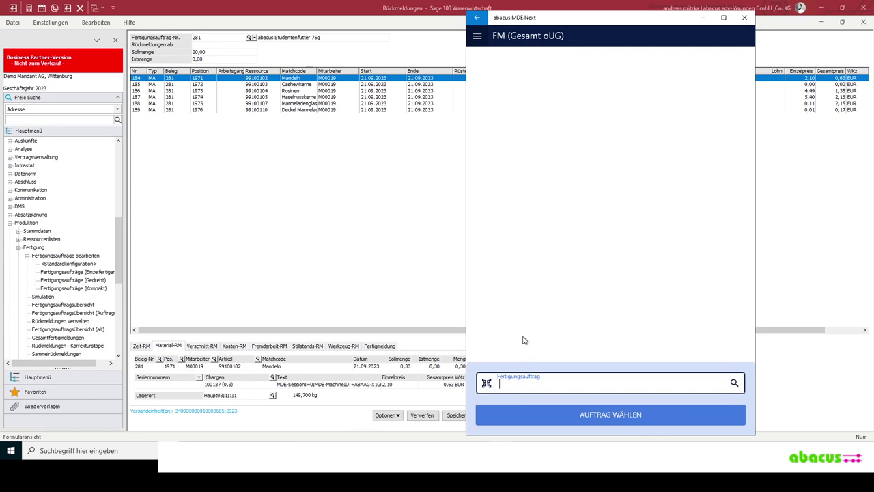
# - Select order 281 for abacus Studentenfutter 75g (99100106) at Haupt01, proposing 20 Stk
pyautogui.write('281')
pyautogui.press('Return')
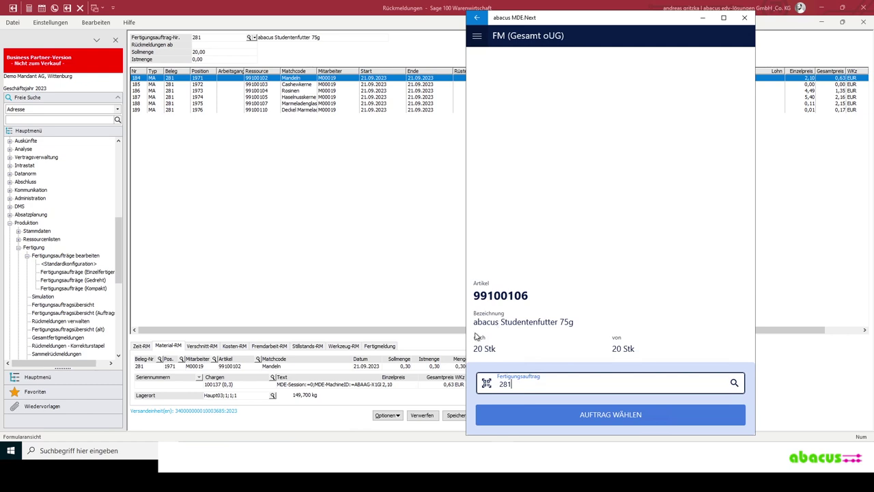
pyautogui.click(588, 418)
pyautogui.click(610, 416)
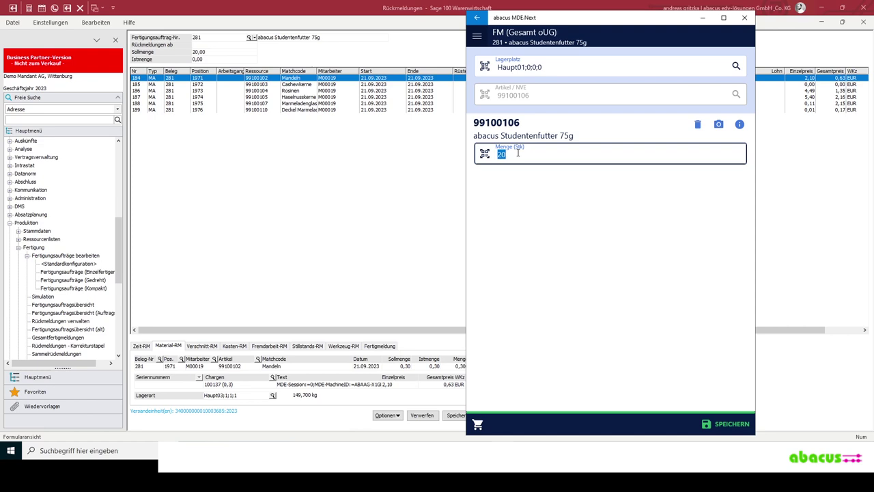
# - Assign the 20 pieces to a new automatic batch expiring 19.03.2024
pyautogui.press('Return')
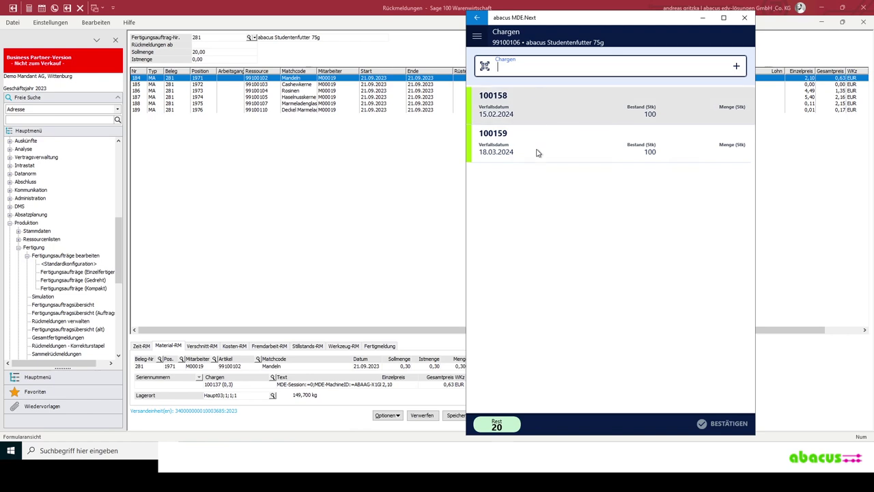
pyautogui.click(736, 66)
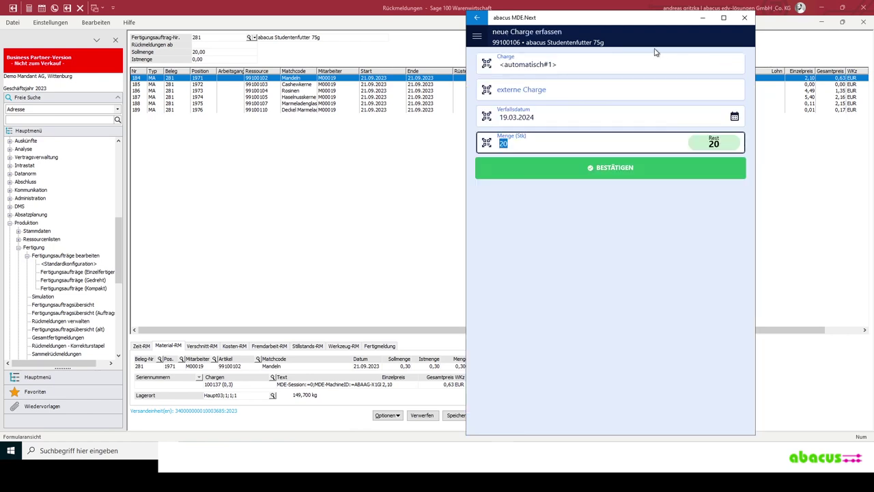
pyautogui.click(607, 169)
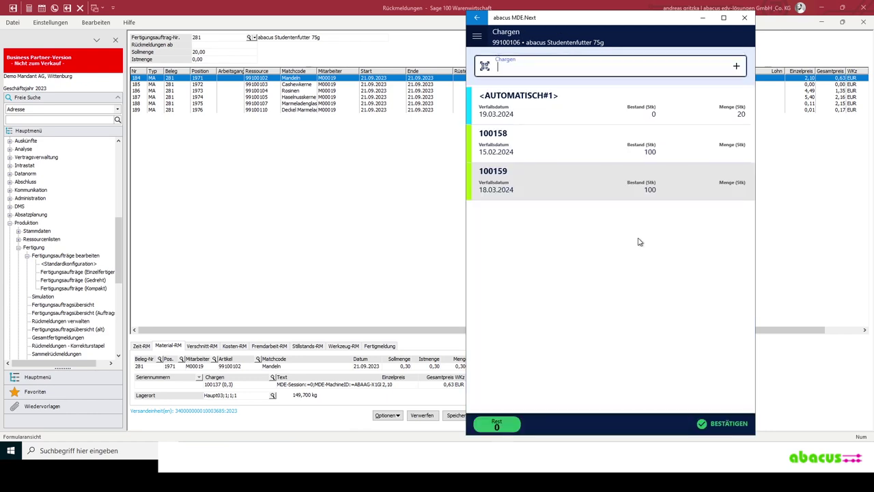
pyautogui.click(723, 424)
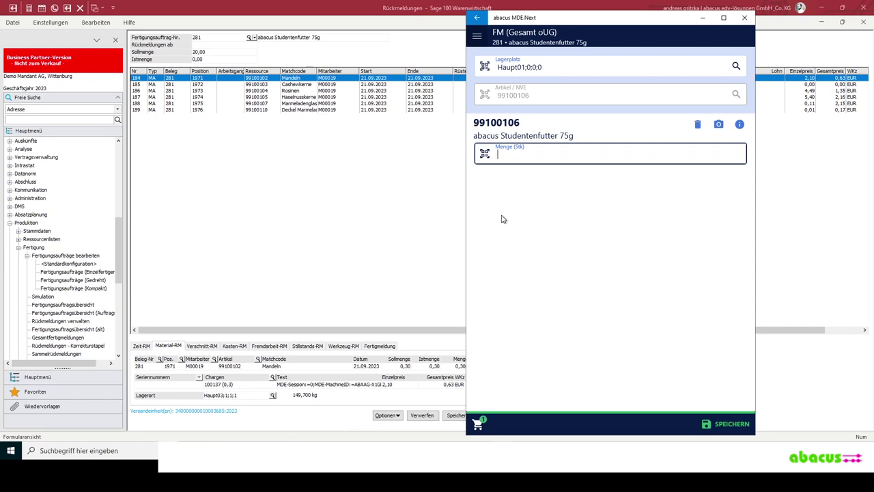
# - Put 5 more pieces into batch <automatisch#2> and save the order 281 report
pyautogui.press('Return')
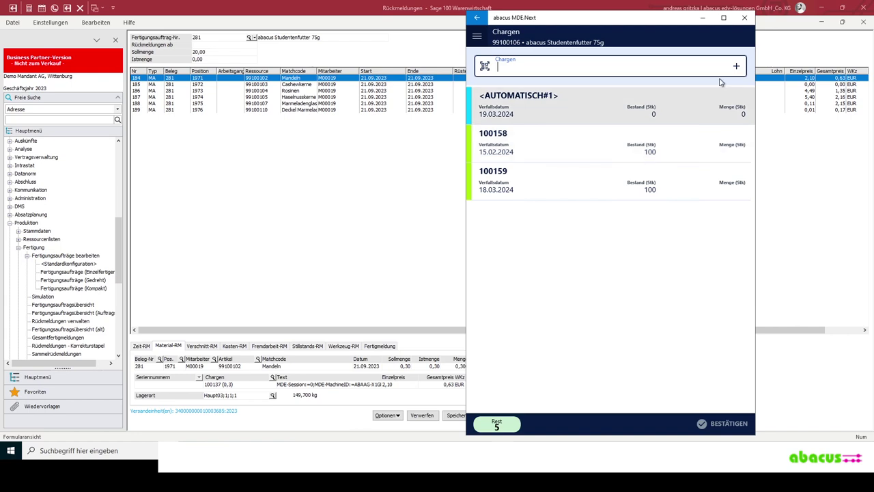
pyautogui.click(736, 67)
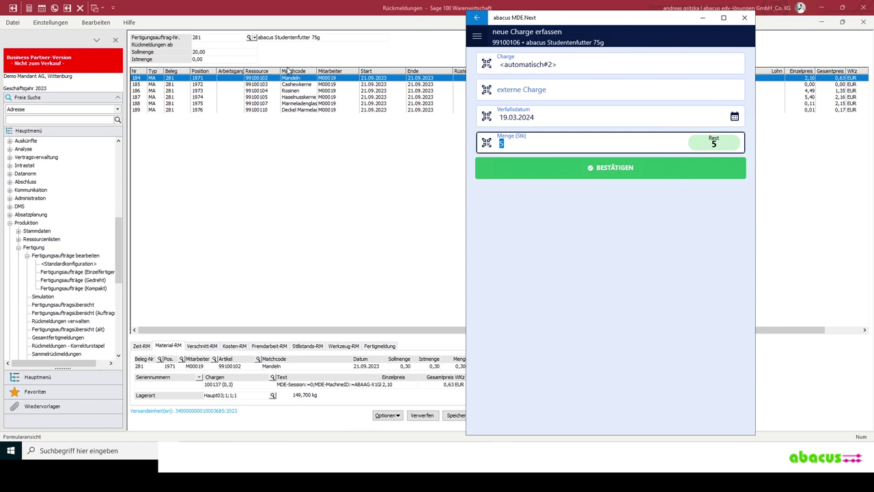
pyautogui.click(609, 169)
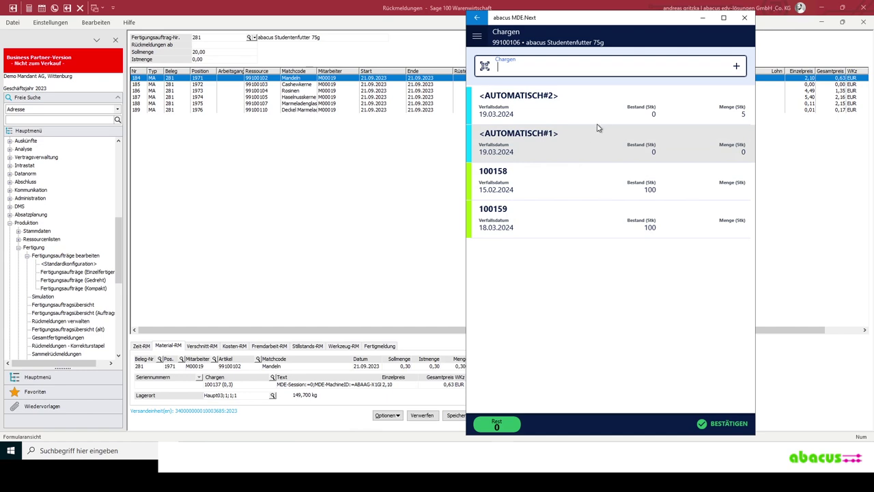
pyautogui.click(719, 425)
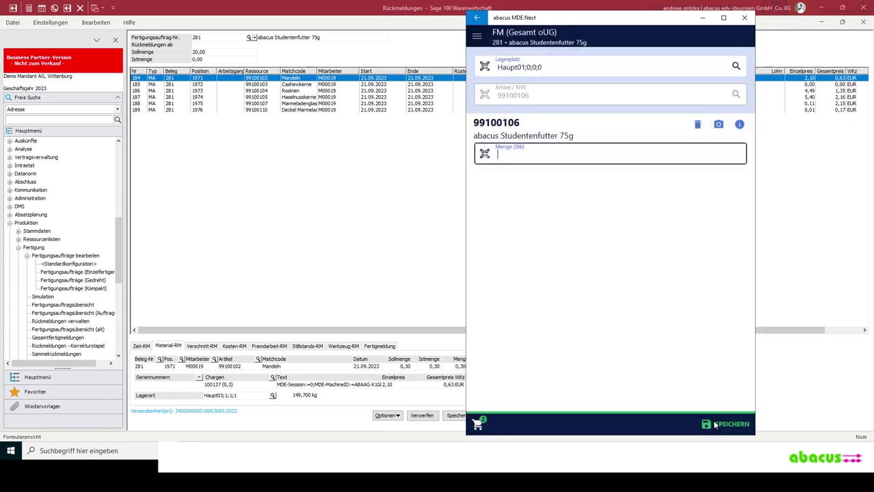
pyautogui.click(727, 424)
pyautogui.click(607, 231)
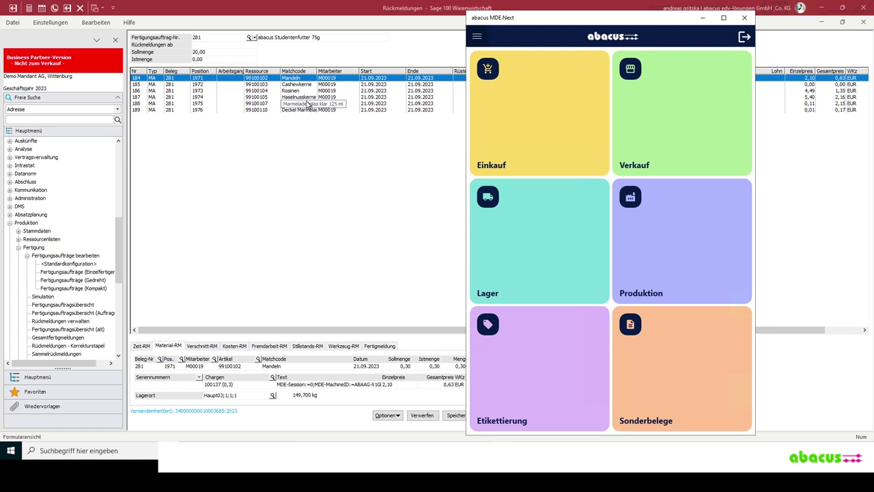
# - Reload order 281's feedback list and check finished-goods postings in rows 193 and 197
pyautogui.click(211, 135)
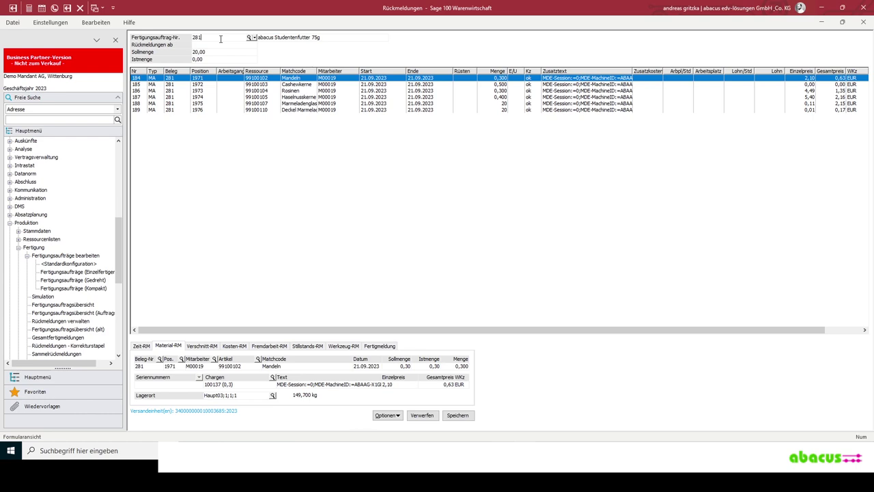
pyautogui.press('Return')
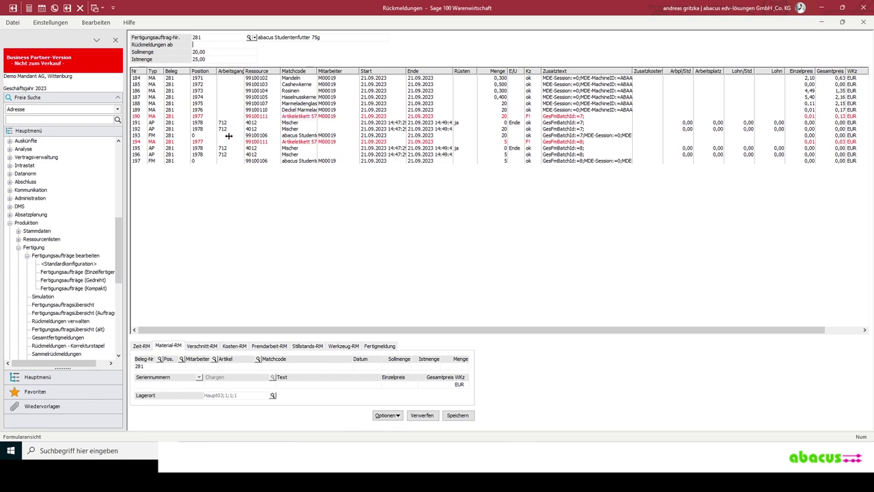
pyautogui.click(151, 135)
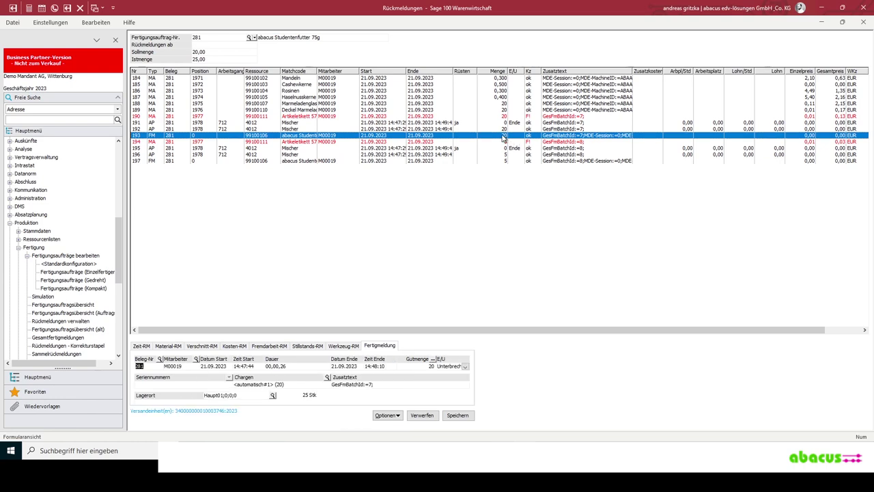
pyautogui.click(501, 160)
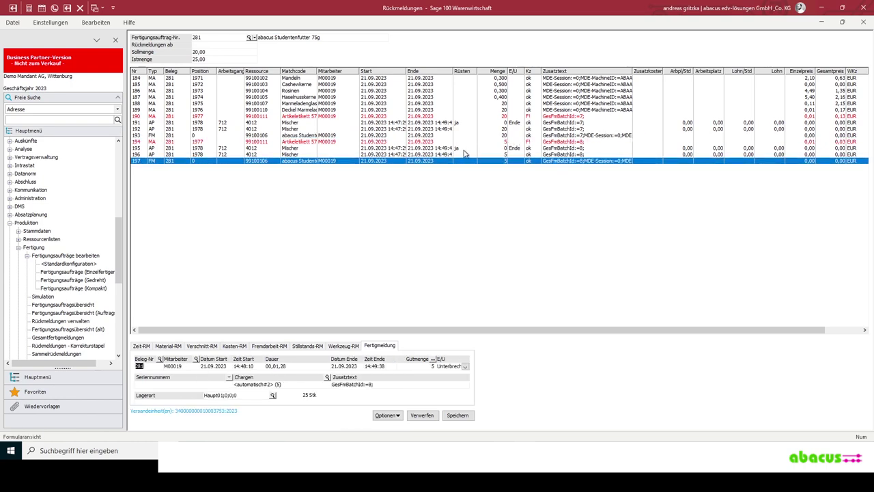
# - Inspect the Mischer and Artikeletikett postings in rows 196, 190, 192 and 191
pyautogui.click(283, 155)
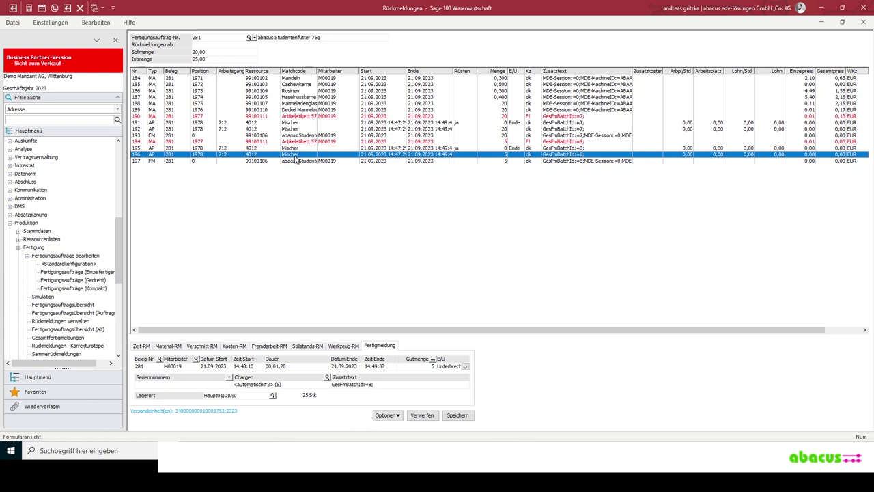
pyautogui.click(299, 116)
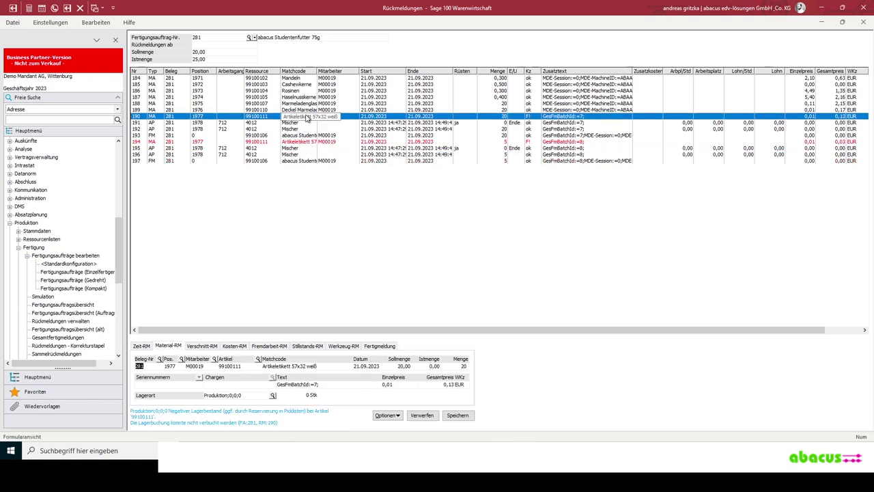
pyautogui.click(245, 395)
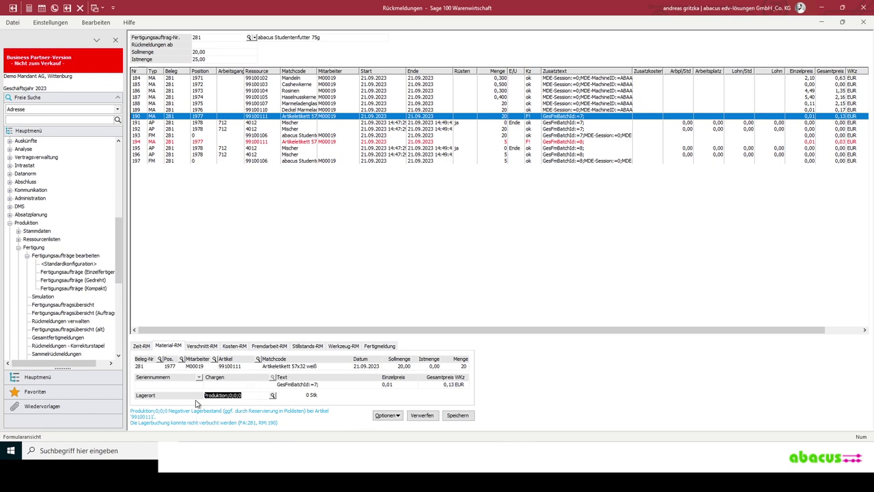
pyautogui.press('End')
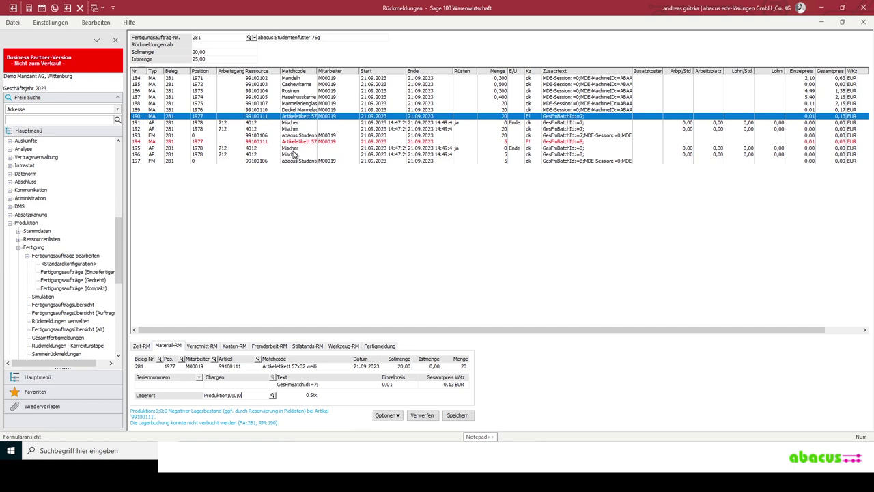
pyautogui.click(303, 129)
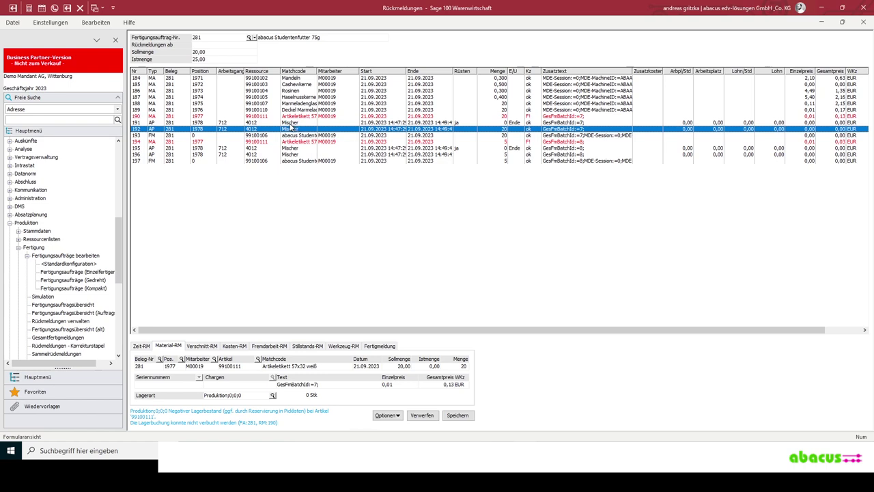
pyautogui.click(291, 123)
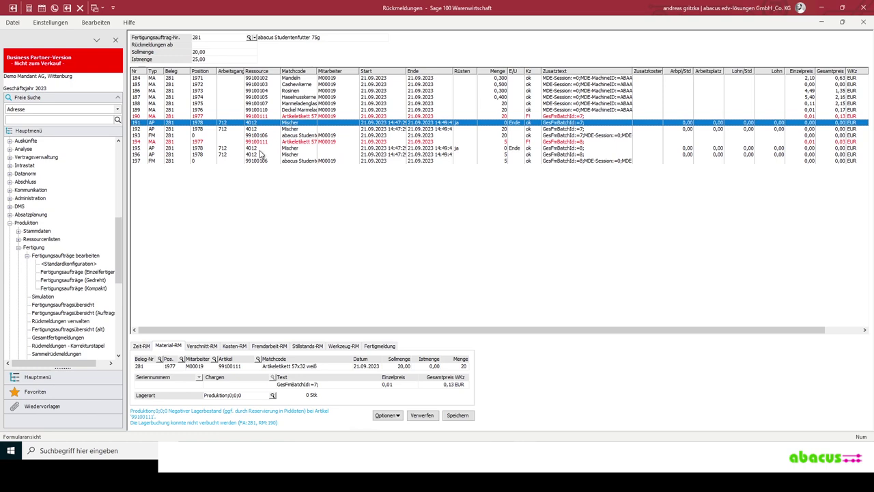
pyautogui.hotkey('alt', 'Tab')
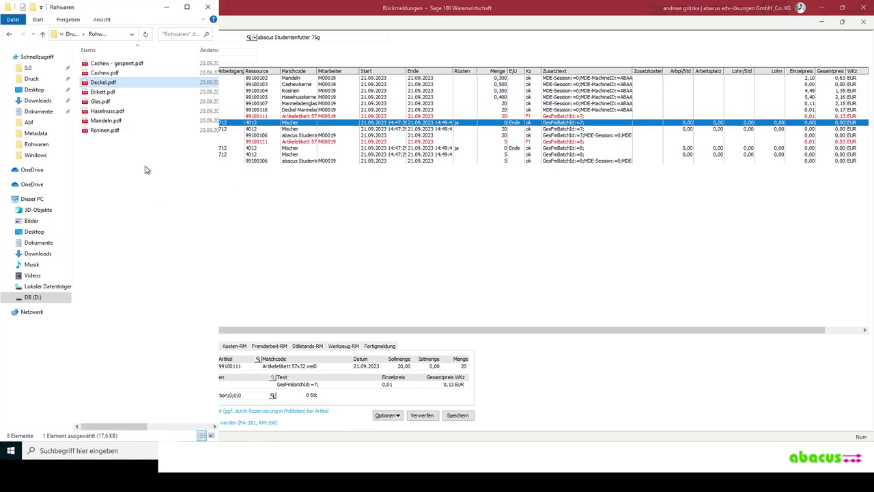
# - View label PDFs 14-49-51 and 14-49-57 from D:\Druck in Firefox, then minimize it
pyautogui.click(70, 35)
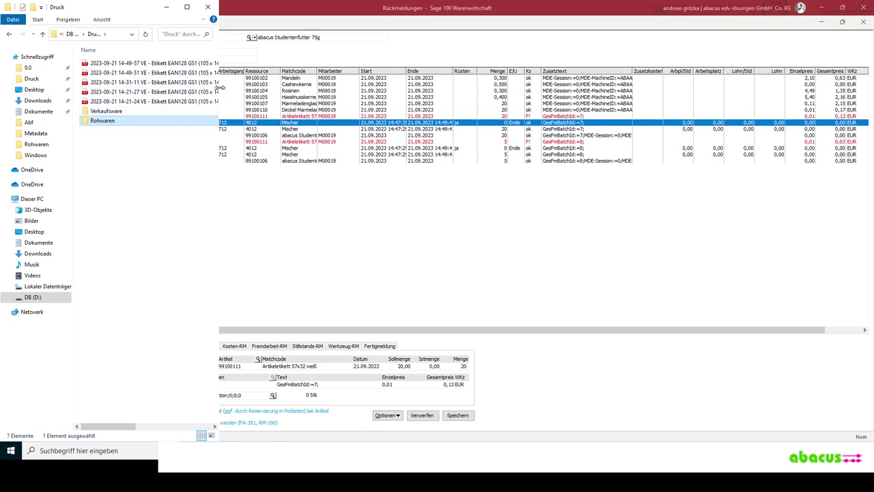
pyautogui.moveTo(391, 108); pyautogui.dragTo(393, 107)
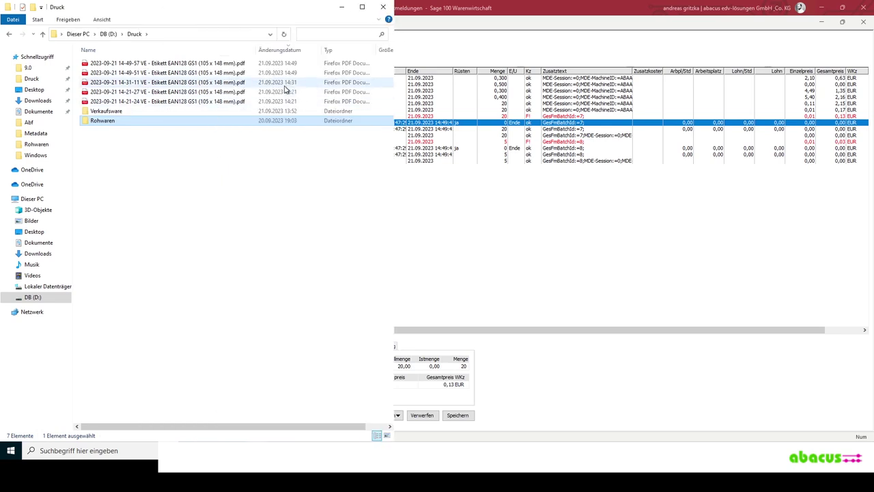
pyautogui.click(249, 73)
pyautogui.doubleClick(249, 73)
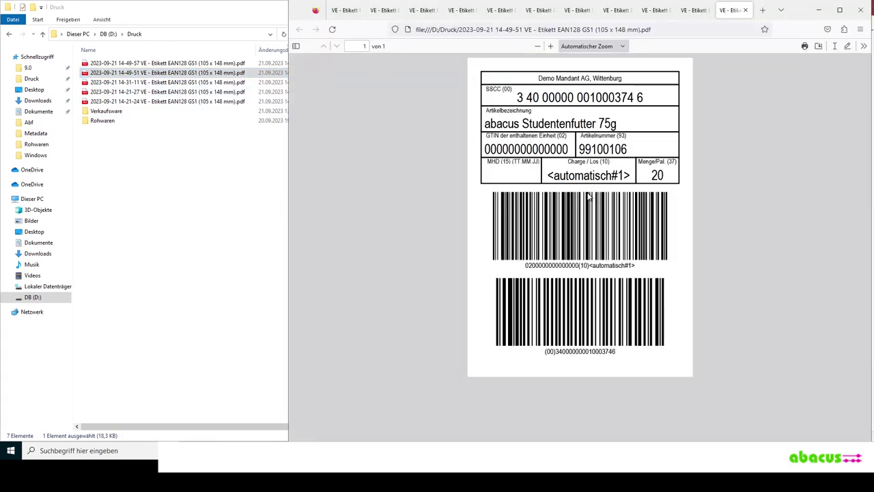
pyautogui.doubleClick(229, 64)
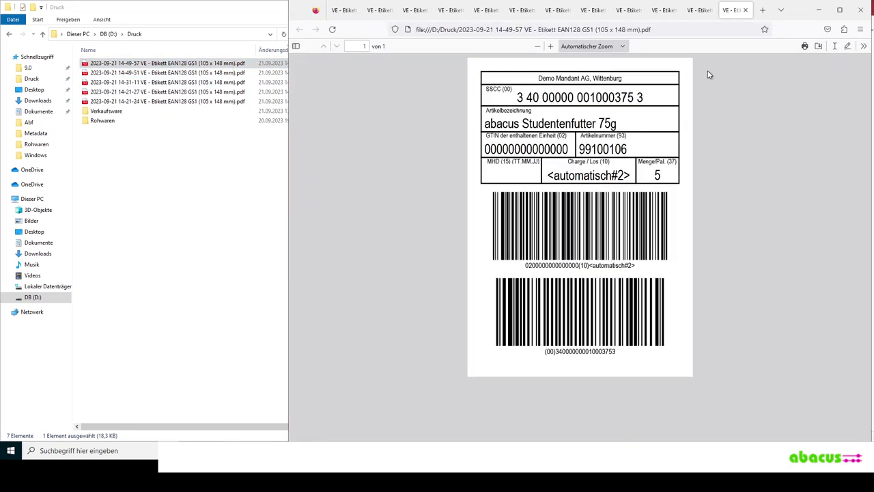
pyautogui.click(819, 14)
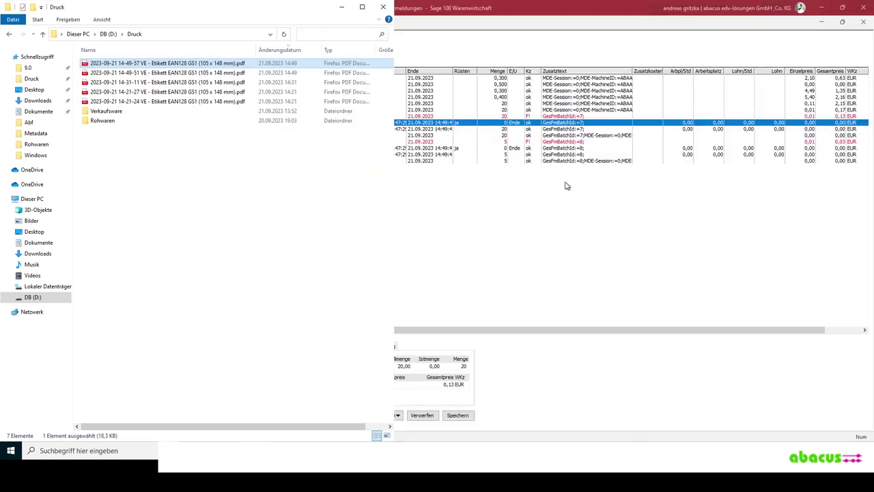
# - Close the Rückmeldungen, Fertigungsaufträge, Ressourcenlisten and Artikel windows and collapse the navigation tree branches
pyautogui.click(456, 404)
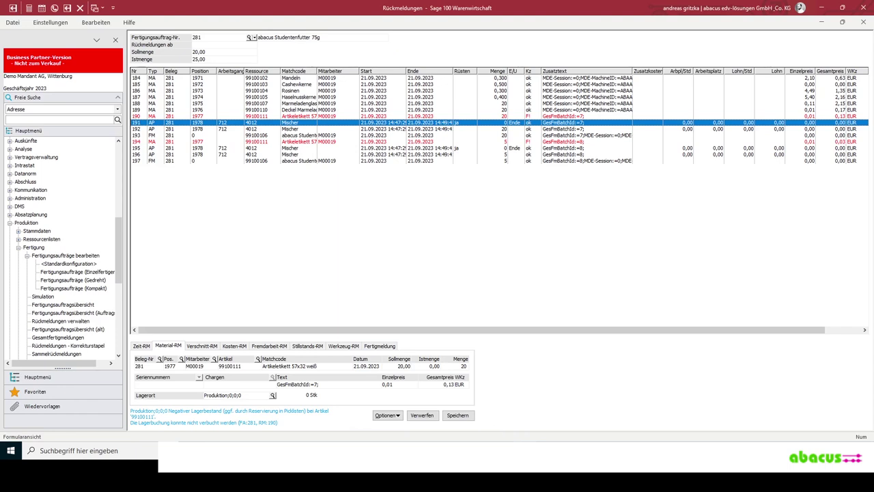
pyautogui.click(855, 21)
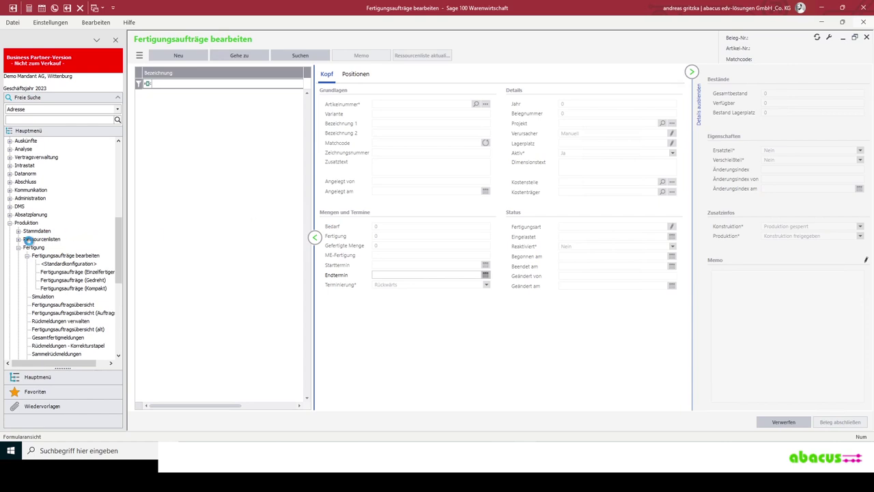
pyautogui.click(28, 239)
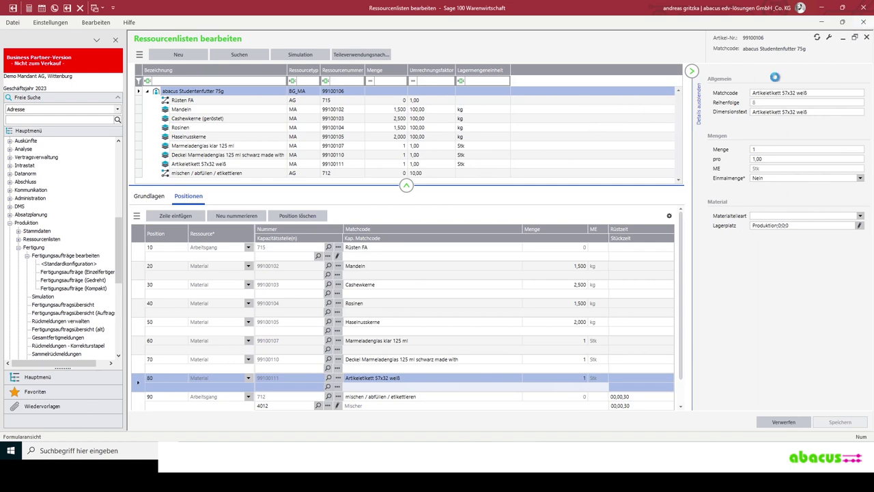
pyautogui.click(862, 22)
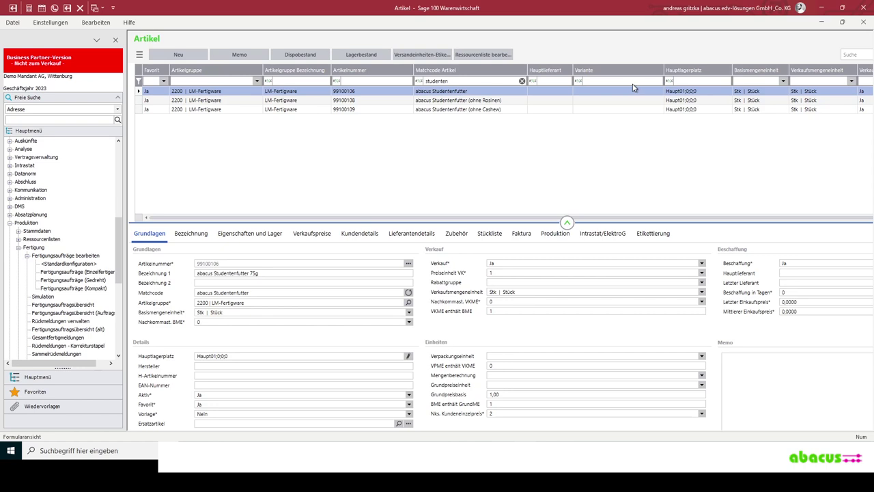
pyautogui.rightClick(862, 27)
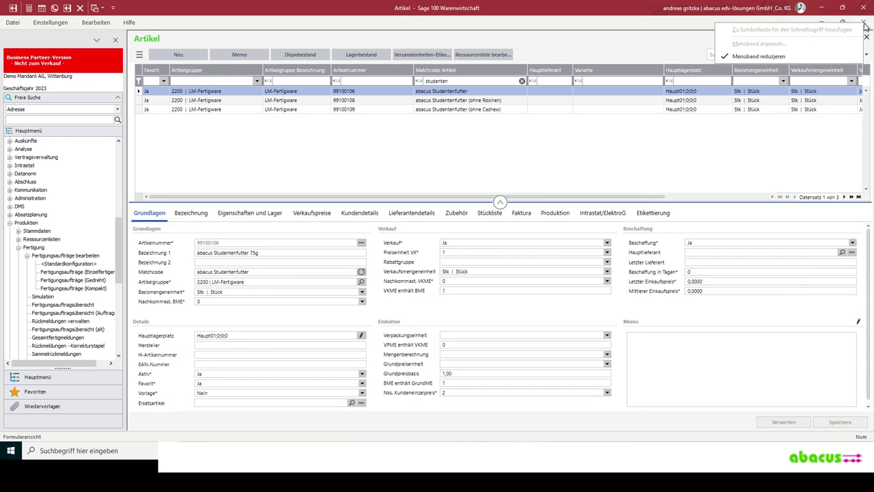
pyautogui.click(863, 25)
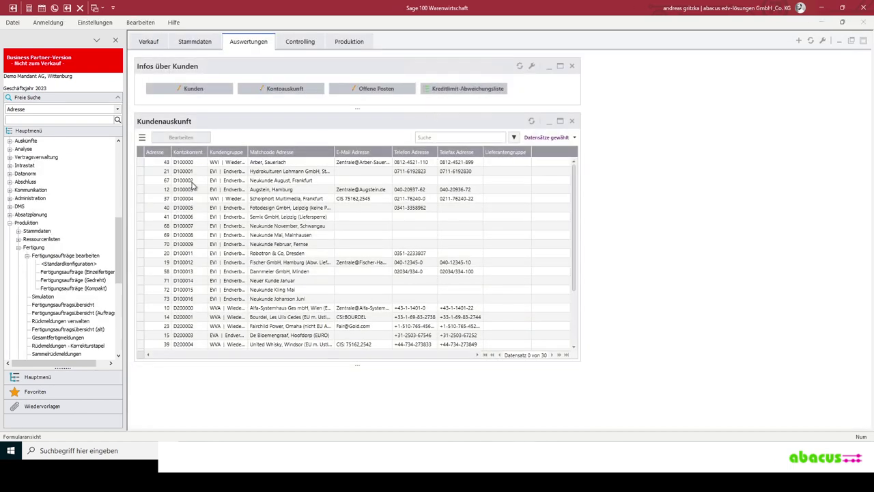
pyautogui.click(23, 151)
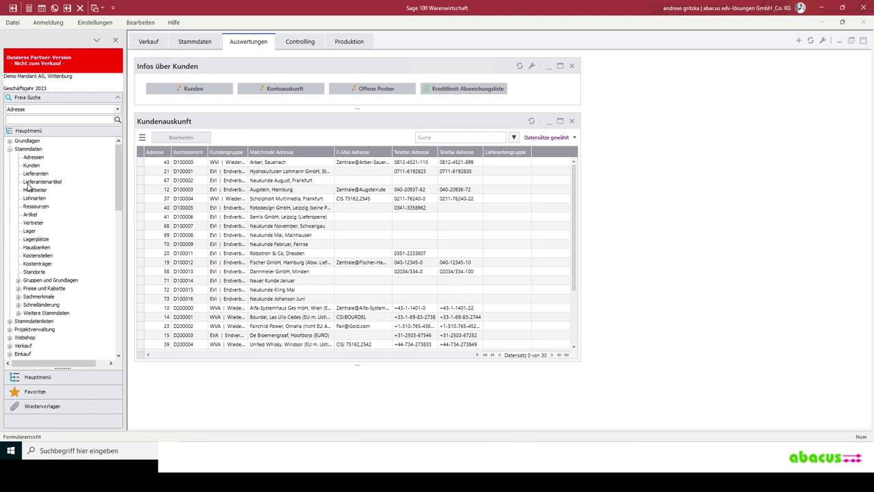
pyautogui.click(8, 150)
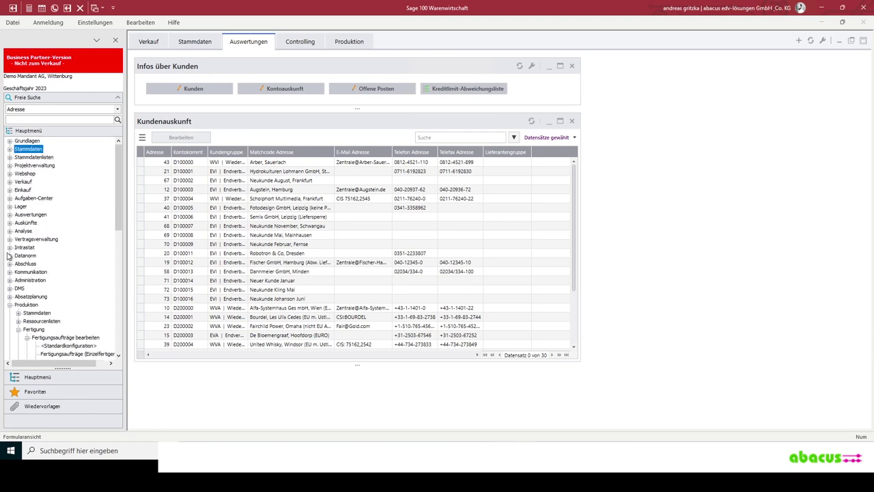
# - Start a new sales document under Verkauf, load the Sauerlach customer, and go to Positionen
pyautogui.click(9, 304)
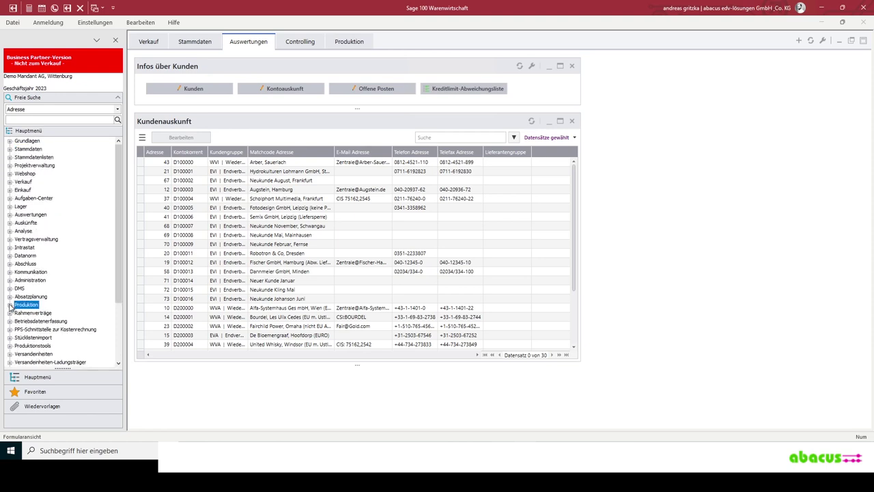
pyautogui.click(10, 182)
pyautogui.click(58, 190)
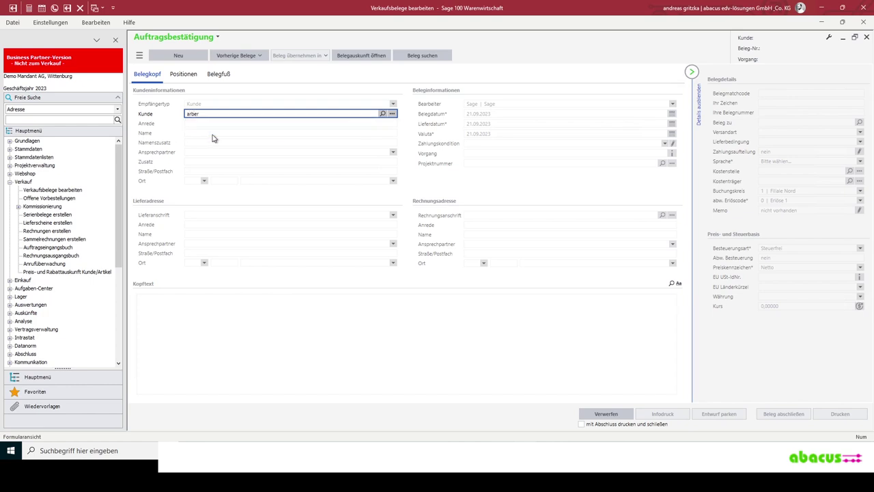
pyautogui.press('Tab')
pyautogui.click(183, 74)
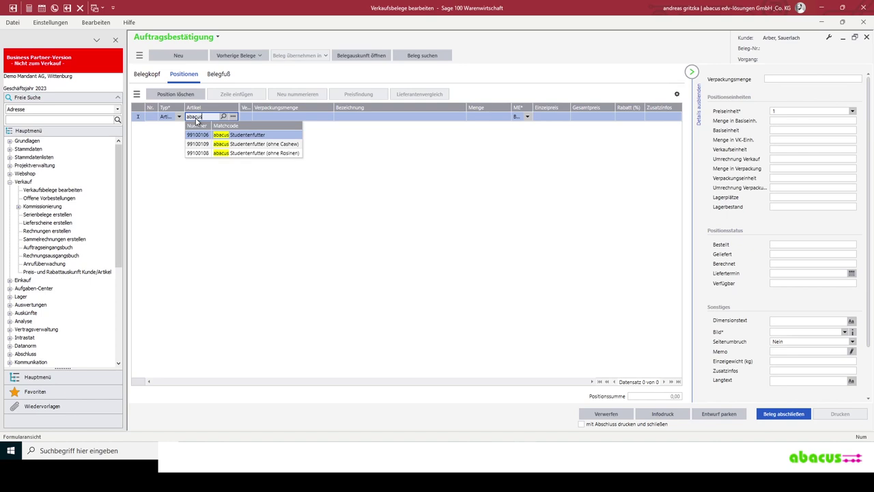
# - Add abacus Studentenfutter 75g, ohne Cashew and ohne Rosinen (99100106, 99100109, 99100108) as three positions
pyautogui.write('abacus')
pyautogui.press('Return')
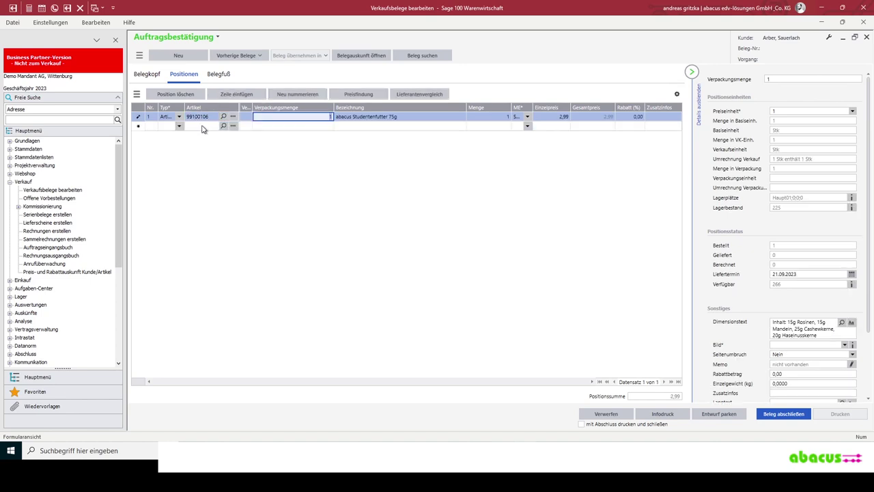
pyautogui.click(202, 126)
pyautogui.write('abacus')
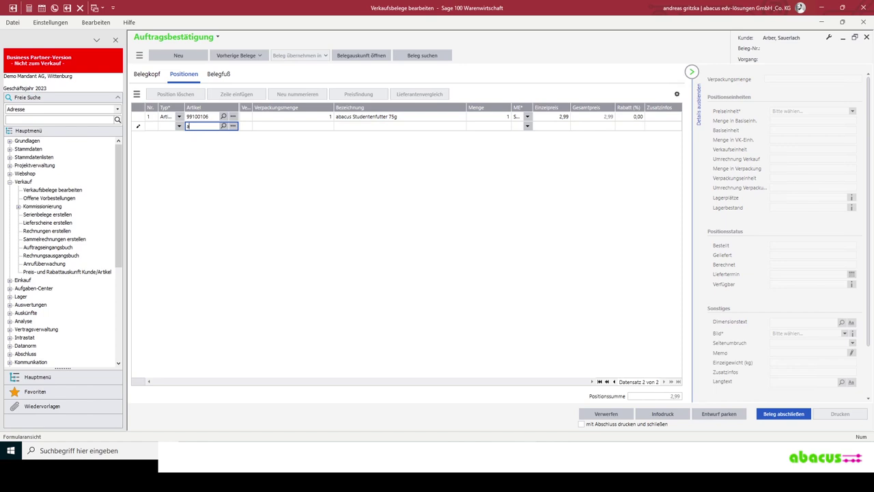
pyautogui.click(201, 127)
pyautogui.press('Return')
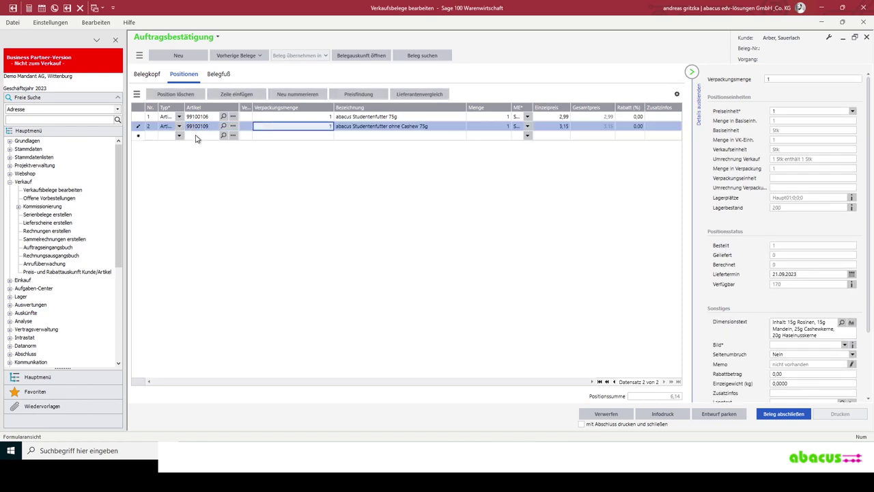
pyautogui.click(198, 136)
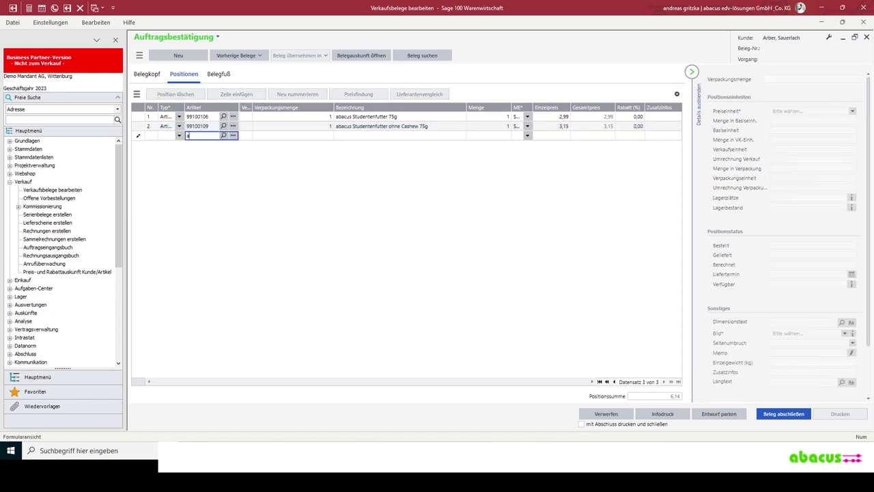
pyautogui.press('Down')
pyautogui.press('Down')
pyautogui.press('Return')
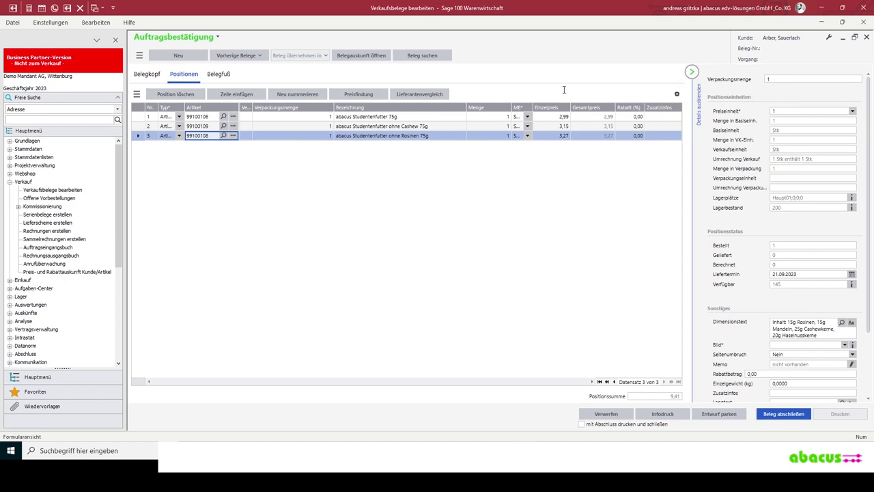
pyautogui.press('Tab')
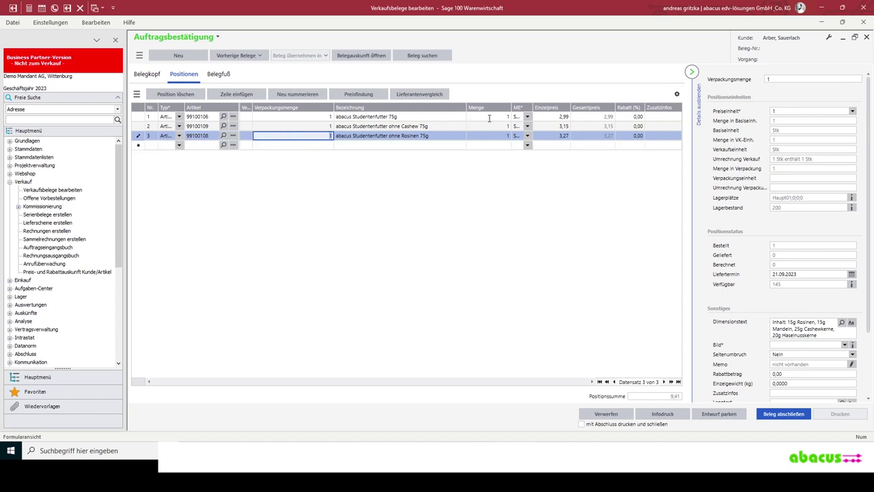
# - Set the position quantities to 5, 3 and 2 pieces
pyautogui.click(489, 117)
pyautogui.write('5')
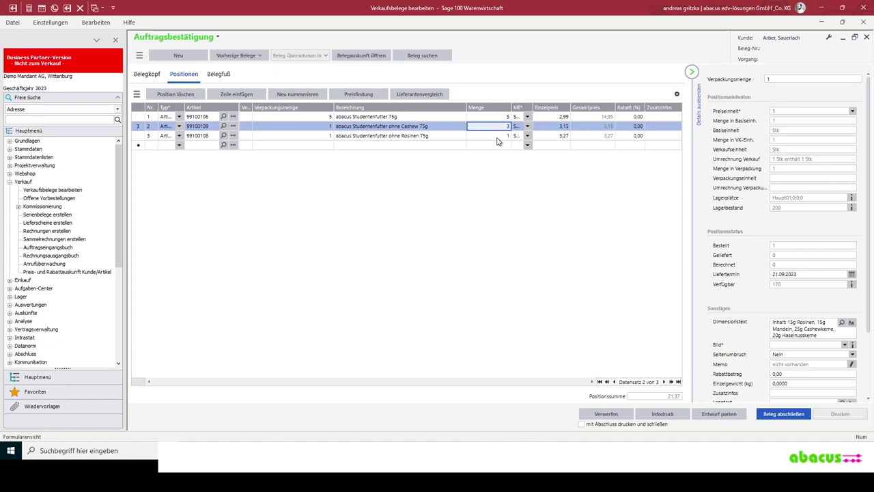
pyautogui.click(500, 136)
pyautogui.write('2')
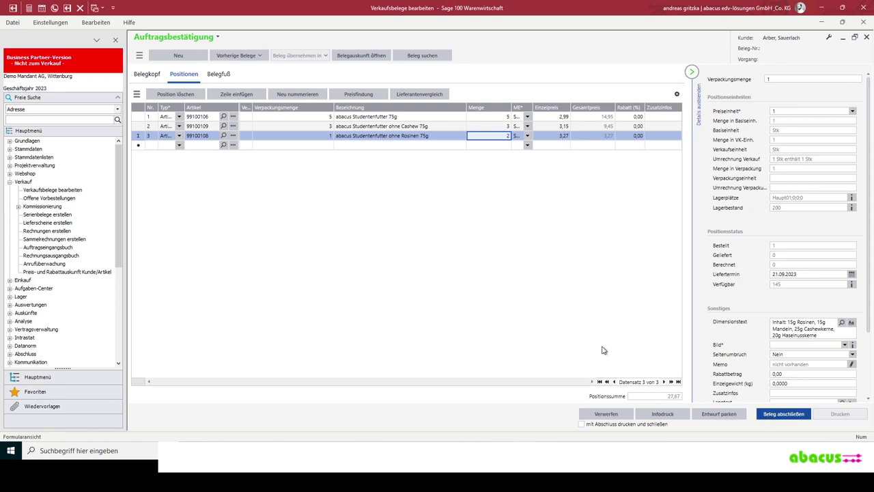
pyautogui.click(146, 75)
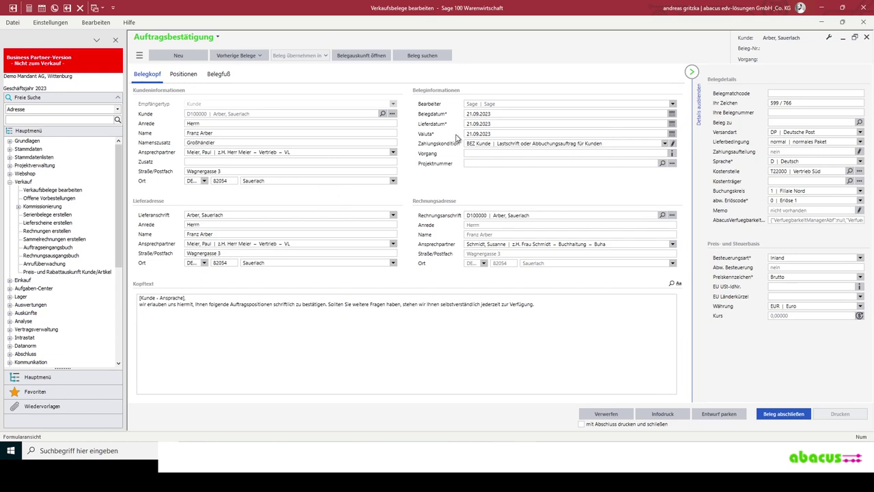
# - Review the Belegkopf fields, keep the existing Zahlungskondition, and save the order confirmation with Ctrl+S
pyautogui.press('Tab')
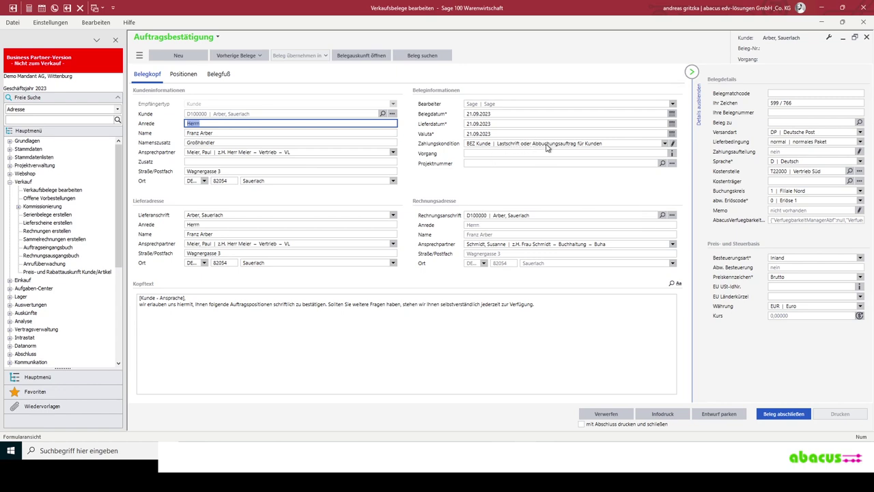
pyautogui.click(545, 145)
pyautogui.click(546, 144)
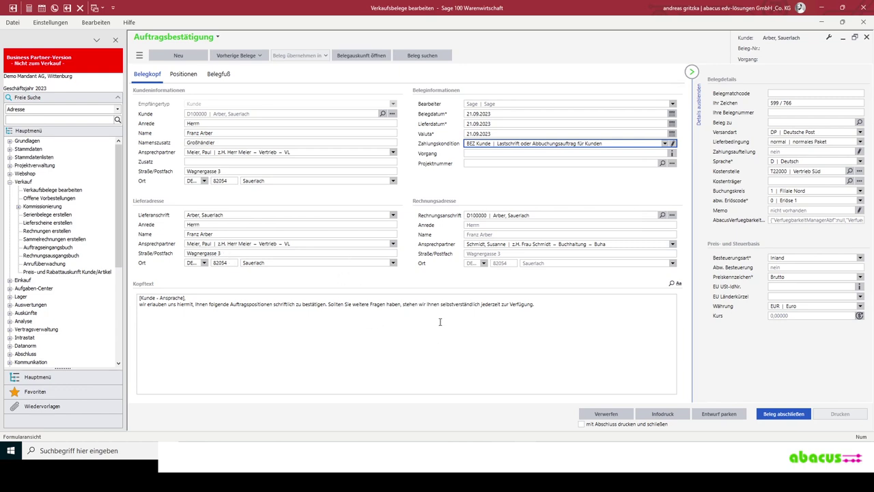
pyautogui.click(596, 339)
pyautogui.hotkey('ctrl', 's')
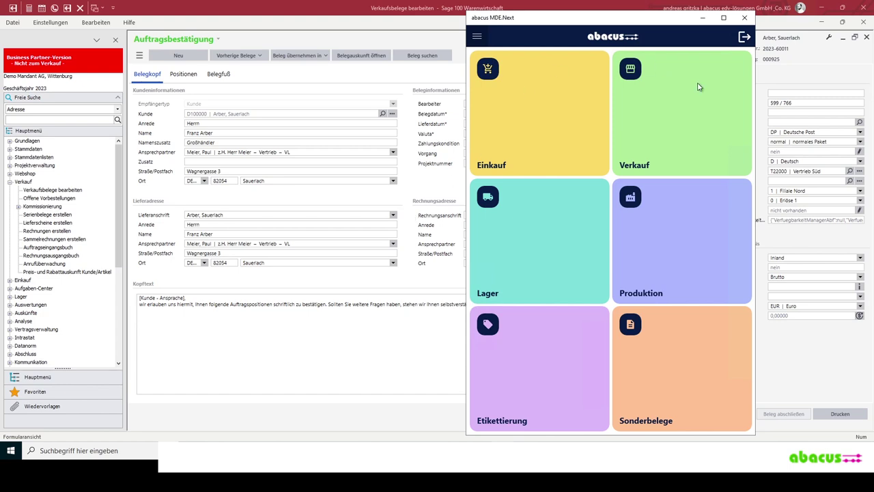
# - Log in to abacus MDE.Next as user Verkauf1 and open the Verkauf area
pyautogui.click(668, 113)
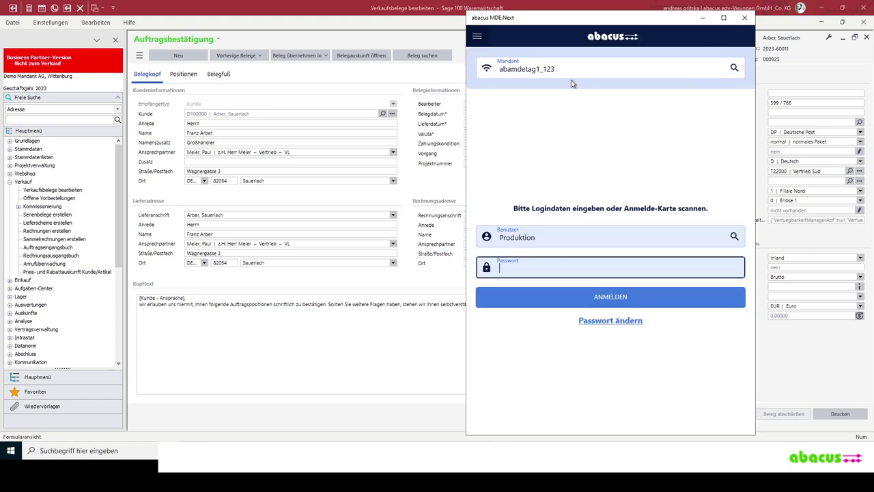
pyautogui.click(733, 239)
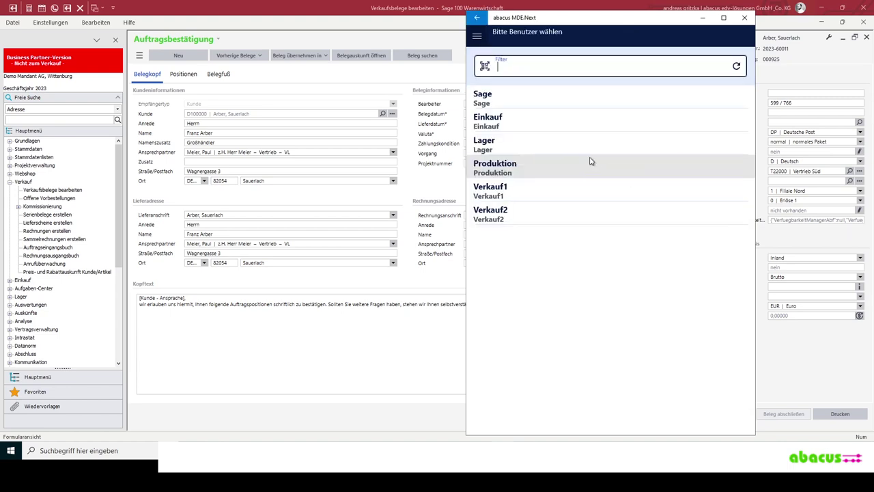
pyautogui.click(512, 195)
pyautogui.click(604, 299)
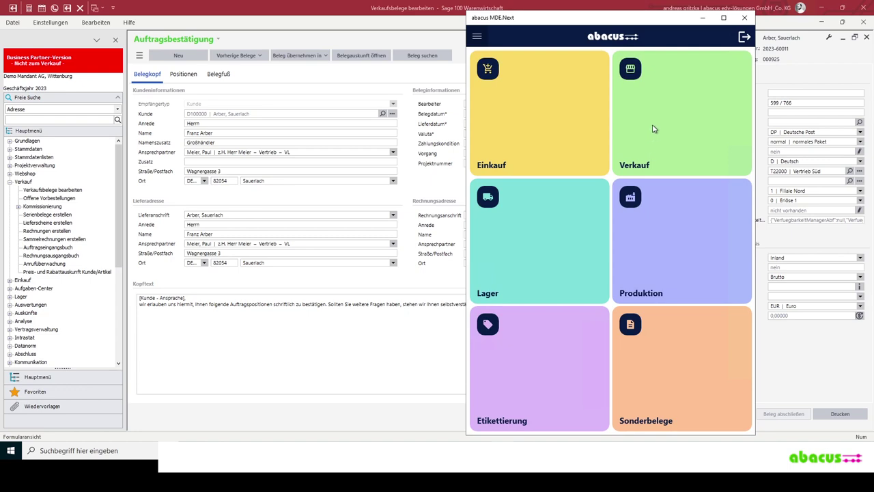
pyautogui.click(654, 127)
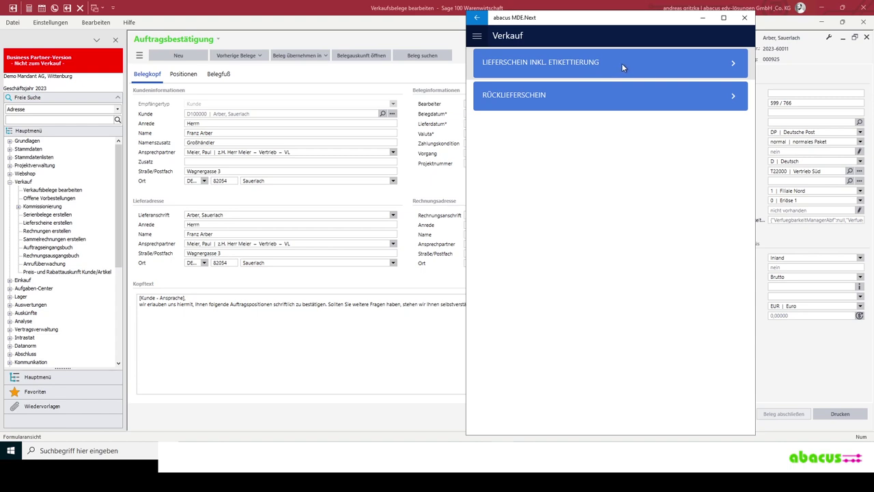
# - Open Lieferschein inkl. Etikettierung from the Verkauf page
pyautogui.click(619, 62)
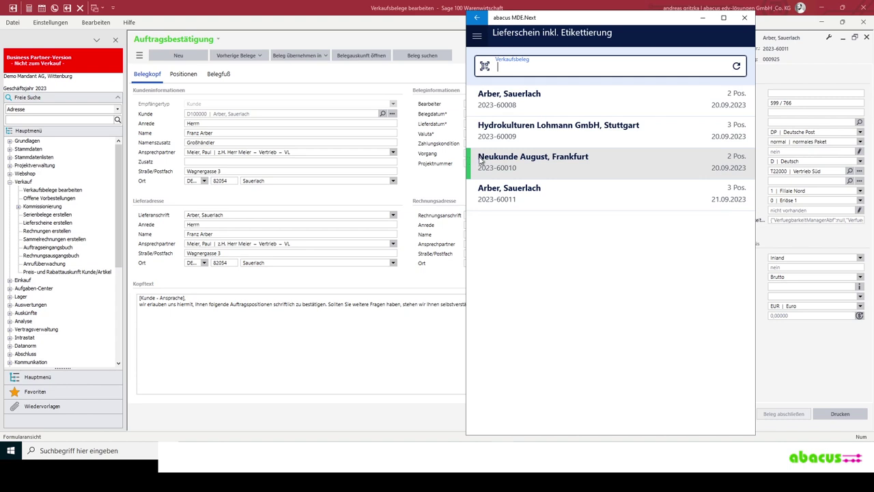
# - Select sales document 2023-60011 for the Sauerlach customer (3 positions, 21.09.2023)
pyautogui.click(555, 198)
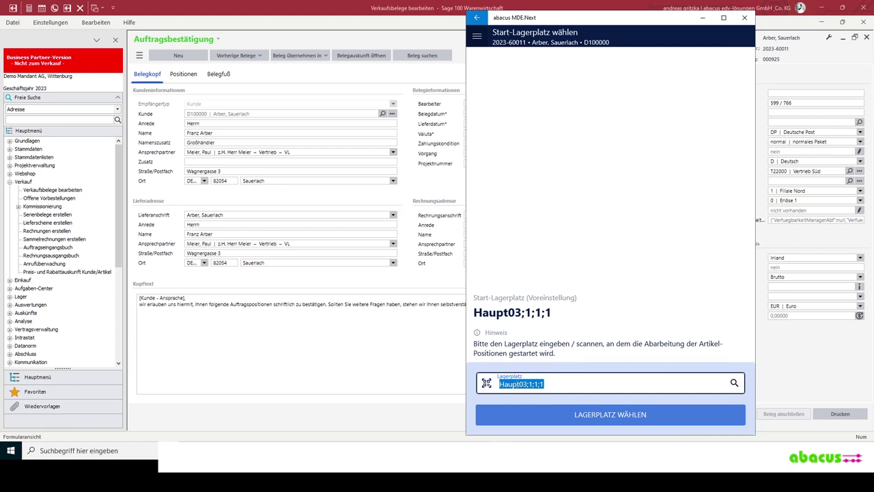
# - Accept start location Haupt03;1;1;1 and get ready to enter article 99100106 in Artikel / NVE
pyautogui.click(574, 419)
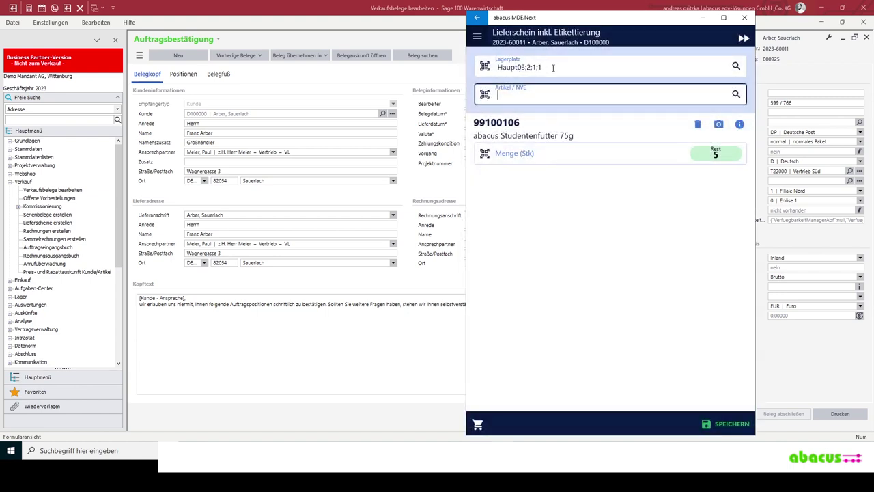
pyautogui.click(553, 68)
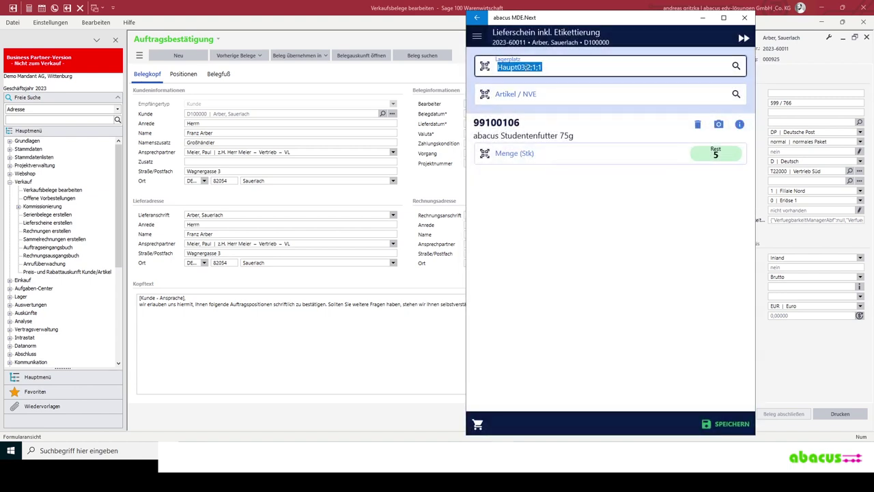
pyautogui.click(558, 67)
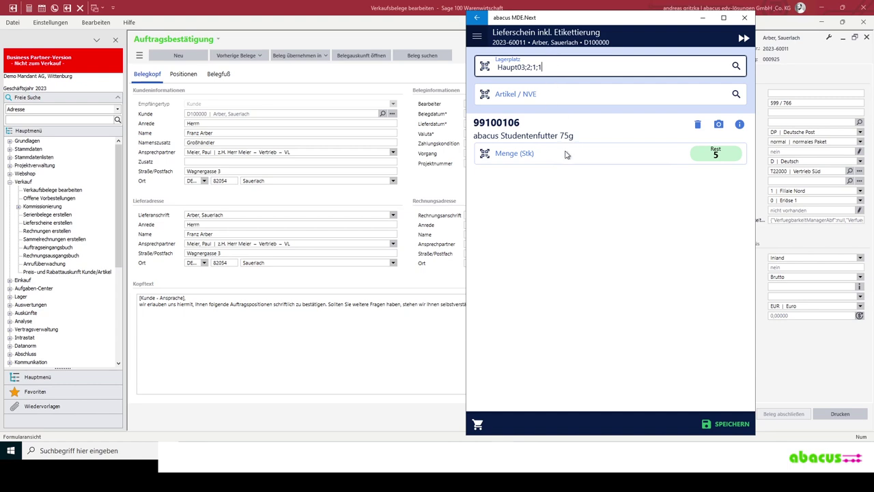
pyautogui.click(635, 95)
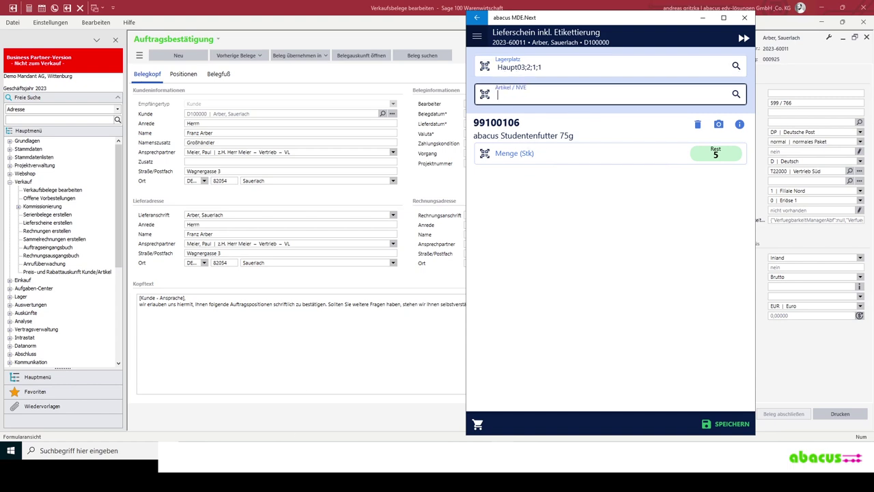
pyautogui.hotkey('alt', 'Tab')
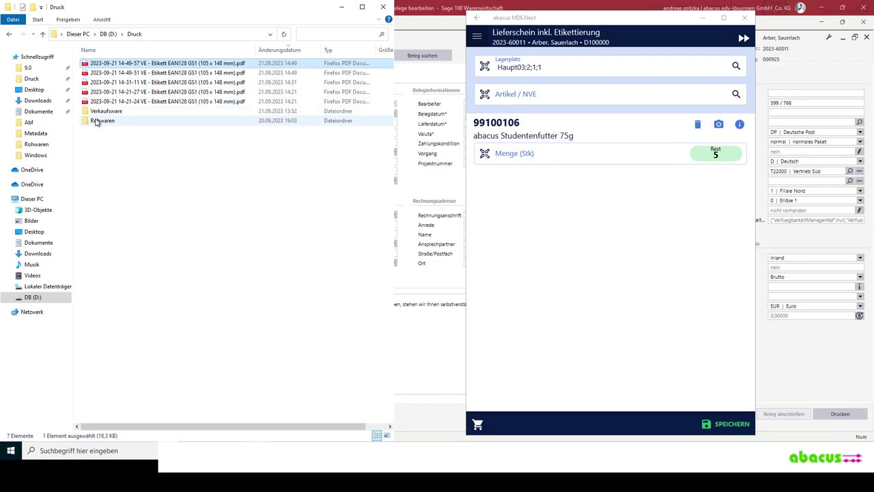
# - Book the Studentenfutter 75g position with its label's NVE from Verkaufsware, confirming quantity 5
pyautogui.doubleClick(102, 111)
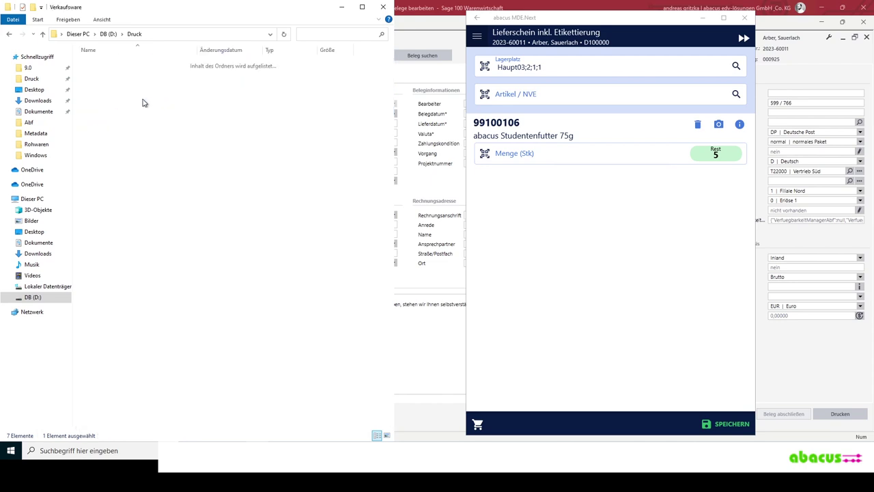
pyautogui.doubleClick(119, 83)
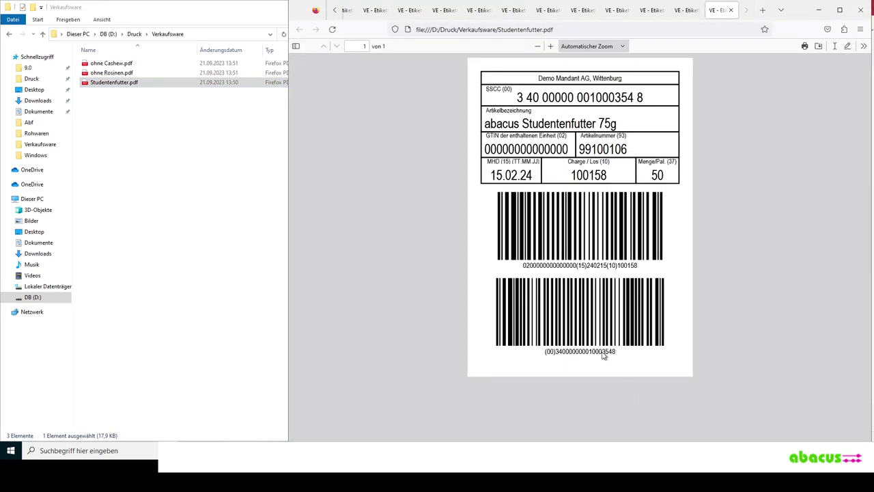
pyautogui.doubleClick(603, 351)
pyautogui.hotkey('ctrl', 'c')
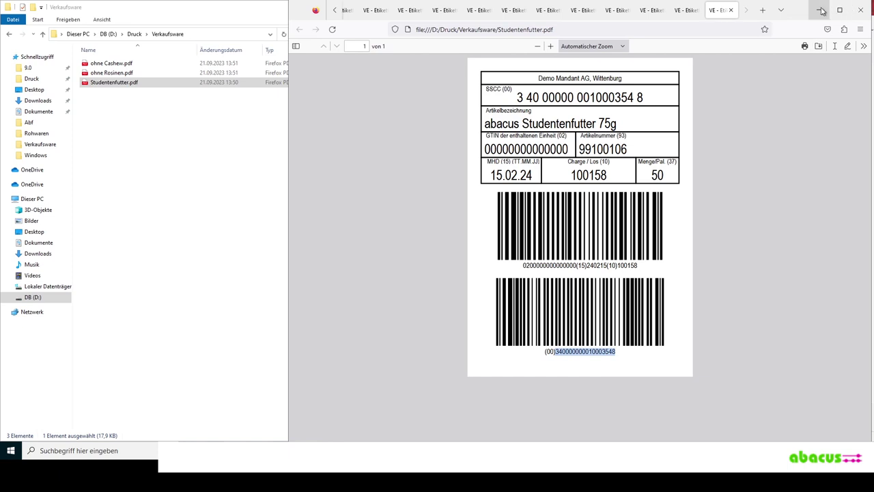
pyautogui.click(818, 10)
pyautogui.click(532, 99)
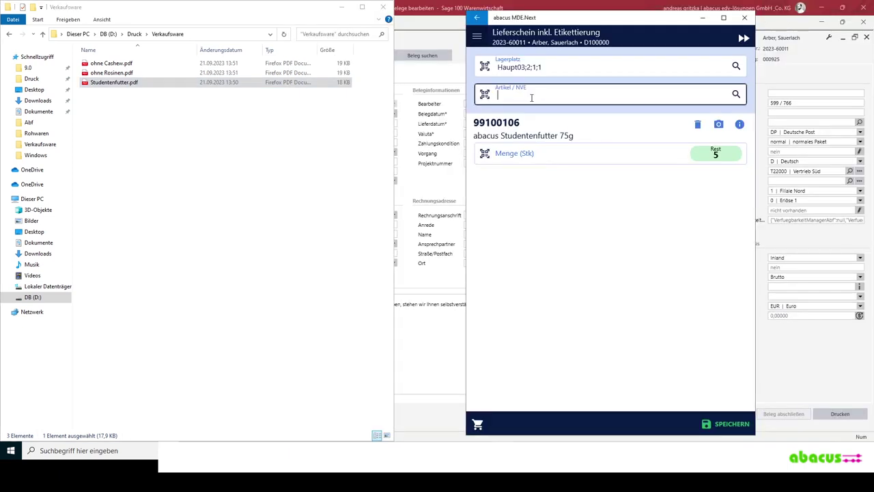
pyautogui.hotkey('ctrl', 'v')
pyautogui.press('Return')
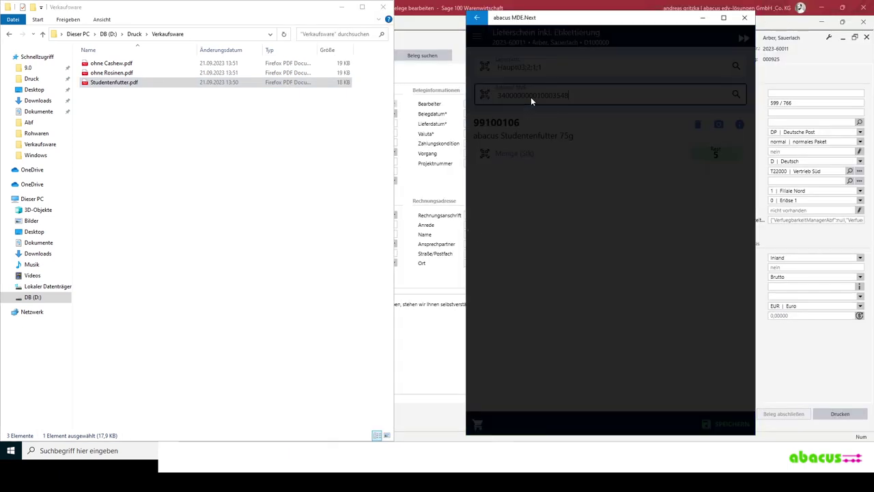
pyautogui.press('Return')
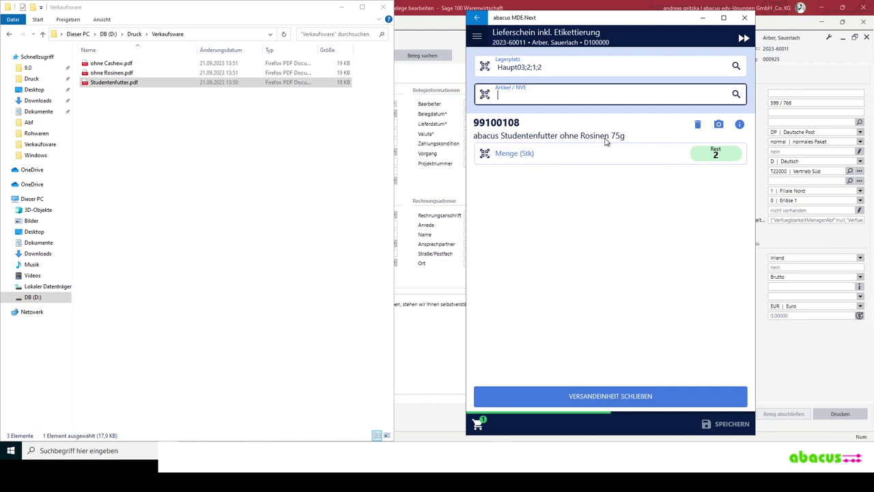
pyautogui.click(104, 73)
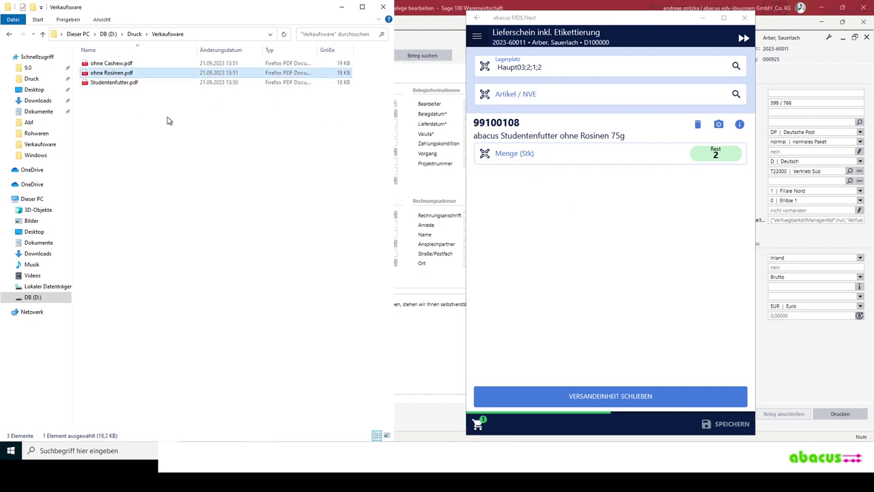
pyautogui.press('Return')
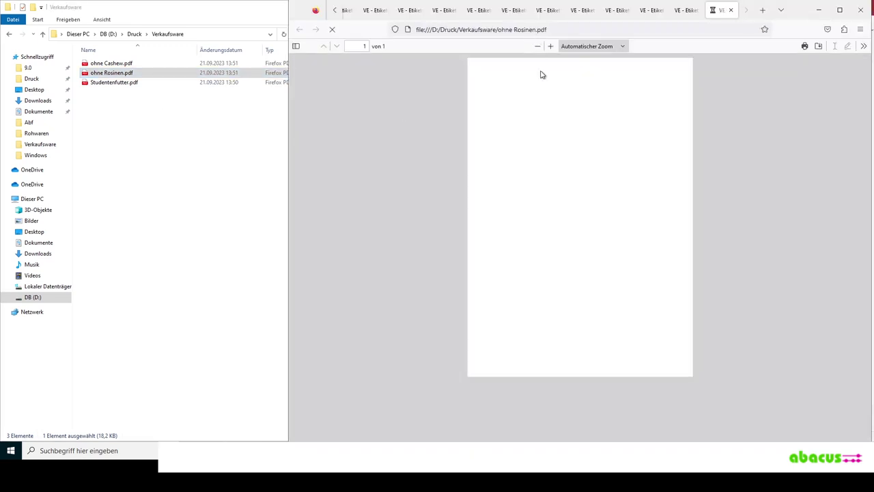
pyautogui.doubleClick(588, 351)
pyautogui.hotkey('ctrl', 'c')
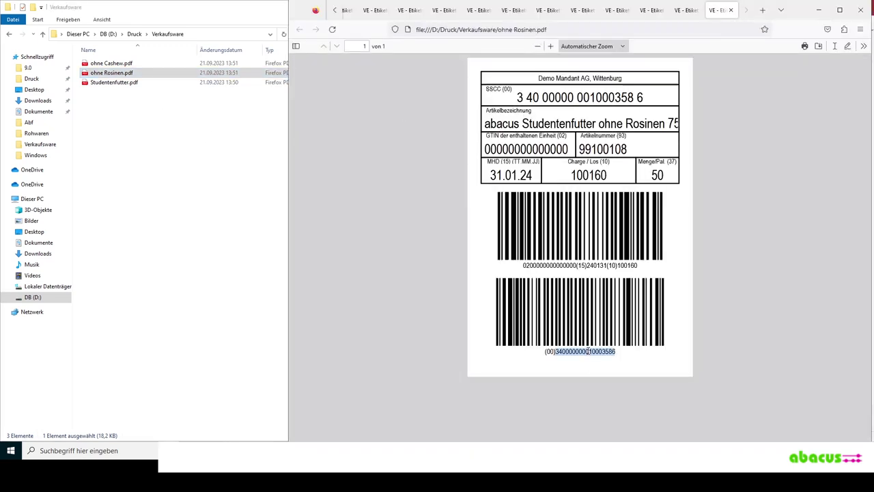
pyautogui.hotkey('alt', 'Tab')
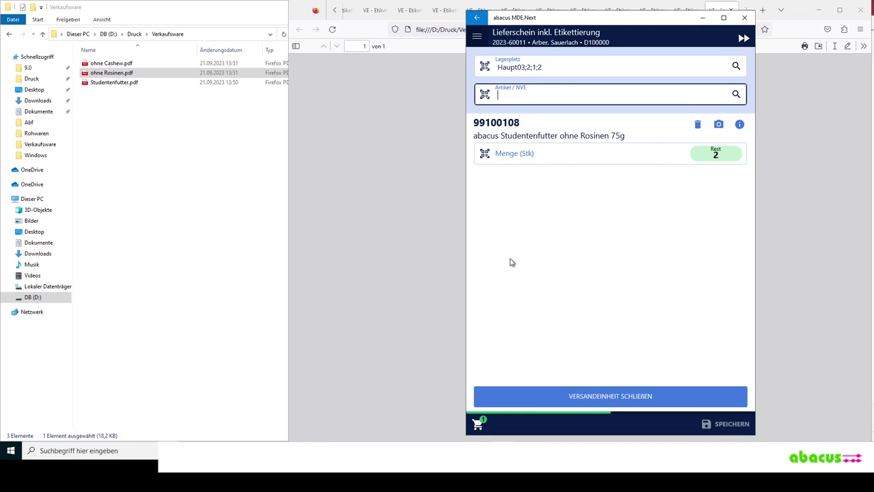
pyautogui.write('00')
pyautogui.hotkey('ctrl', 'v')
pyautogui.press('Return')
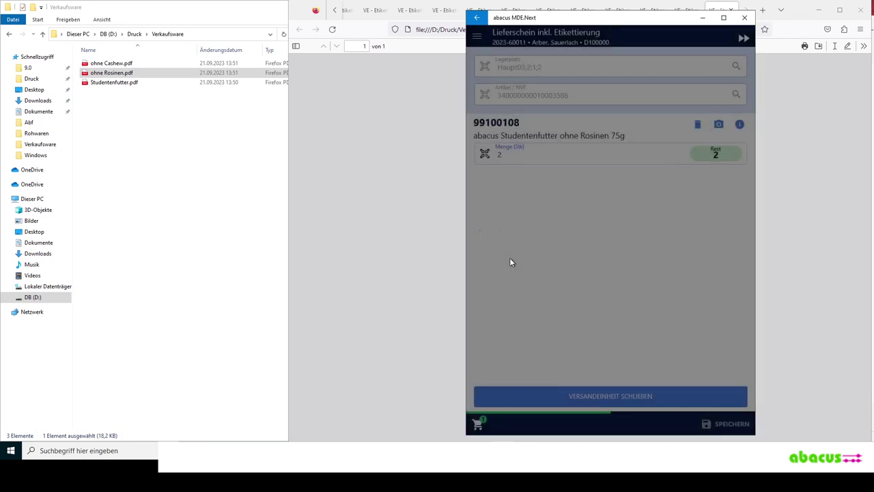
pyautogui.press('Return')
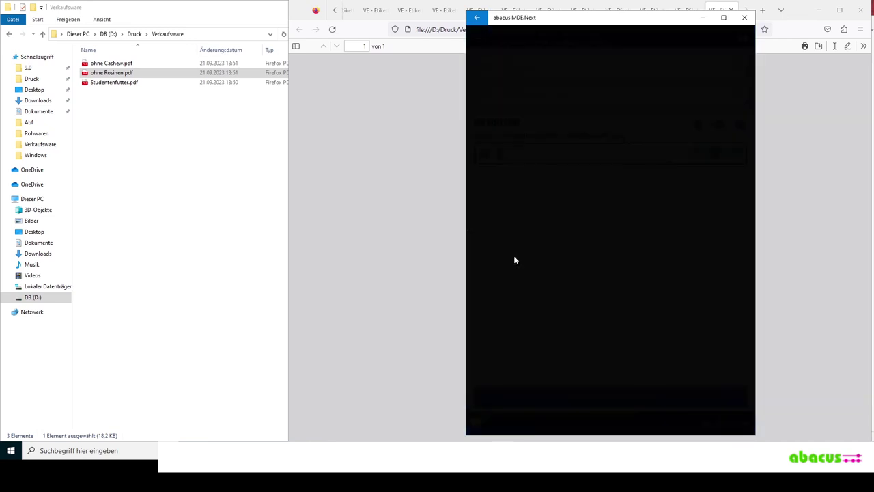
pyautogui.click(113, 67)
pyautogui.doubleClick(113, 67)
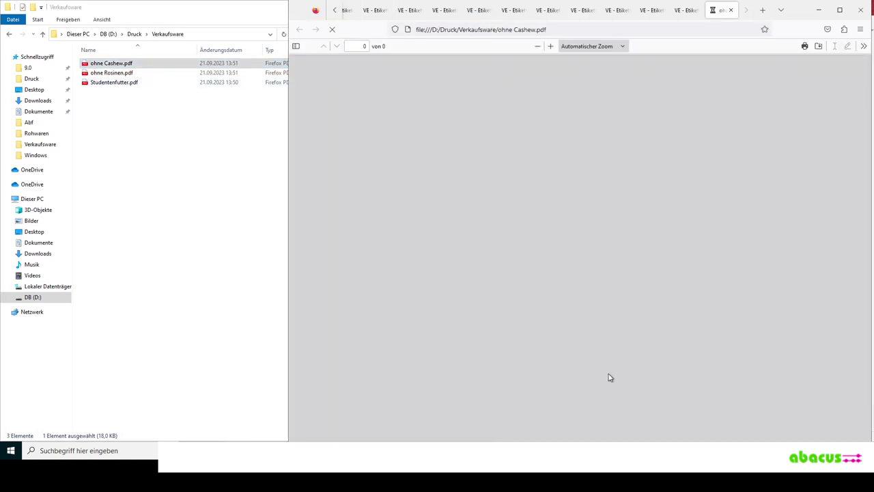
pyautogui.doubleClick(602, 353)
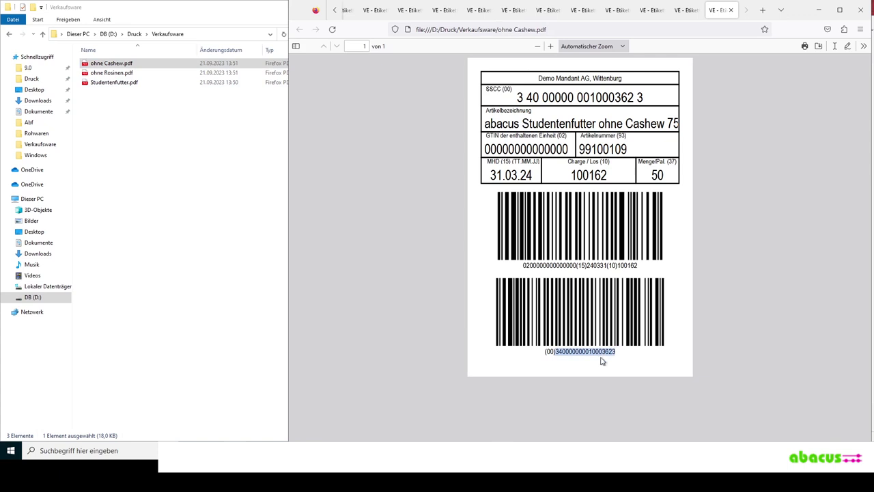
pyautogui.hotkey('alt', 'Tab')
pyautogui.write('00340000000010003623')
pyautogui.press('Return')
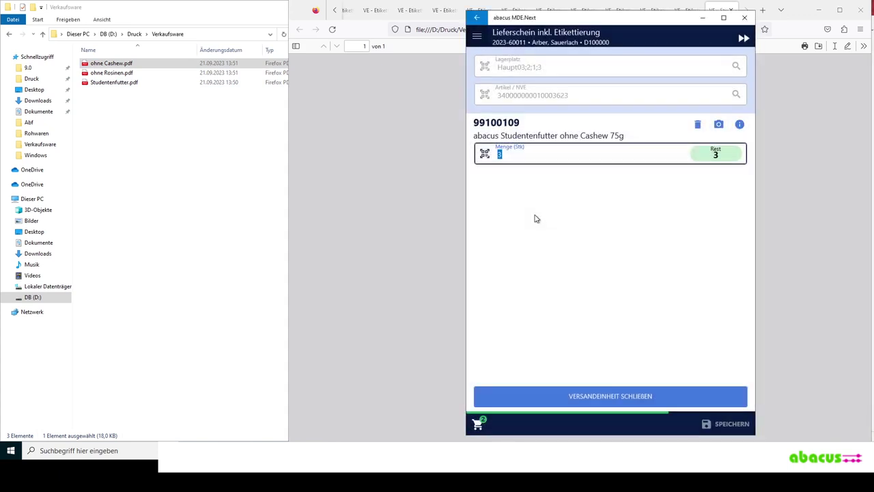
pyautogui.press('Return')
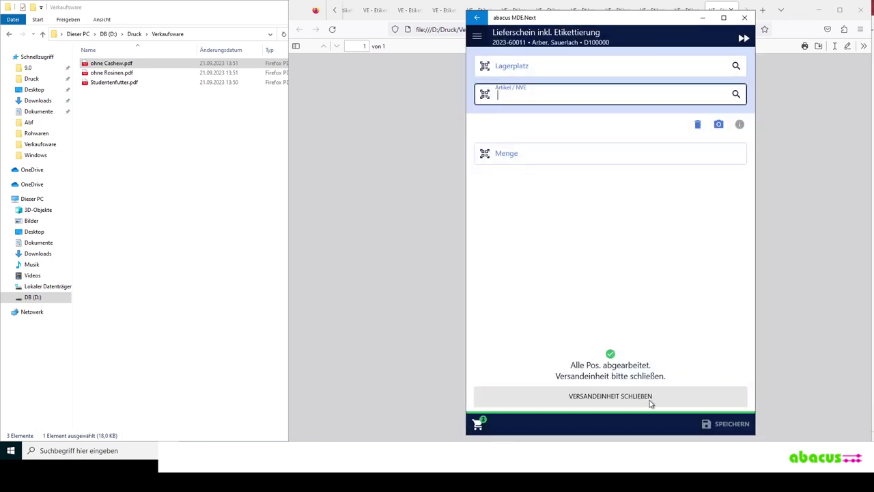
# - Close the shipping unit on load carrier PP (Paket) to save delivery note 2023-60011
pyautogui.click(729, 424)
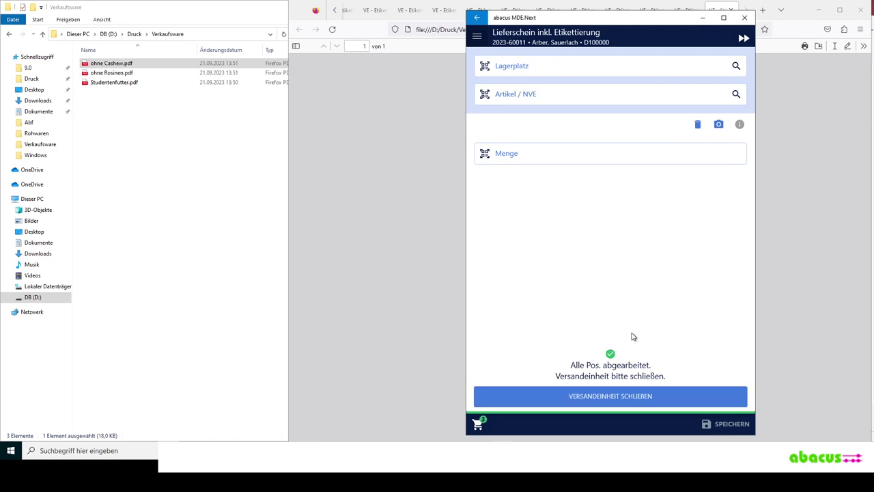
pyautogui.click(642, 397)
pyautogui.click(602, 394)
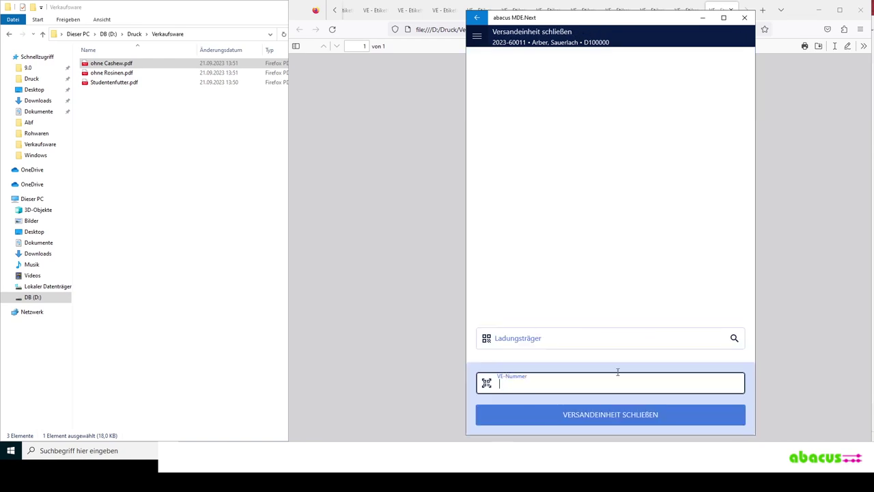
pyautogui.click(734, 339)
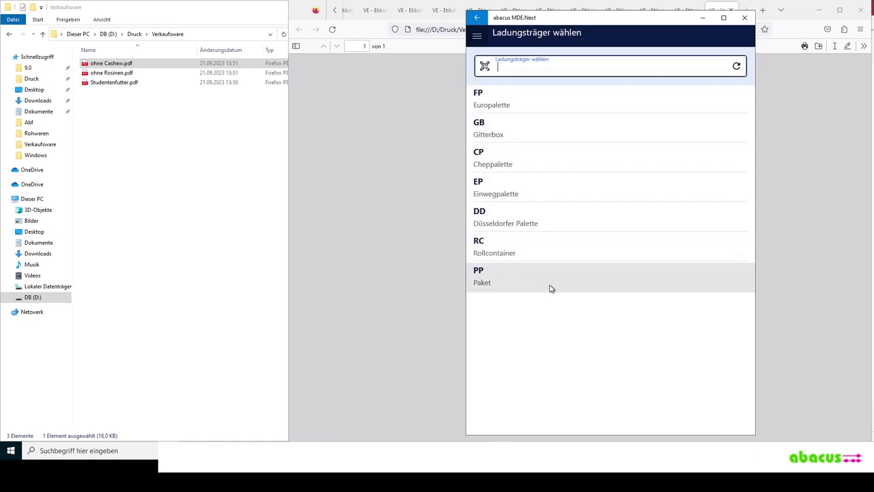
pyautogui.click(607, 280)
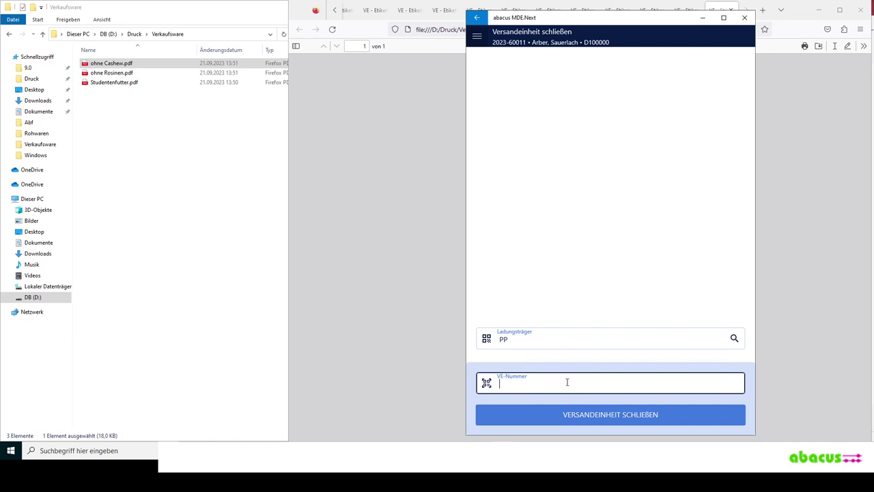
pyautogui.click(584, 422)
pyautogui.click(613, 414)
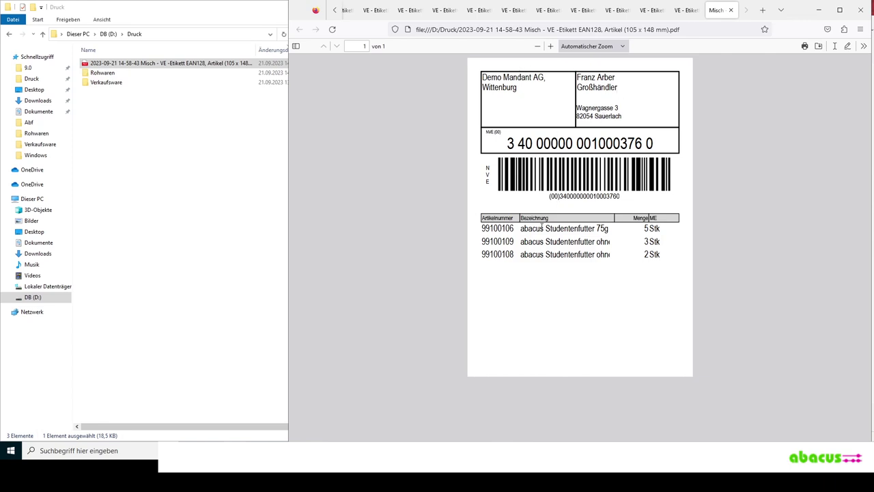
# - Select and deselect the article rows in the shipping label PDF, then minimise Firefox
pyautogui.moveTo(513, 228); pyautogui.dragTo(658, 255)
pyautogui.click(662, 295)
pyautogui.click(818, 12)
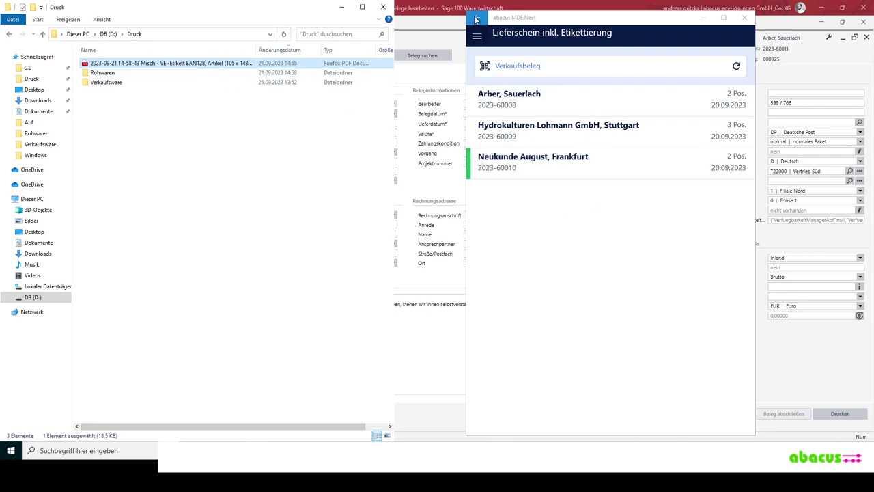
# - Check the quick info for process 000925 and its delivery note 2023-20001
pyautogui.click(415, 337)
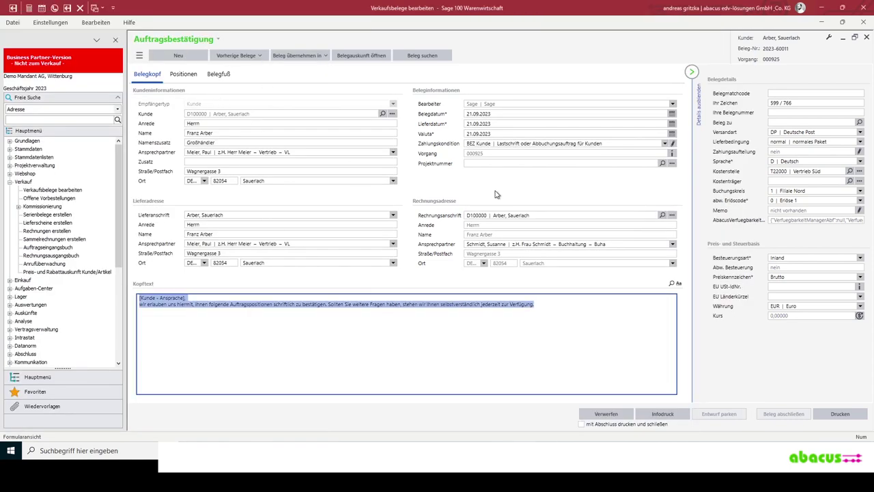
pyautogui.click(671, 156)
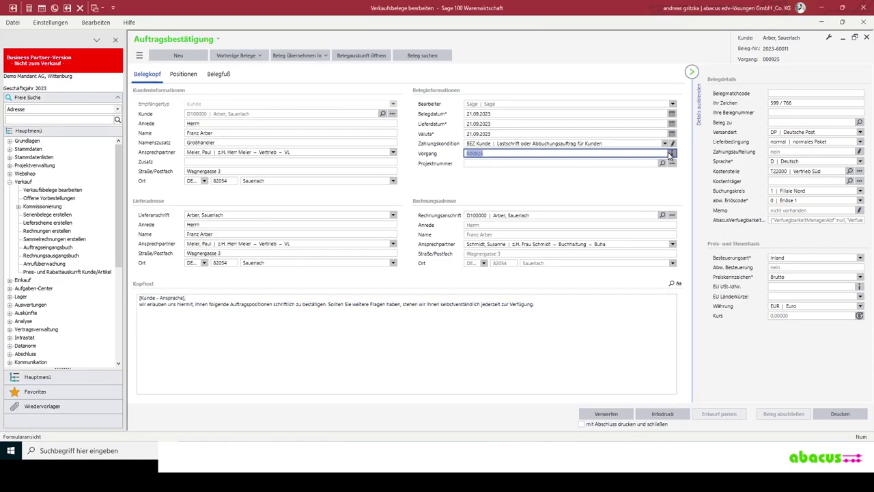
pyautogui.click(388, 156)
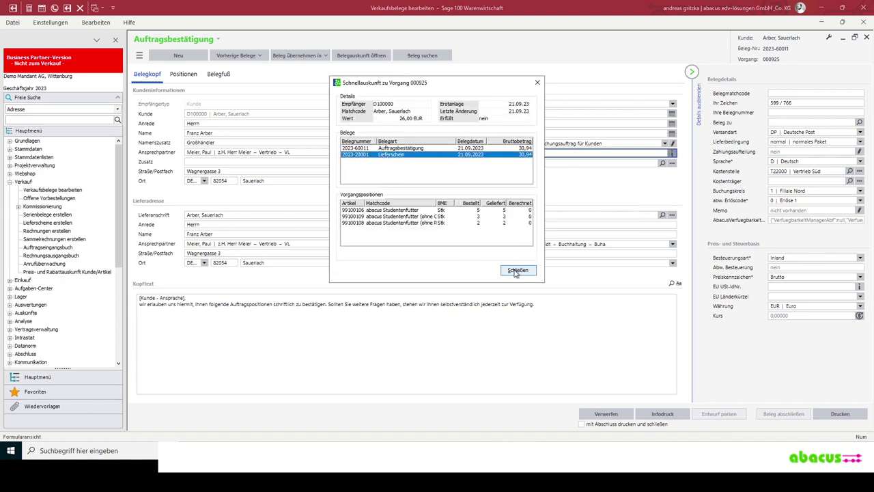
pyautogui.click(517, 269)
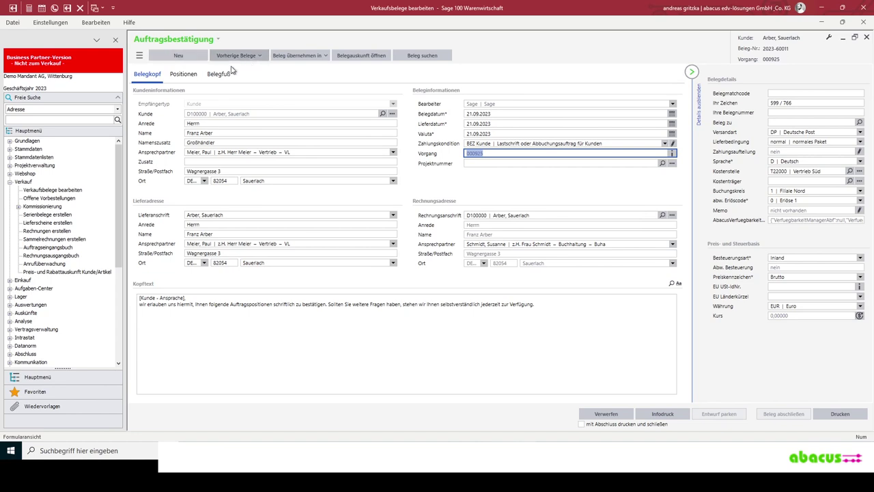
# - Go to delivery note 2023-20001 with Gehe zu and generate its Infodruck preview
pyautogui.click(140, 56)
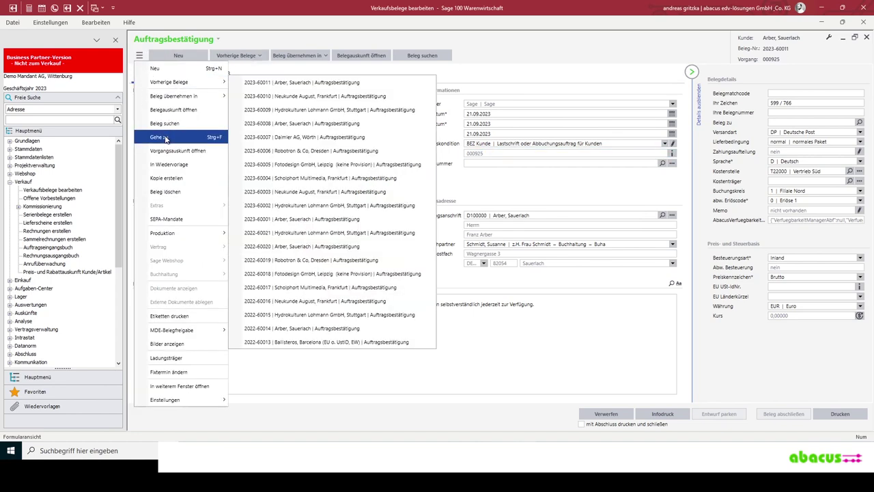
pyautogui.click(170, 138)
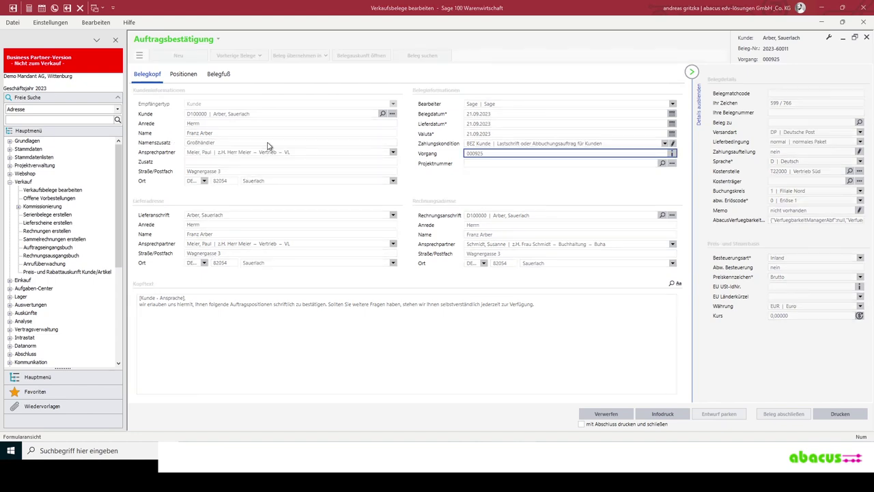
pyautogui.write('20001')
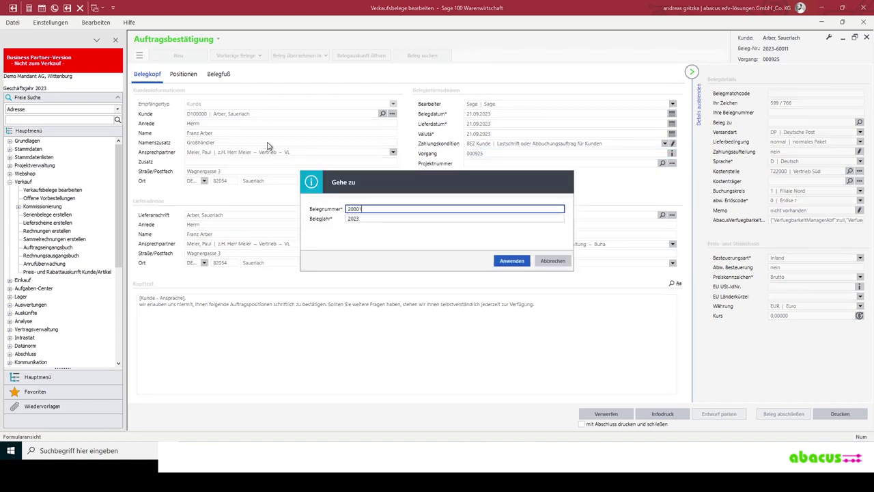
pyautogui.press('Tab')
pyautogui.click(514, 262)
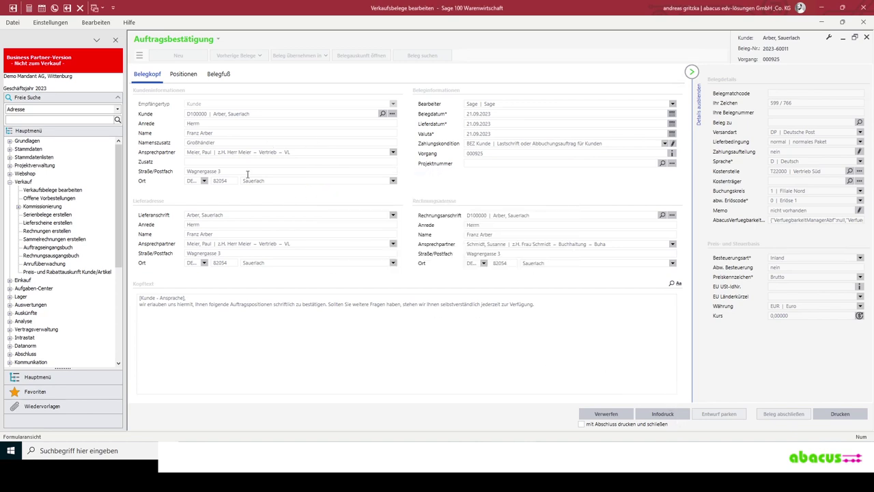
pyautogui.click(663, 415)
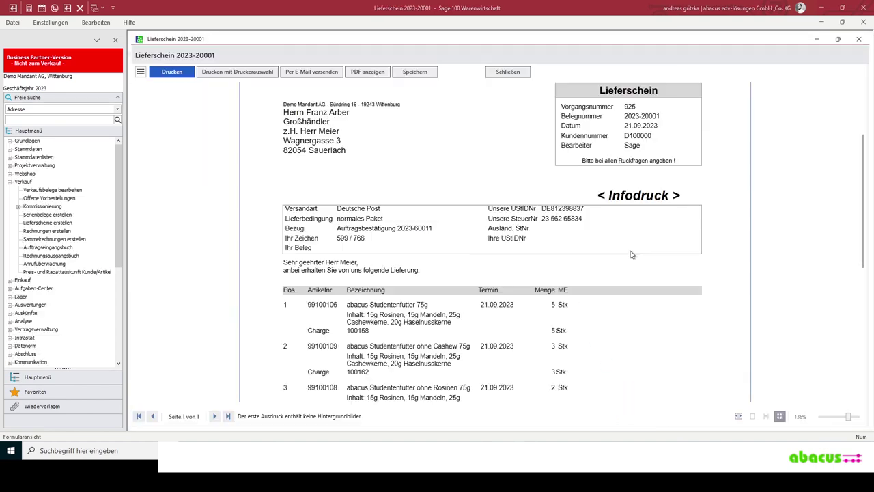
# - Scroll through the Lieferschein 2023-20001 Infodruck preview, then close it
pyautogui.scroll(2, 632, 254)
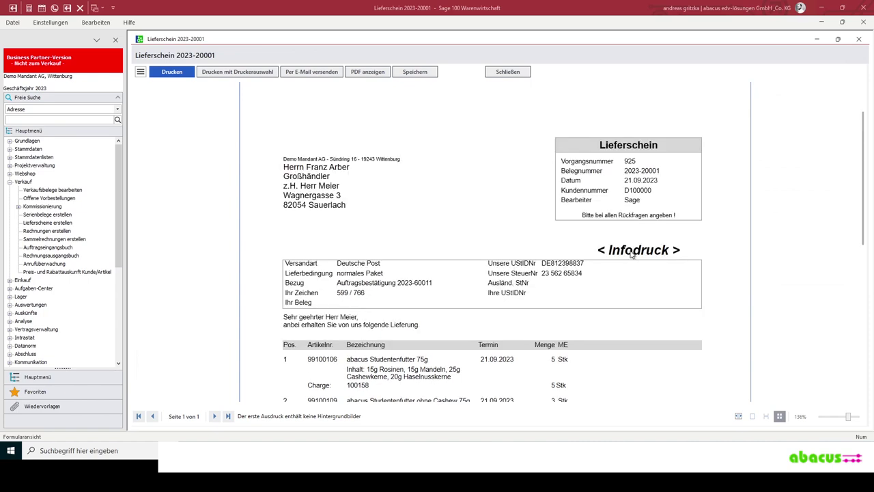
pyautogui.scroll(-2, 635, 256)
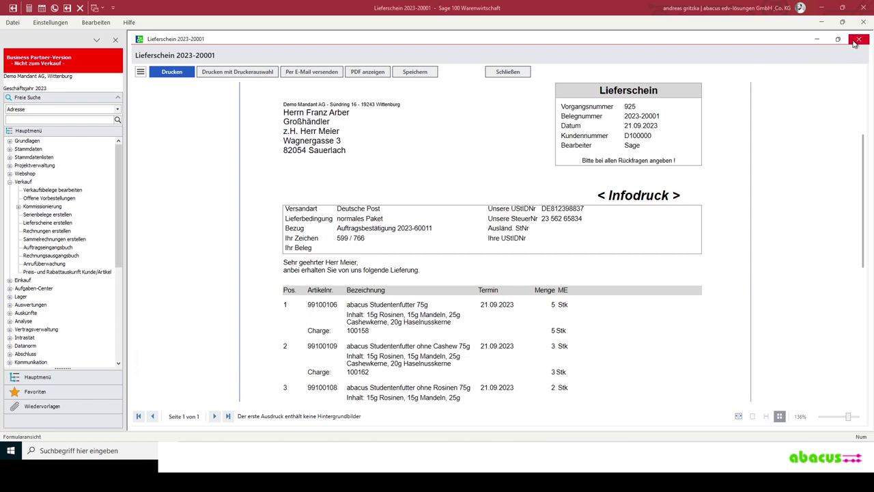
pyautogui.press('Escape')
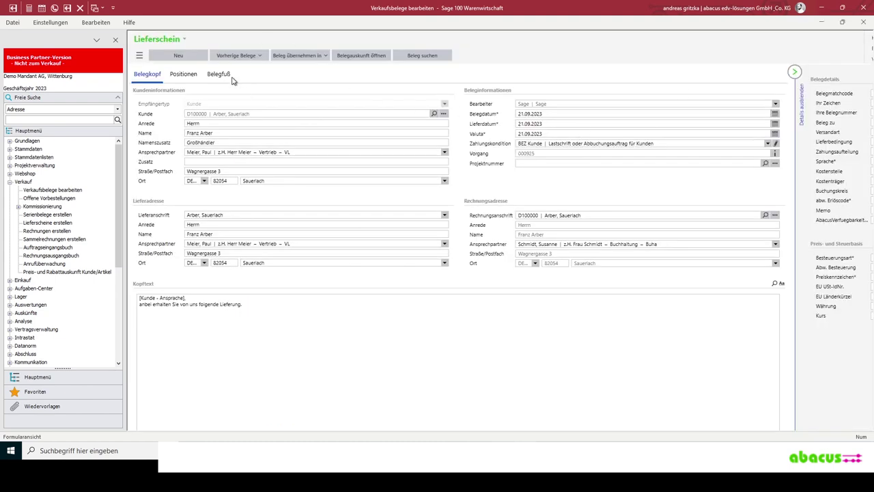
# - Check the Beleg übernehmen in options, then select Rechnungen erstellen in the navigation tree
pyautogui.click(318, 56)
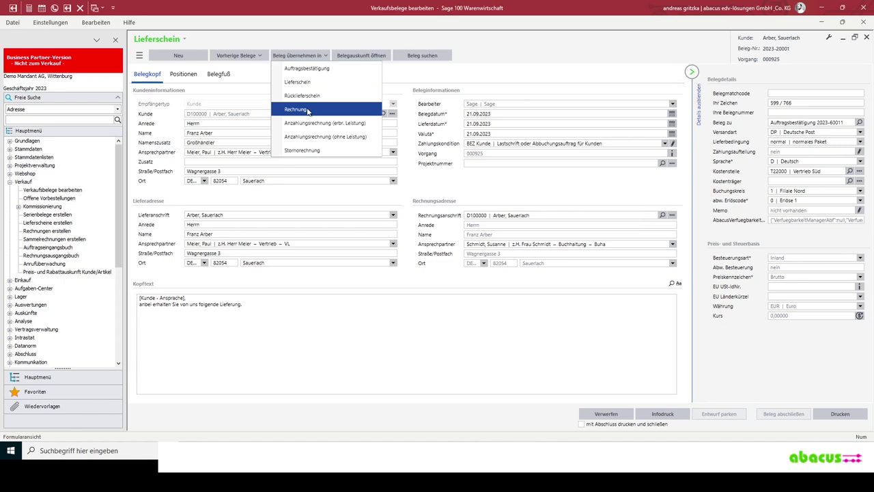
pyautogui.press('Escape')
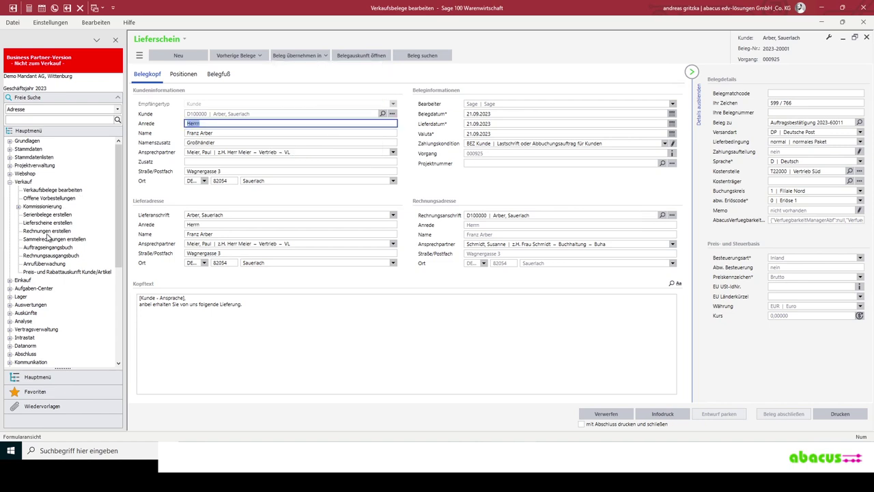
pyautogui.click(47, 231)
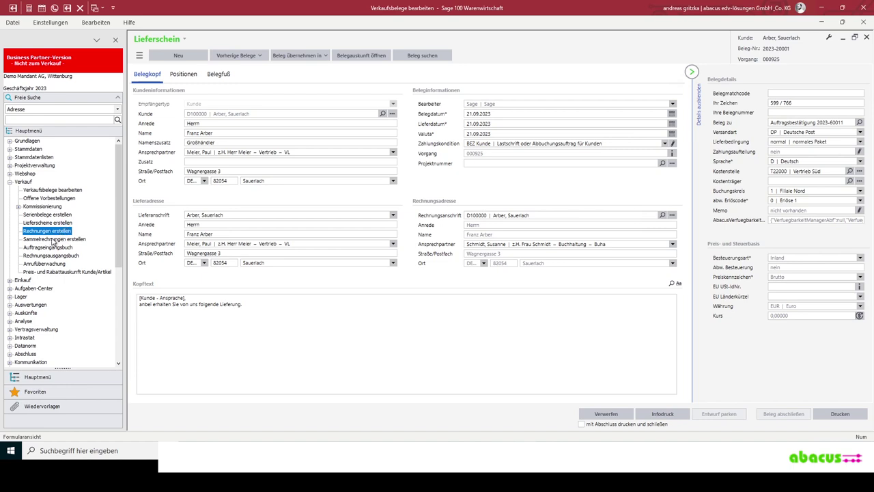
pyautogui.scroll(-2, 44, 235)
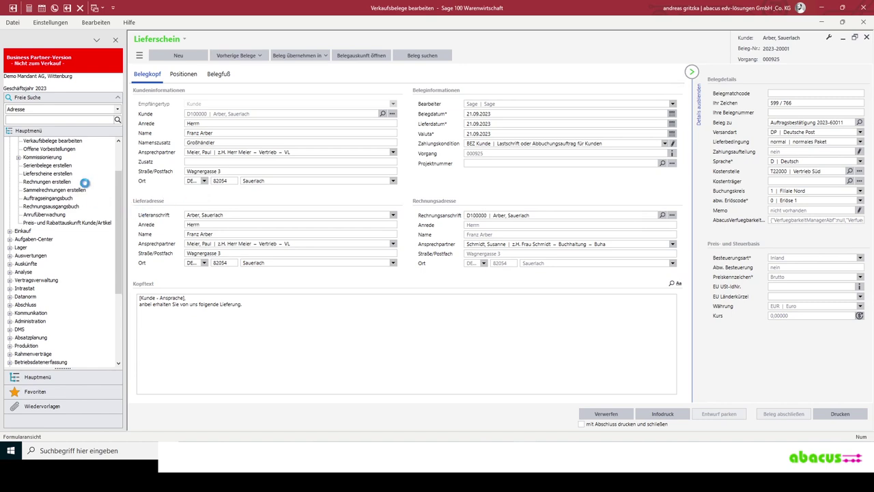
# - Close the delivery note, collapse Verkauf, and open Chargen under Chargen-Verwaltung
pyautogui.click(28, 179)
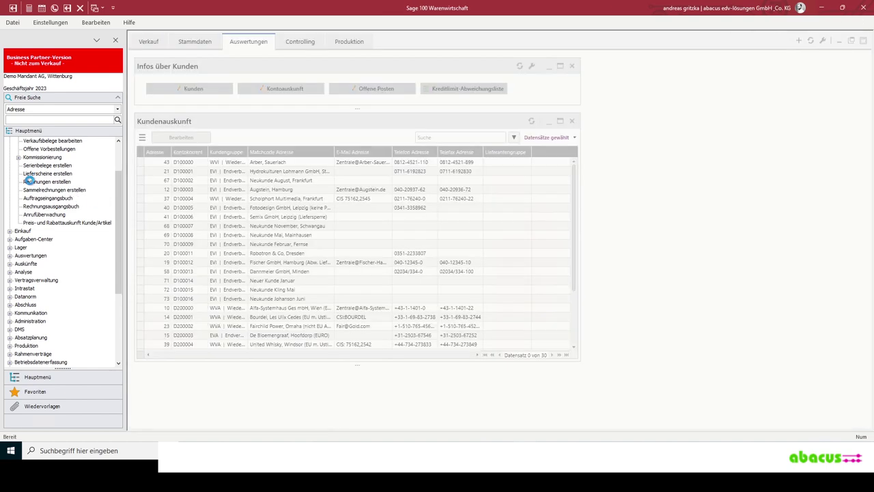
pyautogui.scroll(2, 21, 184)
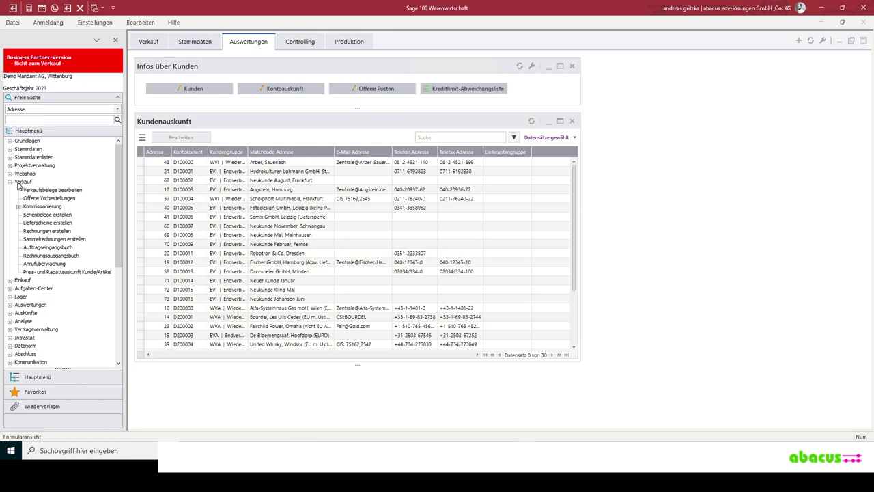
pyautogui.doubleClick(21, 182)
pyautogui.scroll(-3, 54, 254)
pyautogui.scroll(-1, 54, 260)
pyautogui.click(10, 288)
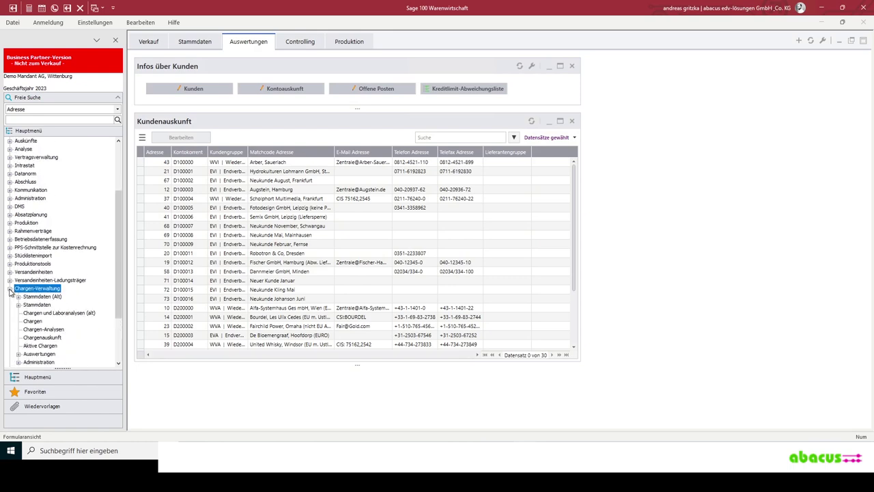
pyautogui.doubleClick(33, 322)
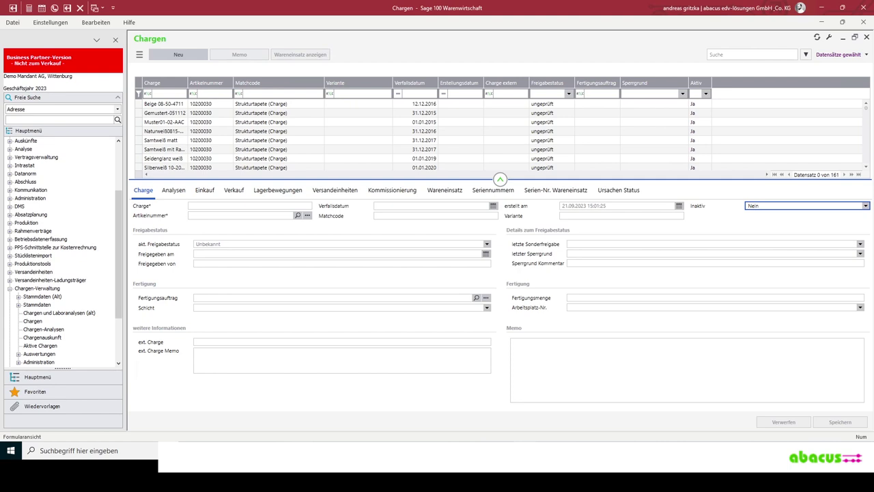
# - Filter batches to 100090 and inspect its release date, releaser <System>, and purchase documents
pyautogui.click(168, 94)
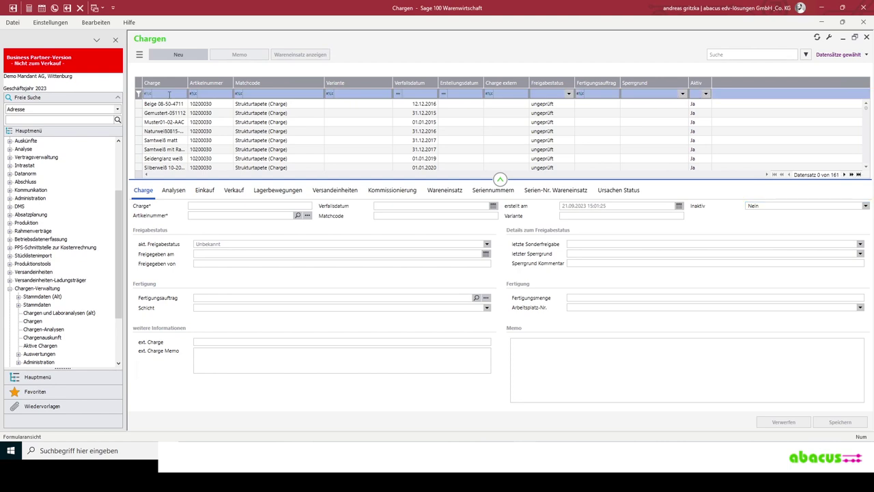
pyautogui.write('100090')
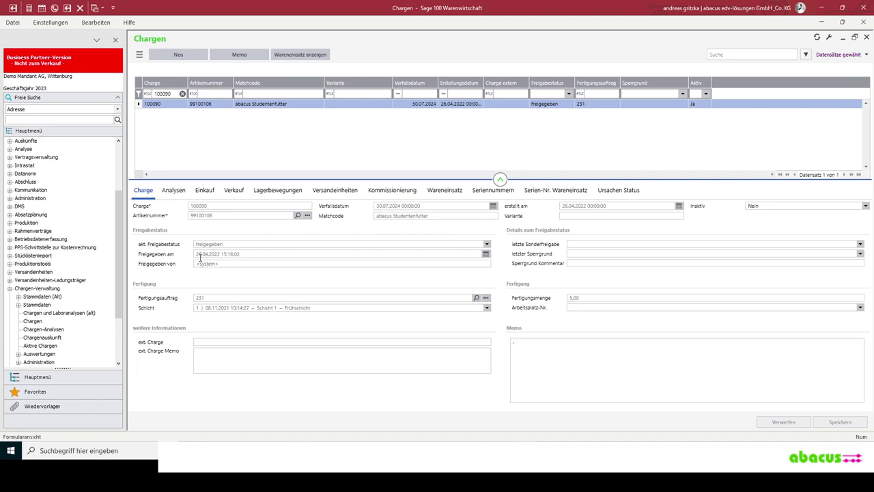
pyautogui.click(210, 255)
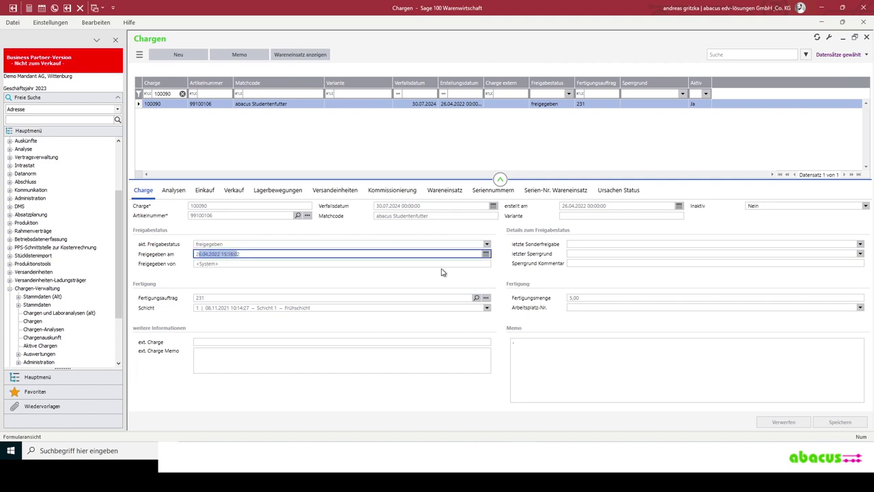
pyautogui.click(201, 264)
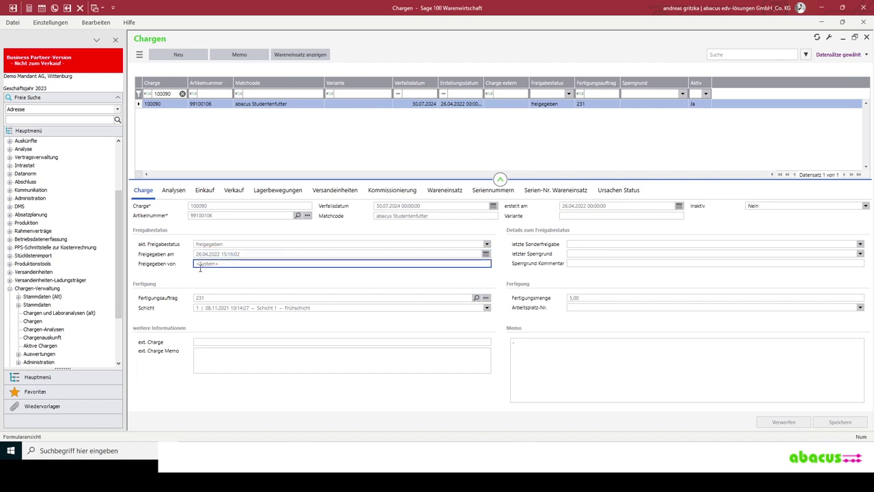
pyautogui.click(196, 265)
pyautogui.click(205, 191)
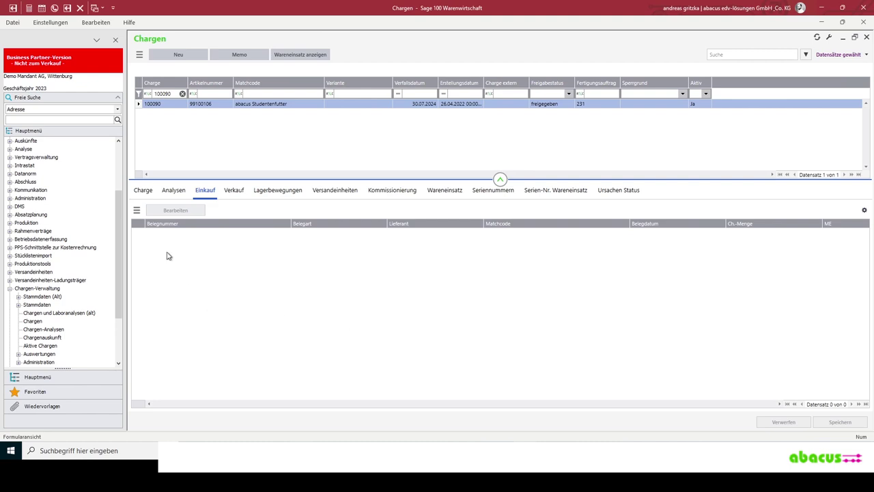
# - Review deliveries 2022-20002 and 2022-20003, then the Lagerbewegungen, Versandeinheiten and Wareneinsatz tabs
pyautogui.click(235, 193)
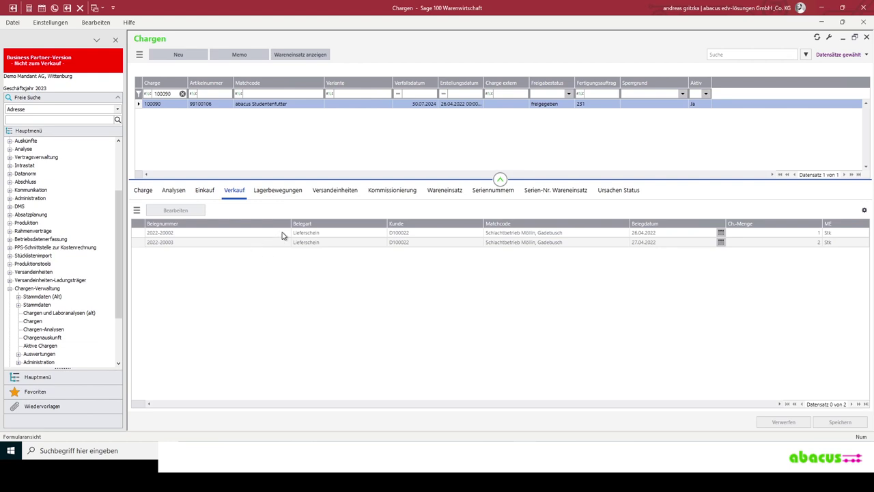
pyautogui.click(277, 232)
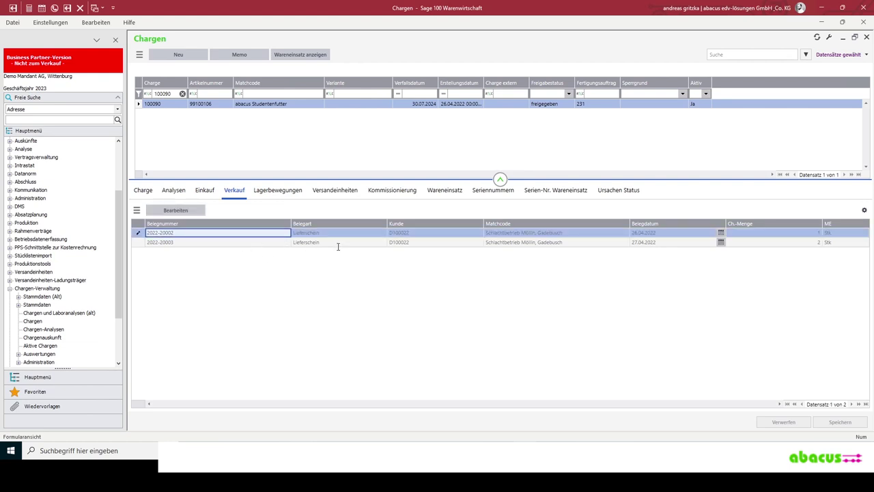
pyautogui.press('Down')
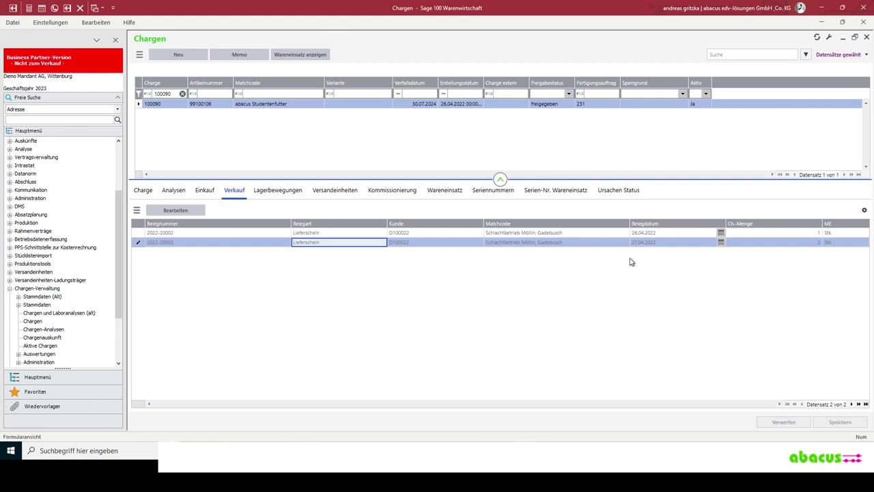
pyautogui.click(275, 194)
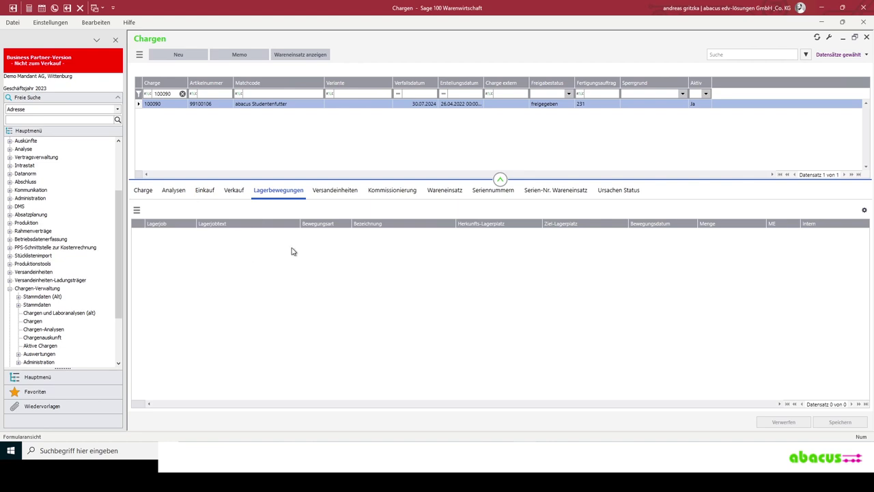
pyautogui.click(340, 194)
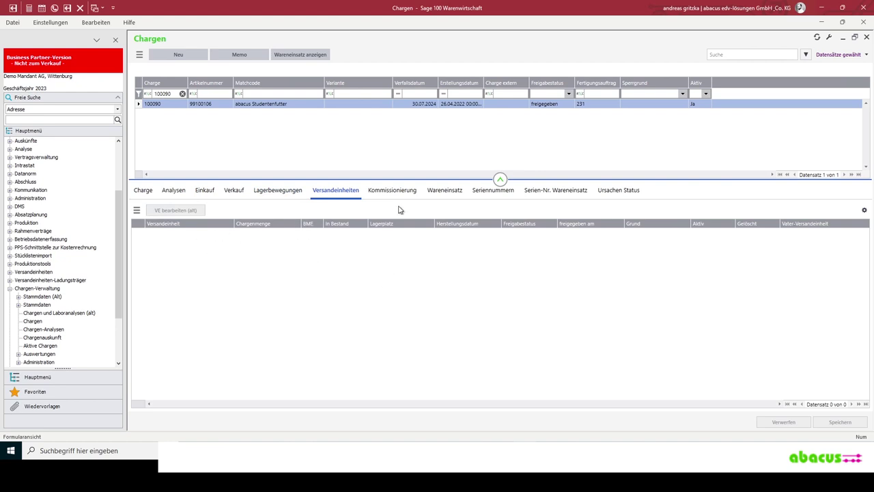
pyautogui.click(444, 192)
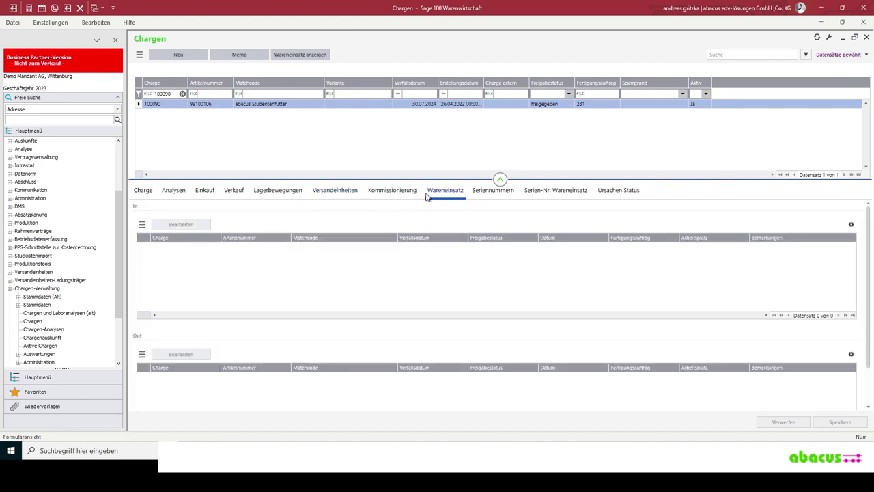
# - Show the component batches, then open Mandeln batch 100079 to trace it into Studentenfutter batches
pyautogui.click(307, 54)
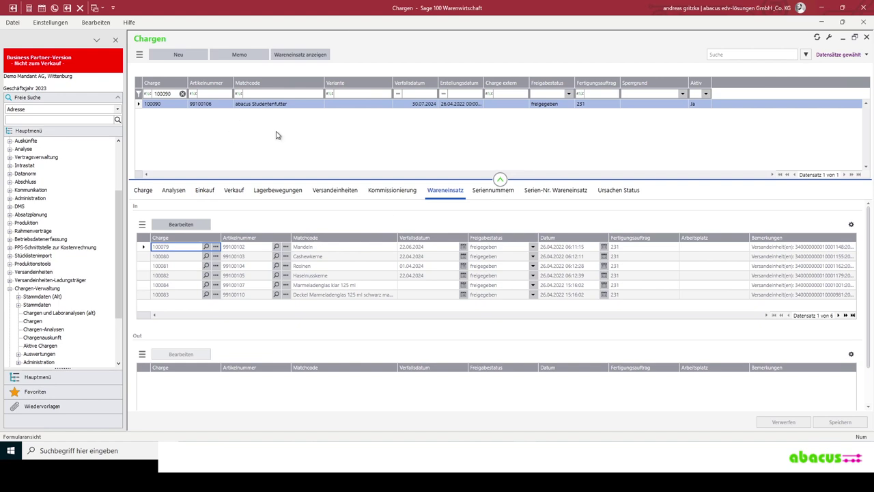
pyautogui.click(345, 246)
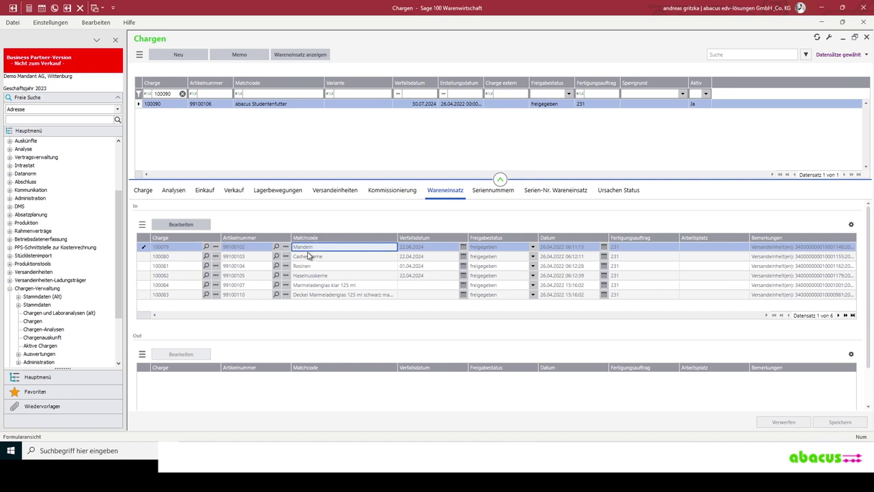
pyautogui.click(177, 225)
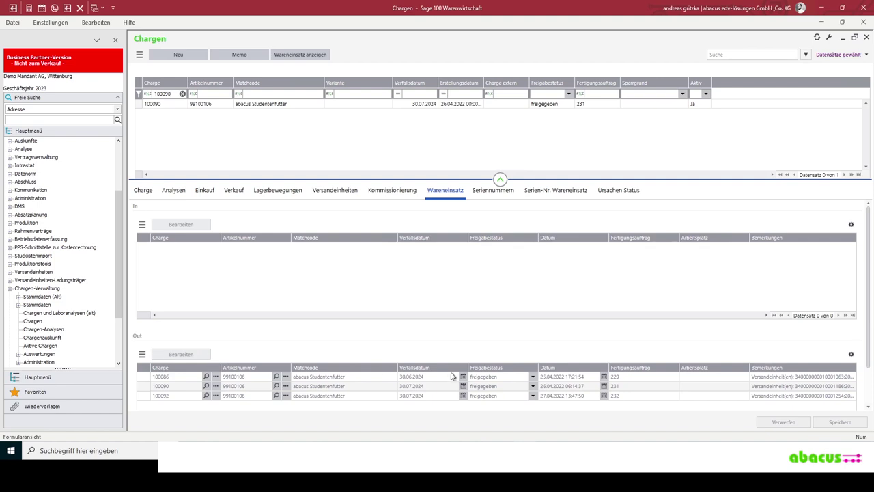
pyautogui.scroll(-2, 862, 383)
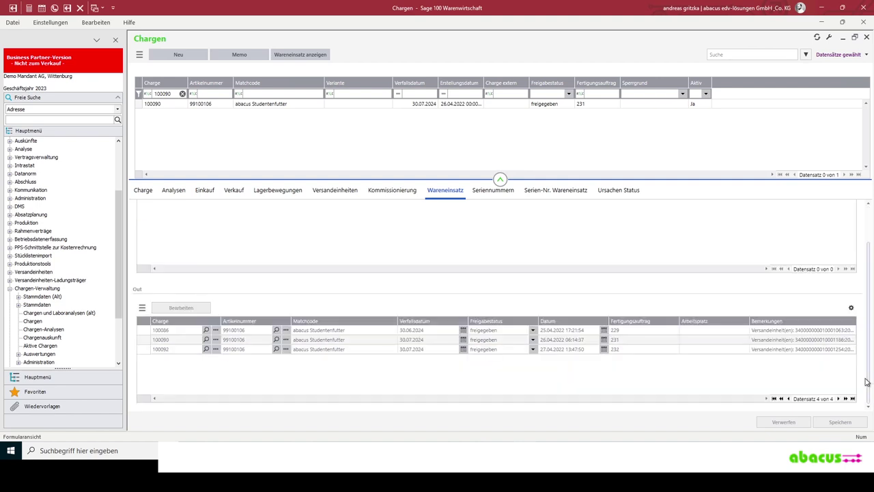
pyautogui.click(373, 332)
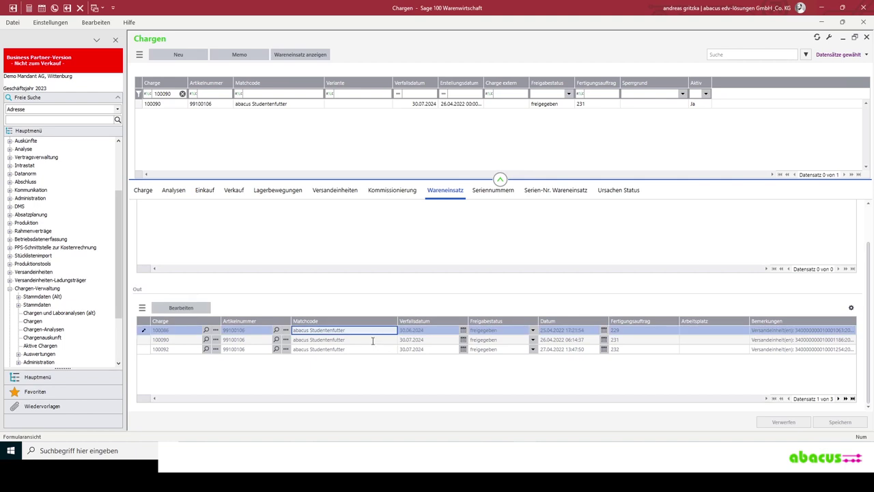
pyautogui.click(372, 340)
pyautogui.click(368, 349)
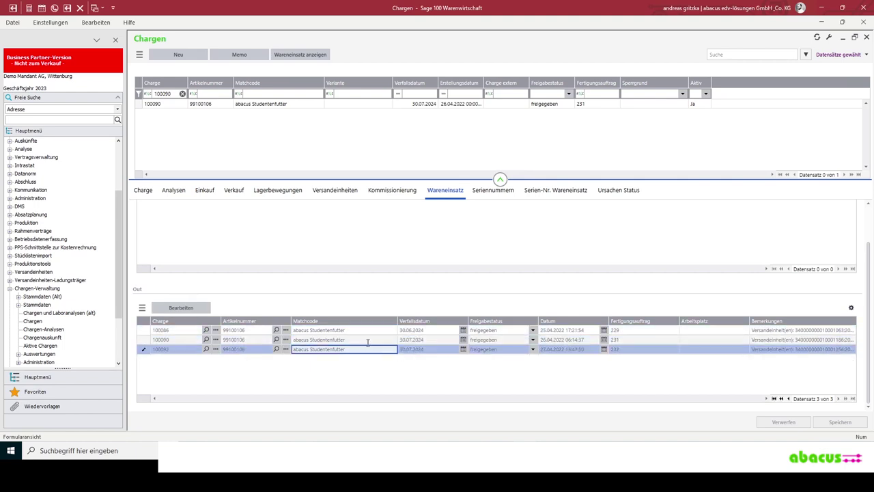
pyautogui.scroll(1, 869, 252)
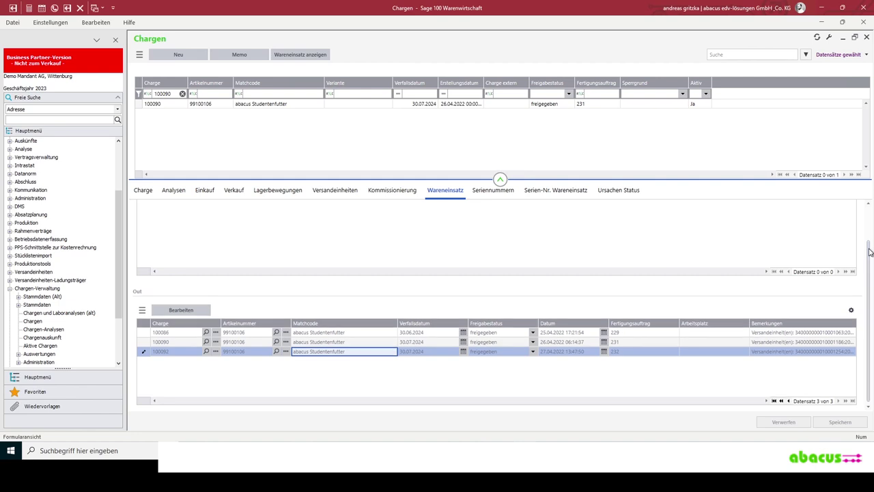
pyautogui.scroll(2, 870, 252)
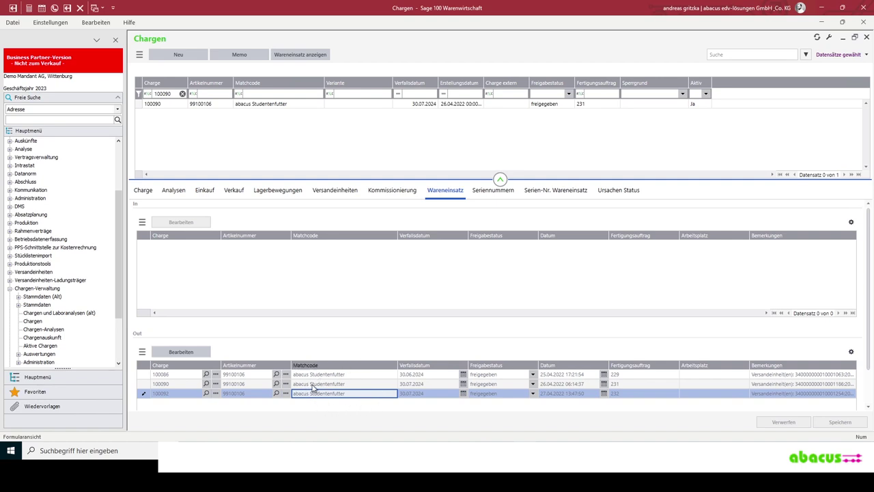
# - Open the Chargen-Empfänger report under Auswertungen for almond batch 100079
pyautogui.click(140, 56)
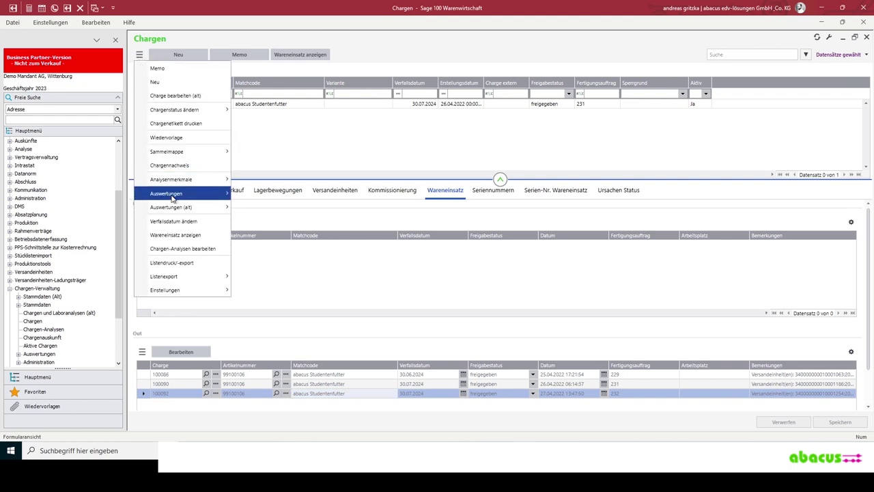
pyautogui.moveTo(172, 197)
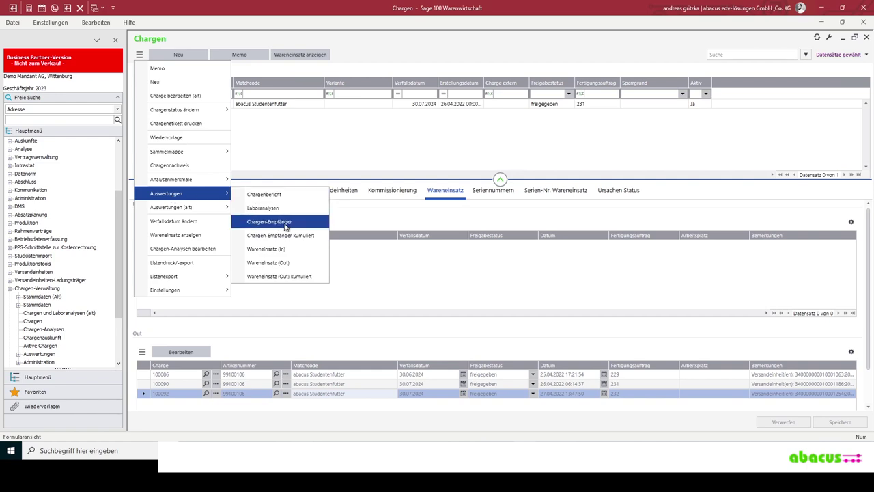
pyautogui.click(279, 223)
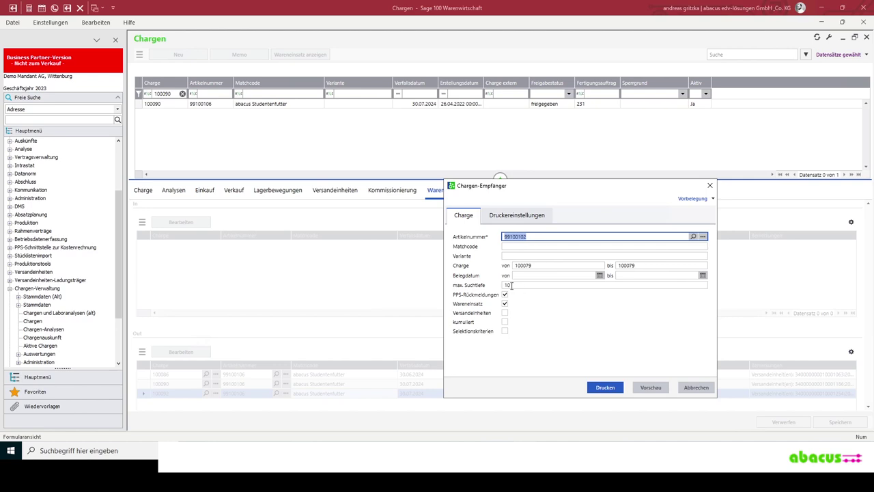
# - Preview the recipient report with search depth 10 and Wareneinsatz included, then close it
pyautogui.click(530, 285)
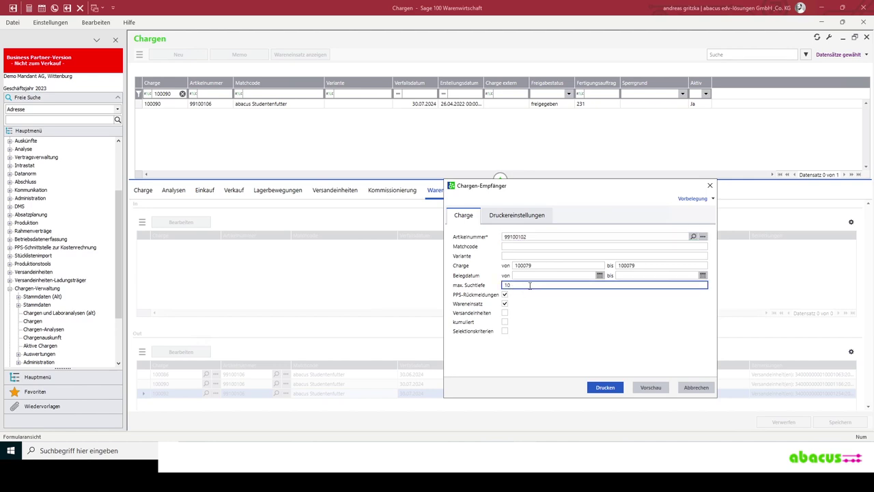
pyautogui.click(505, 303)
pyautogui.click(652, 388)
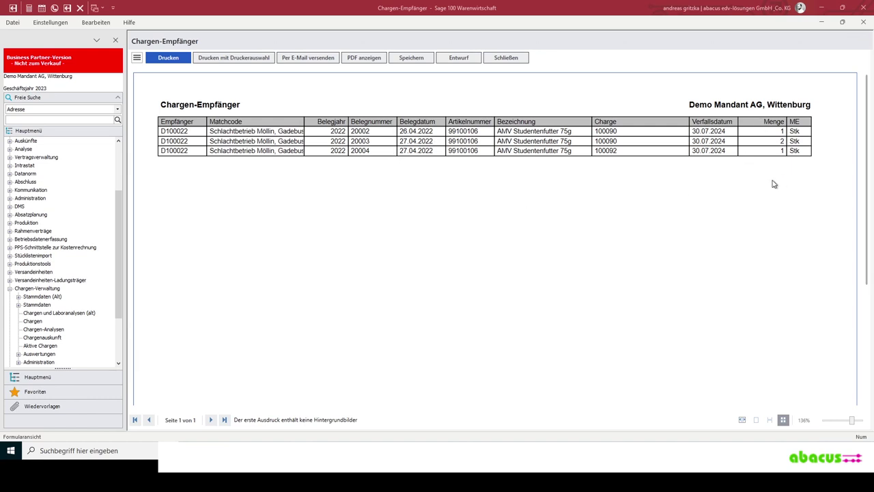
pyautogui.click(505, 58)
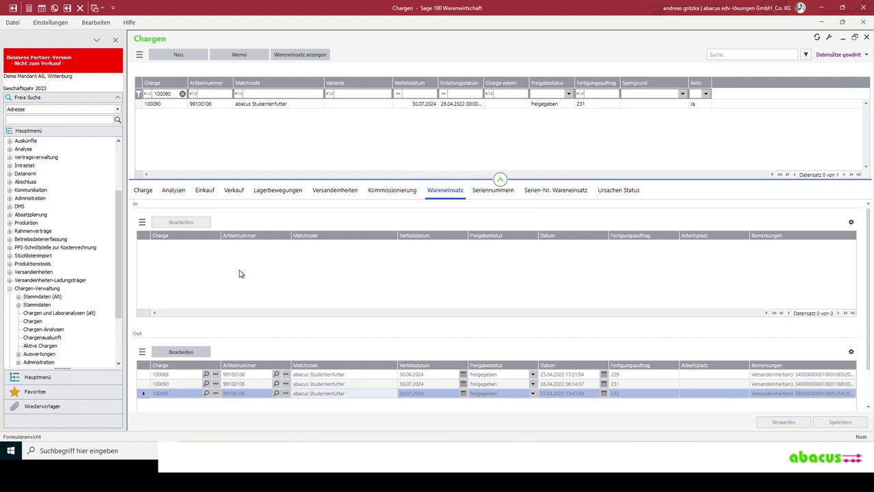
# - Open the Einkauf tab to see goods receipt 2022-30011 for 10 kg
pyautogui.click(169, 193)
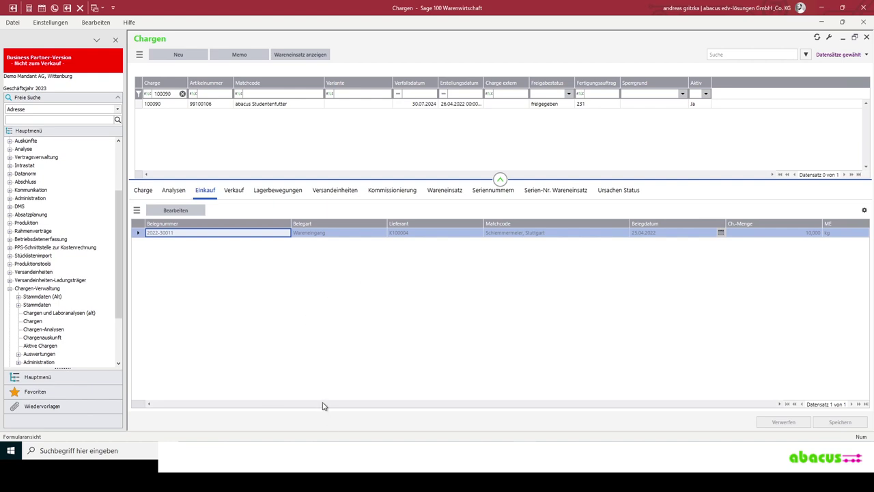
# - Review the batch's shipping units on the Versandeinheiten tab, selecting the first two entries
pyautogui.click(37, 288)
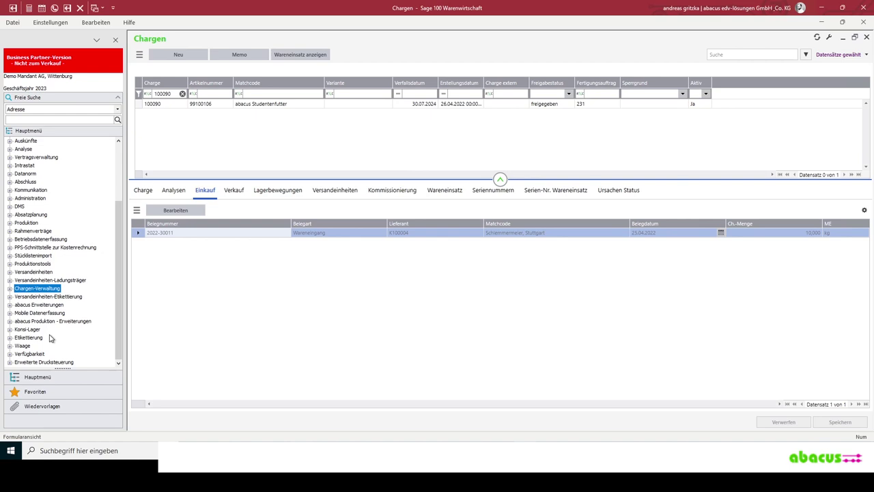
pyautogui.click(335, 190)
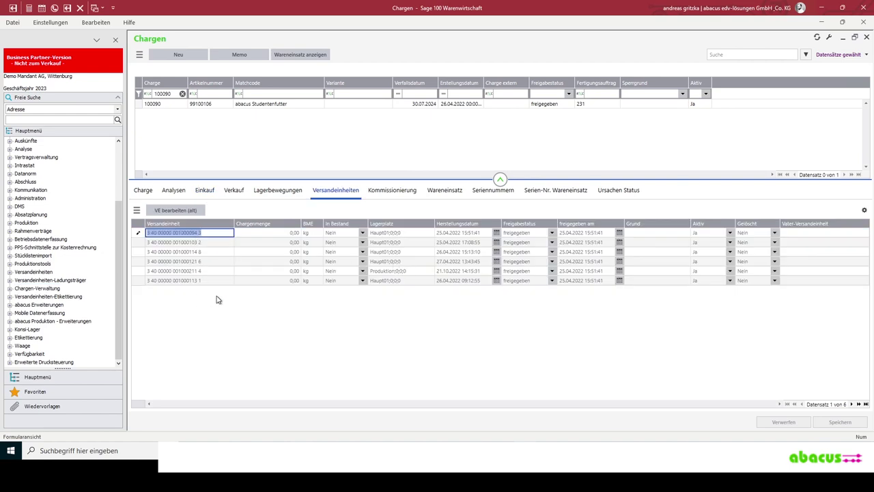
pyautogui.click(205, 234)
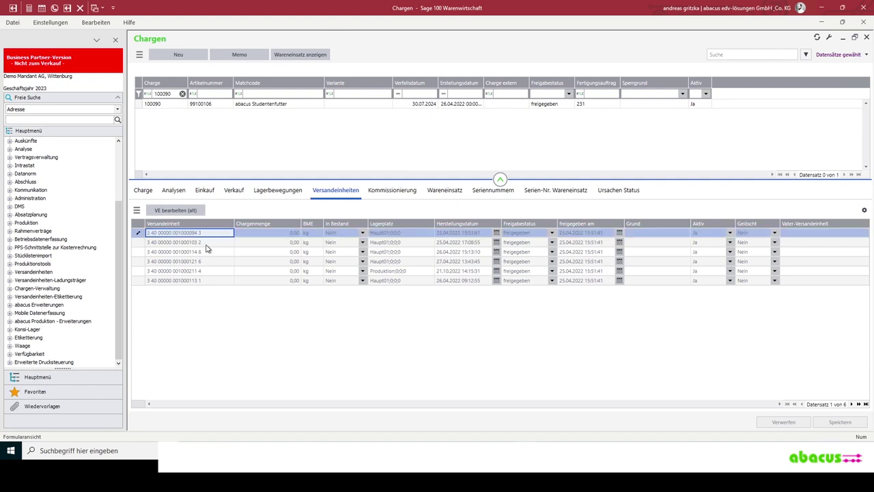
pyautogui.click(206, 243)
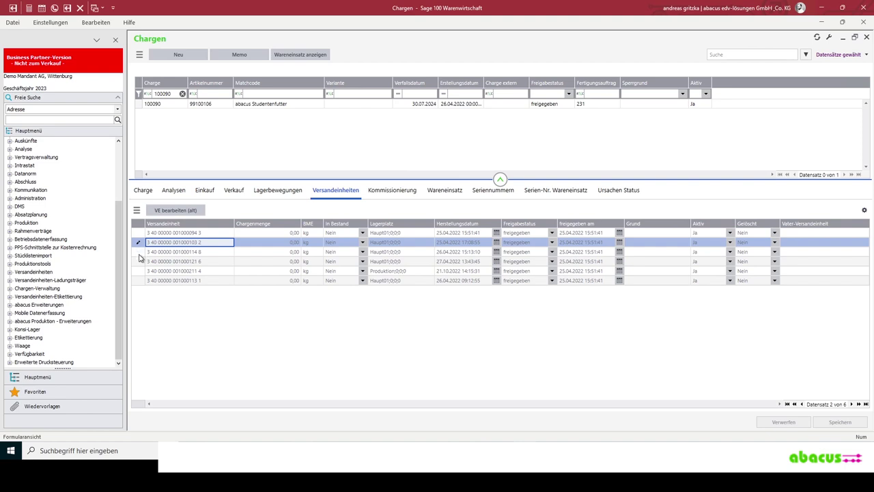
# - Start a new Auftragsbestätigung via Verkauf > Verkaufsbelege bearbeiten
pyautogui.scroll(3, 34, 185)
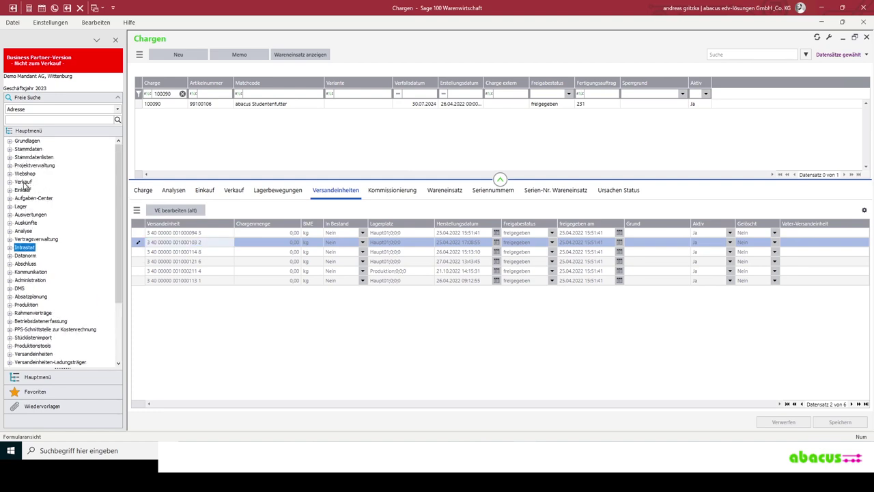
pyautogui.click(24, 182)
pyautogui.click(53, 190)
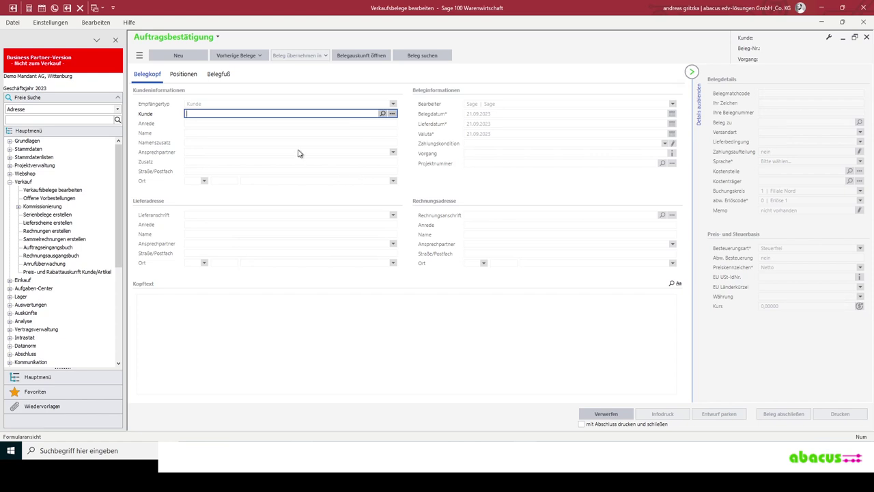
# - Show the list of sales document types from the Auftragsbestätigung title dropdown
pyautogui.click(198, 42)
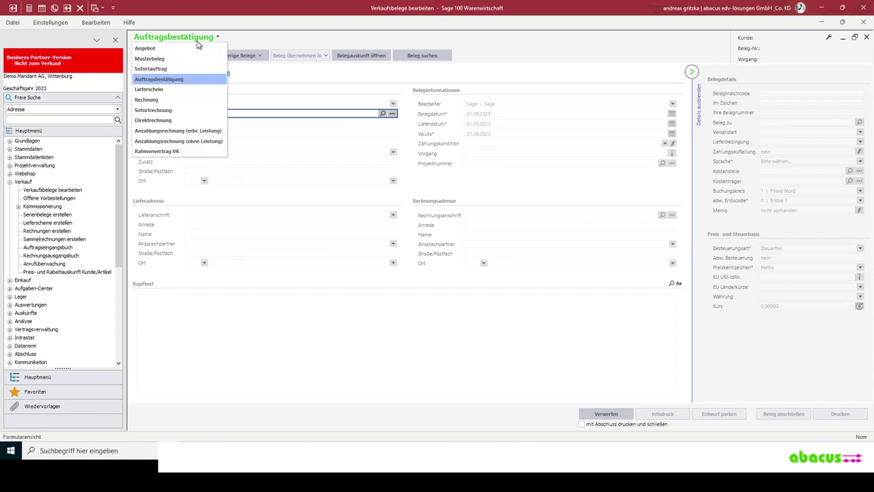